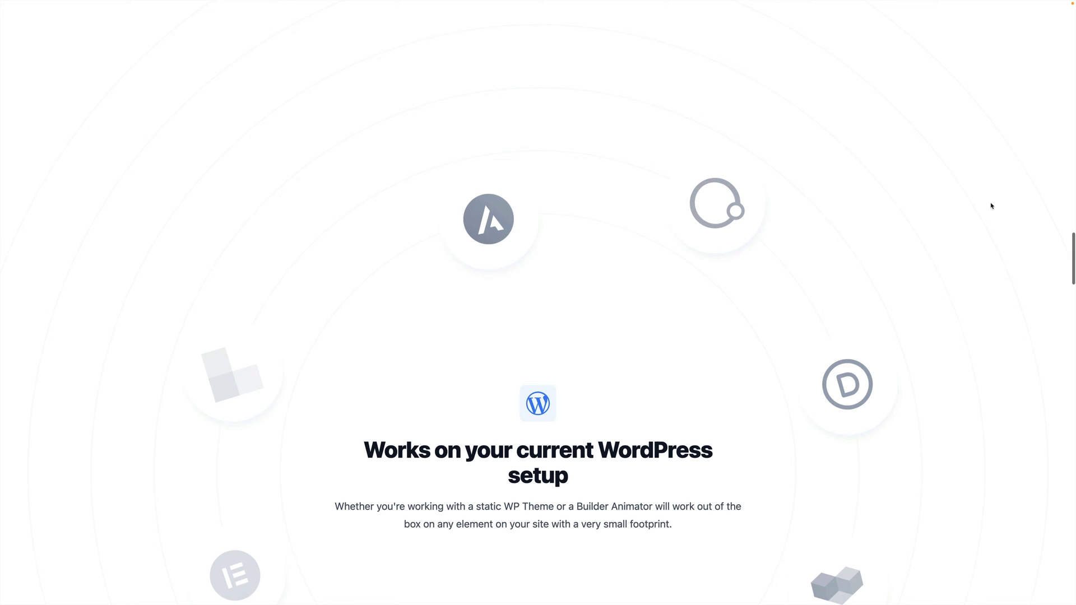
Scroll the CSS Hero Animator site down to the 'Works on your current WordPress setup' section
{"action": "scroll", "coordinate": [992, 206], "scroll_direction": "down", "scroll_amount": 5}
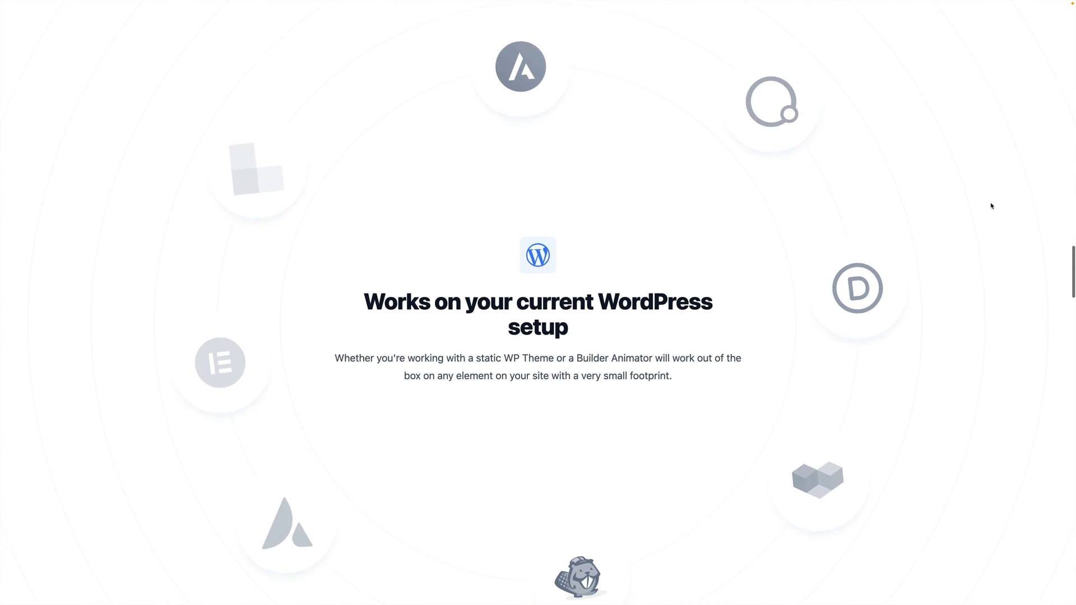
{"action": "scroll", "coordinate": [992, 206], "scroll_direction": "down", "scroll_amount": 3}
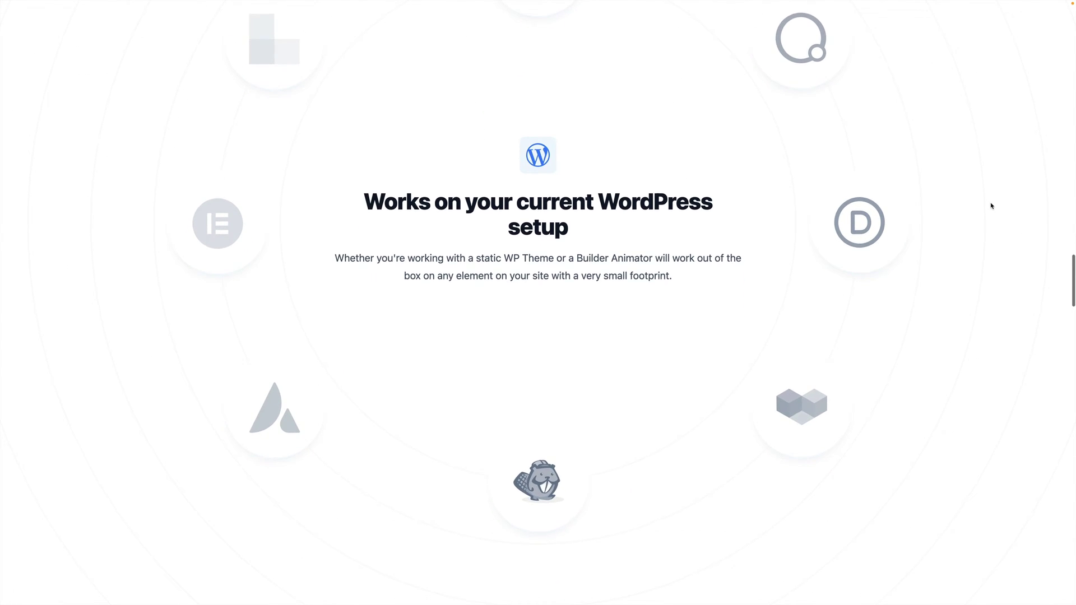
{"action": "scroll", "coordinate": [991, 206], "scroll_direction": "down", "scroll_amount": 3}
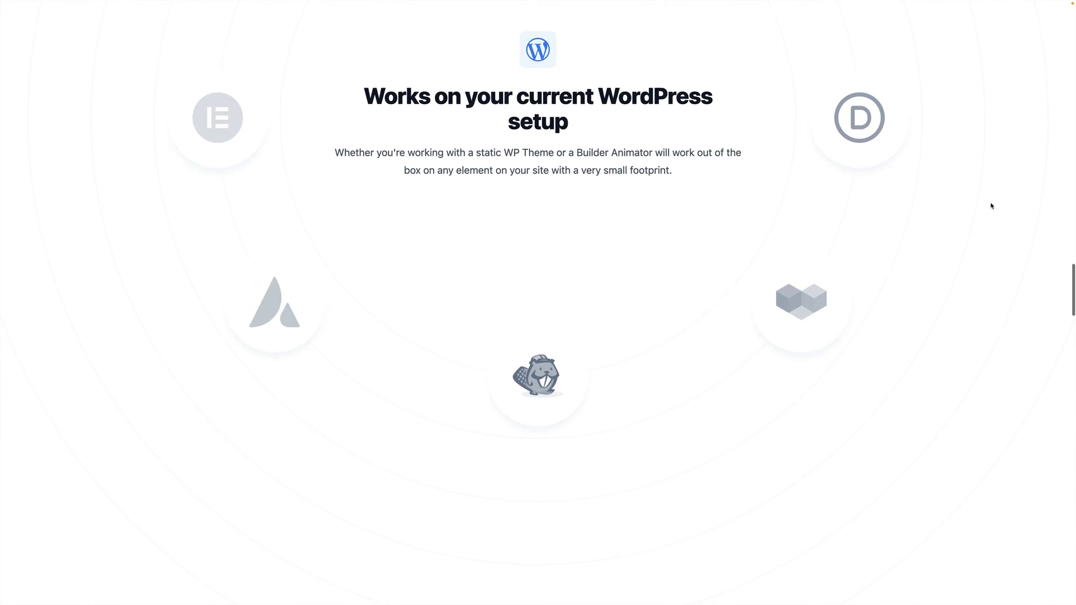
{"action": "scroll", "coordinate": [991, 206], "scroll_direction": "down", "scroll_amount": 1}
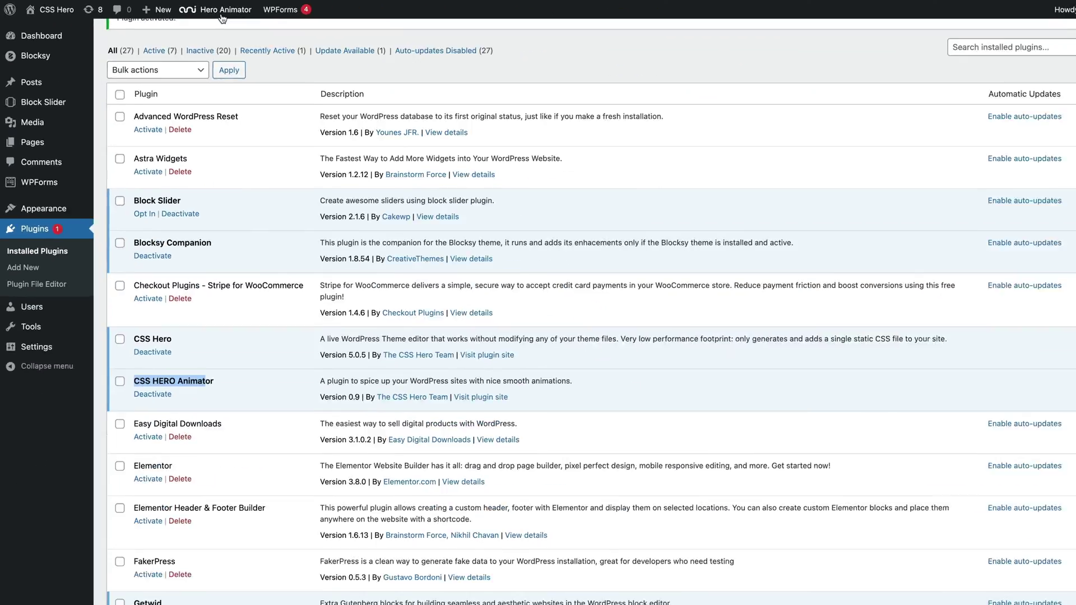
Launch Hero Animator from the WordPress admin toolbar over the BizConsult home page
{"action": "left_click", "coordinate": [504, 34]}
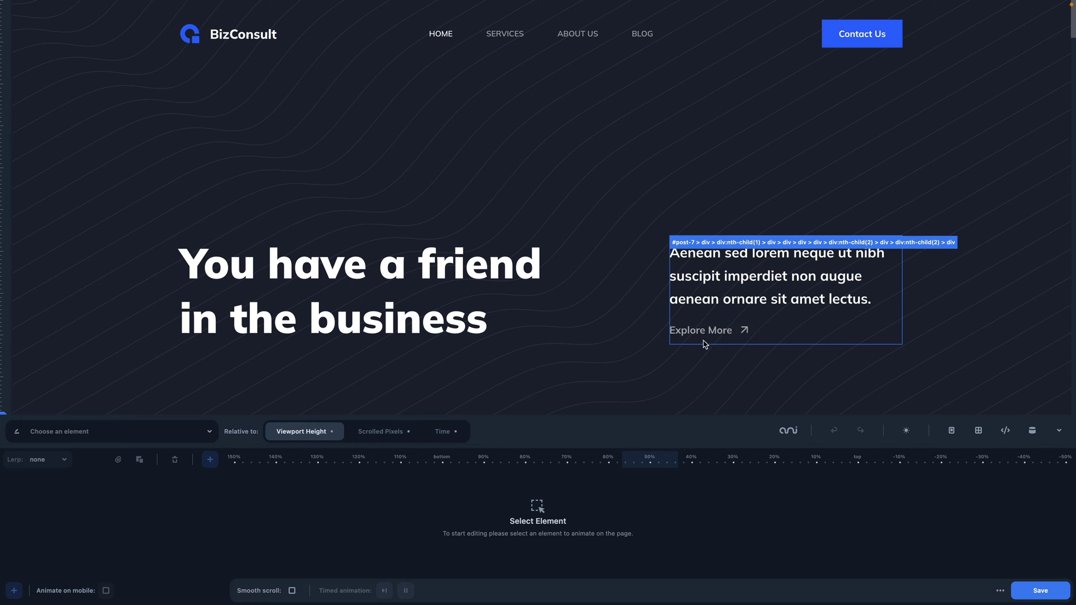
Select the #perspective_image > figure video block as the element to animate, not the heading
{"action": "scroll", "coordinate": [482, 293], "scroll_direction": "down", "scroll_amount": 10}
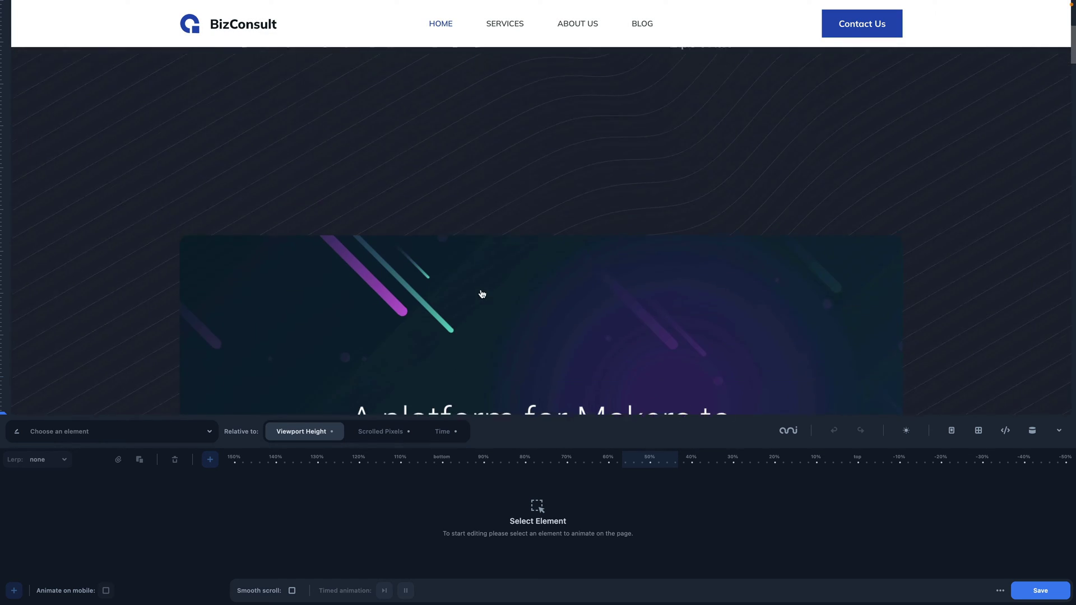
{"action": "scroll", "coordinate": [567, 278], "scroll_direction": "down", "scroll_amount": 1}
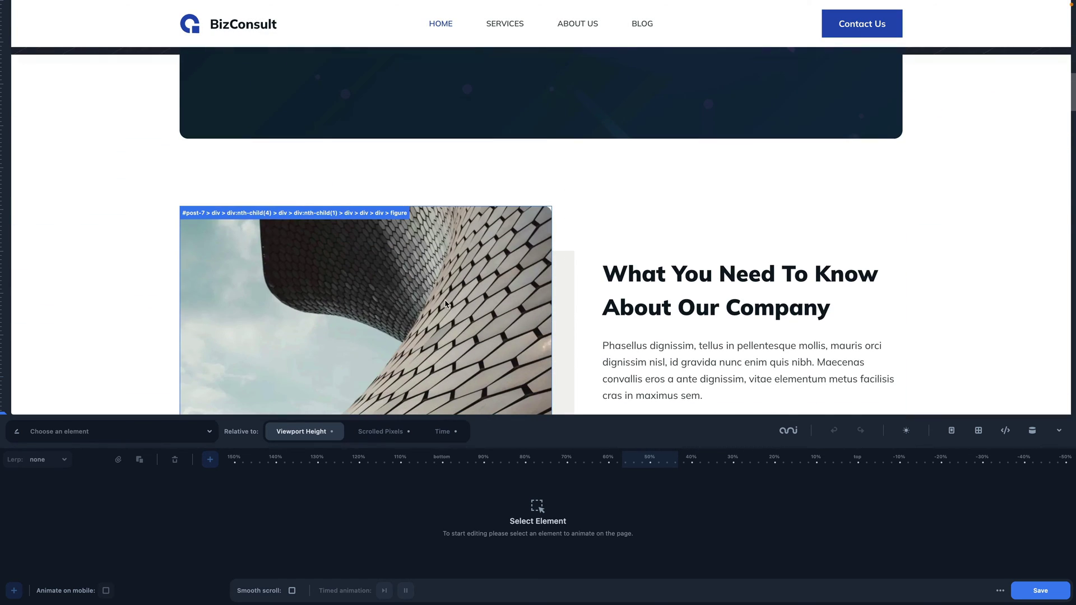
{"action": "left_click", "coordinate": [727, 291]}
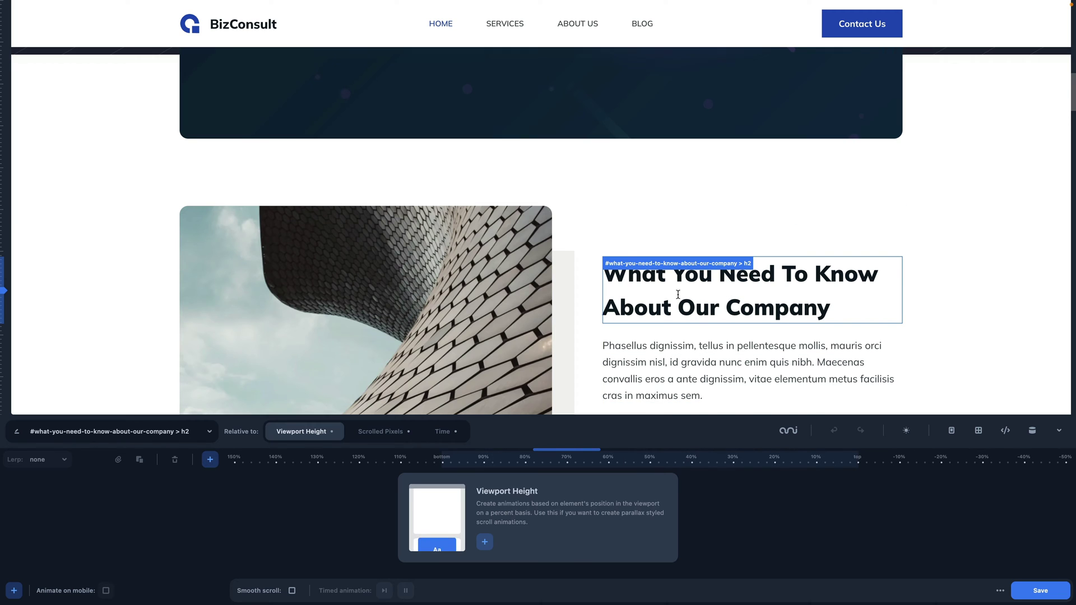
{"action": "scroll", "coordinate": [643, 288], "scroll_direction": "up", "scroll_amount": 6}
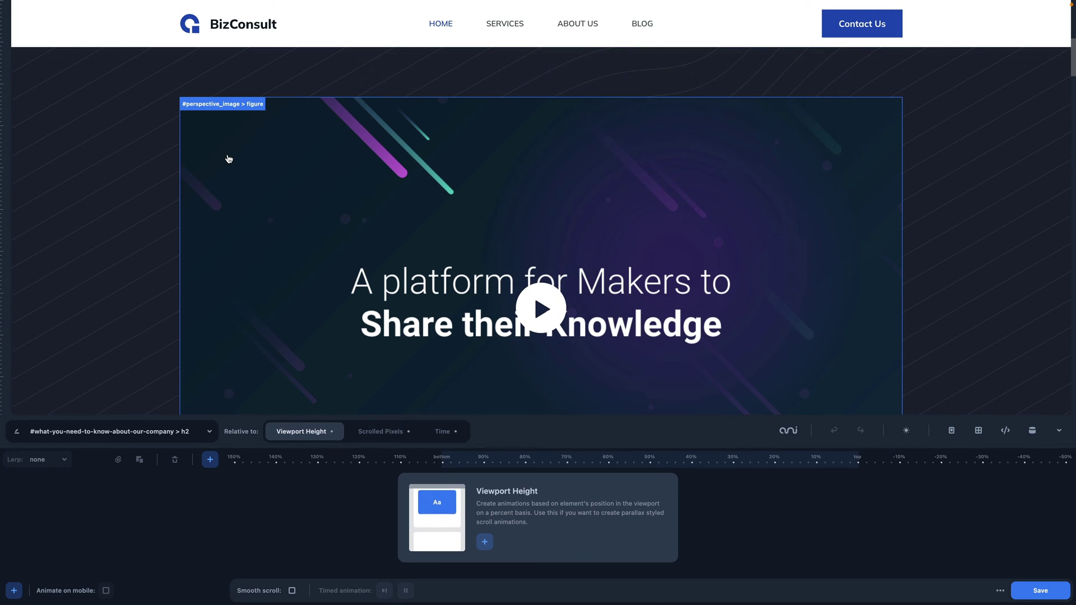
{"action": "left_click", "coordinate": [228, 159]}
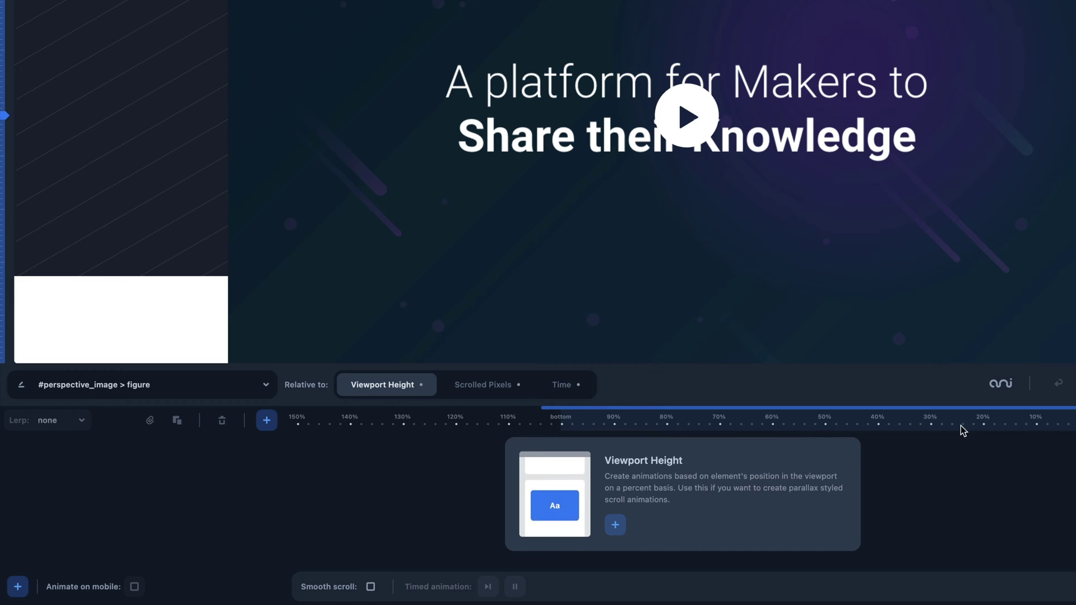
{"action": "scroll", "coordinate": [1009, 291], "scroll_direction": "down", "scroll_amount": 5}
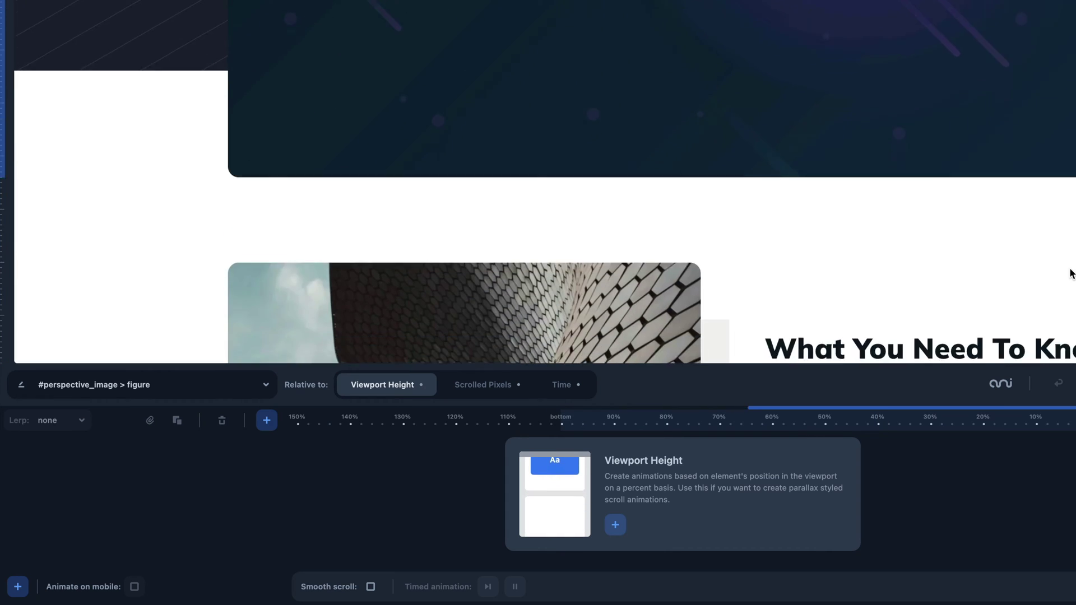
{"action": "scroll", "coordinate": [1004, 281], "scroll_direction": "up", "scroll_amount": 6}
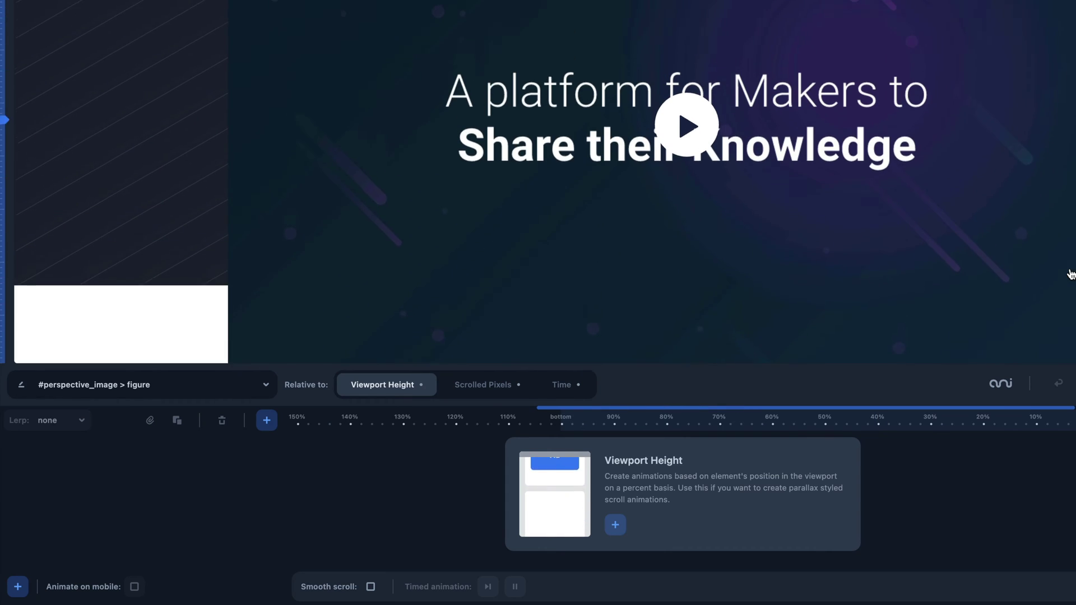
Switch the timing from Scrolled Pixels to Time and scroll the preview back and forth
{"action": "left_click", "coordinate": [499, 386]}
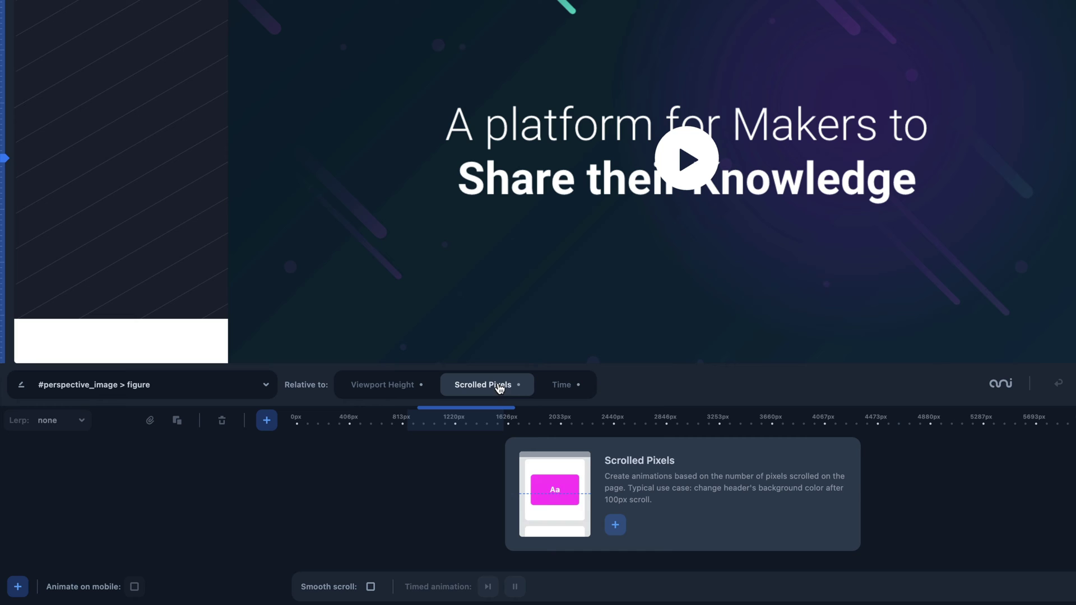
{"action": "left_click", "coordinate": [562, 385]}
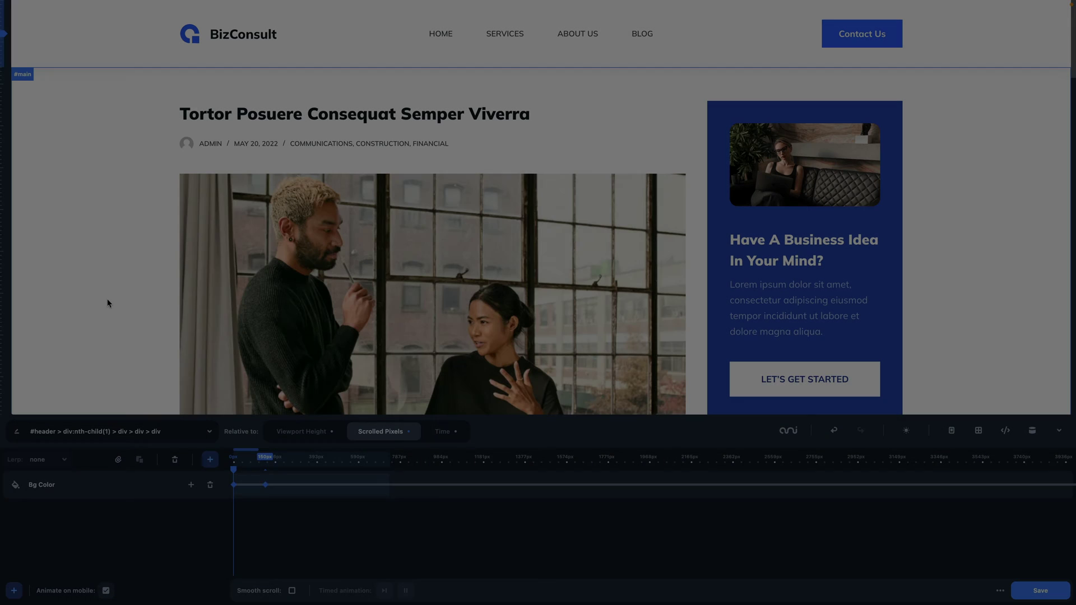
{"action": "scroll", "coordinate": [104, 297], "scroll_direction": "down", "scroll_amount": 3}
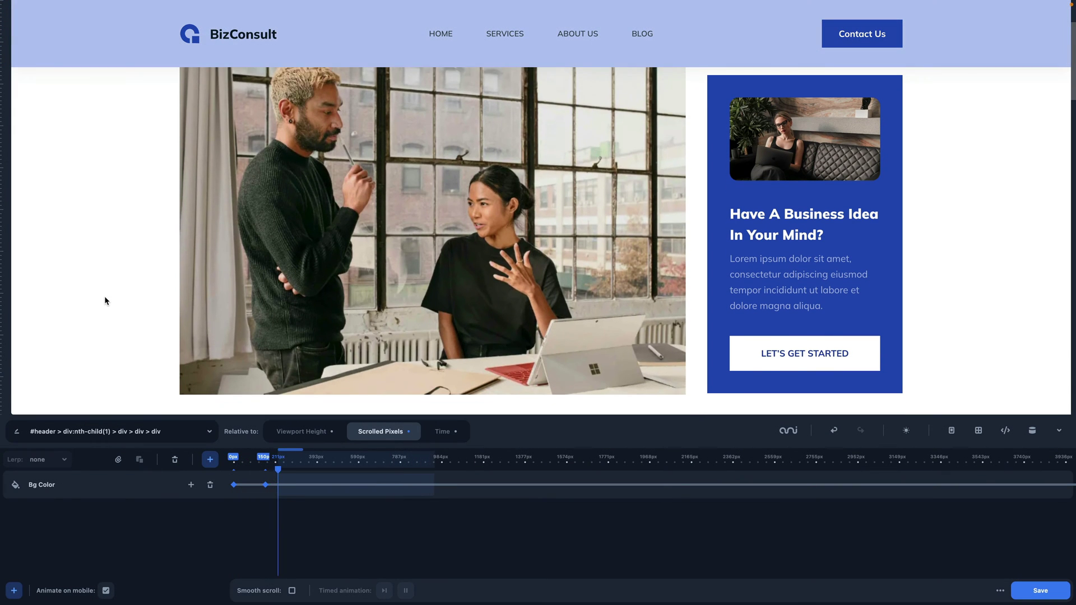
{"action": "scroll", "coordinate": [105, 299], "scroll_direction": "up", "scroll_amount": 2}
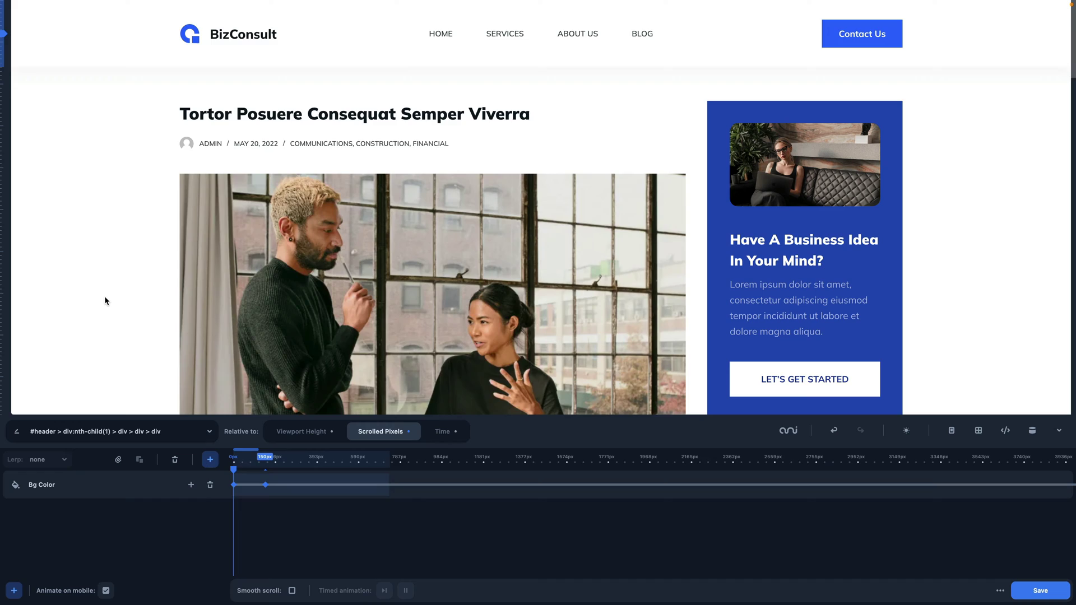
{"action": "scroll", "coordinate": [104, 301], "scroll_direction": "down", "scroll_amount": 3}
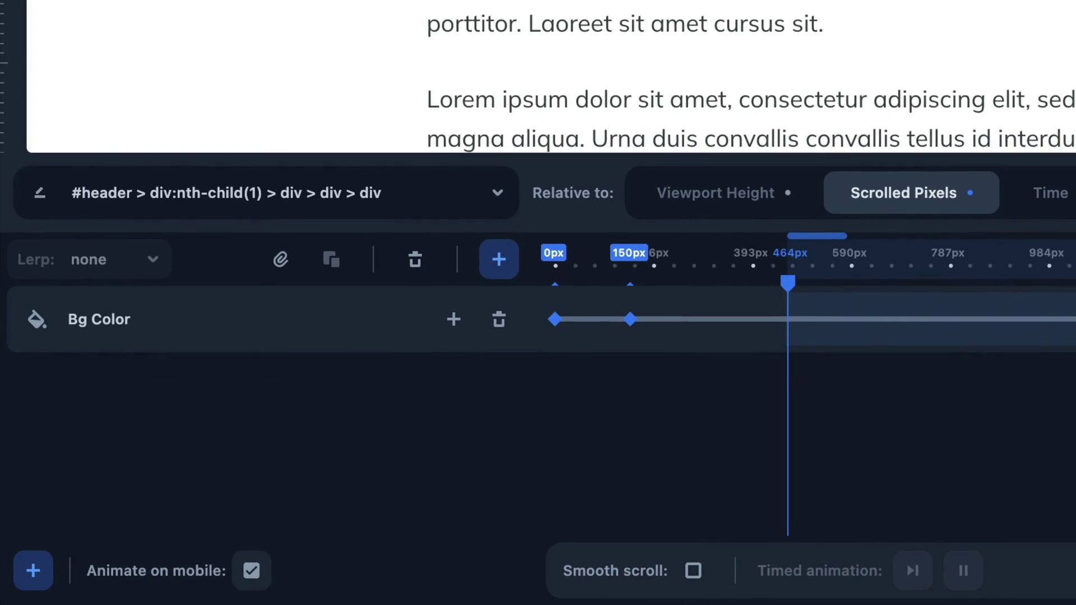
{"action": "scroll", "coordinate": [104, 301], "scroll_direction": "up", "scroll_amount": 1}
{"action": "scroll", "coordinate": [552, 76], "scroll_direction": "up", "scroll_amount": 3}
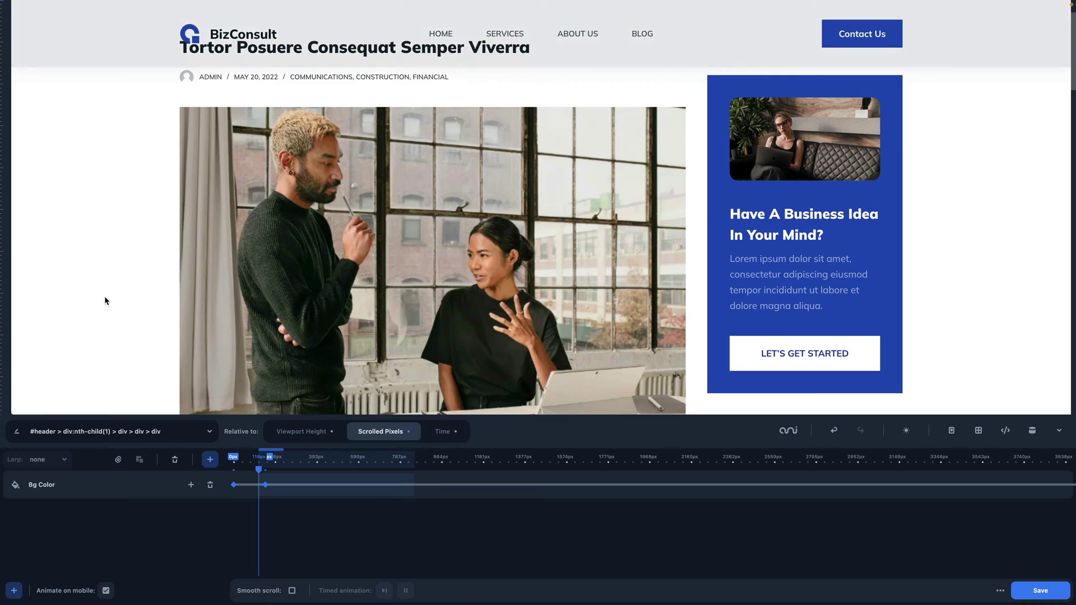
{"action": "scroll", "coordinate": [105, 300], "scroll_direction": "down", "scroll_amount": 2}
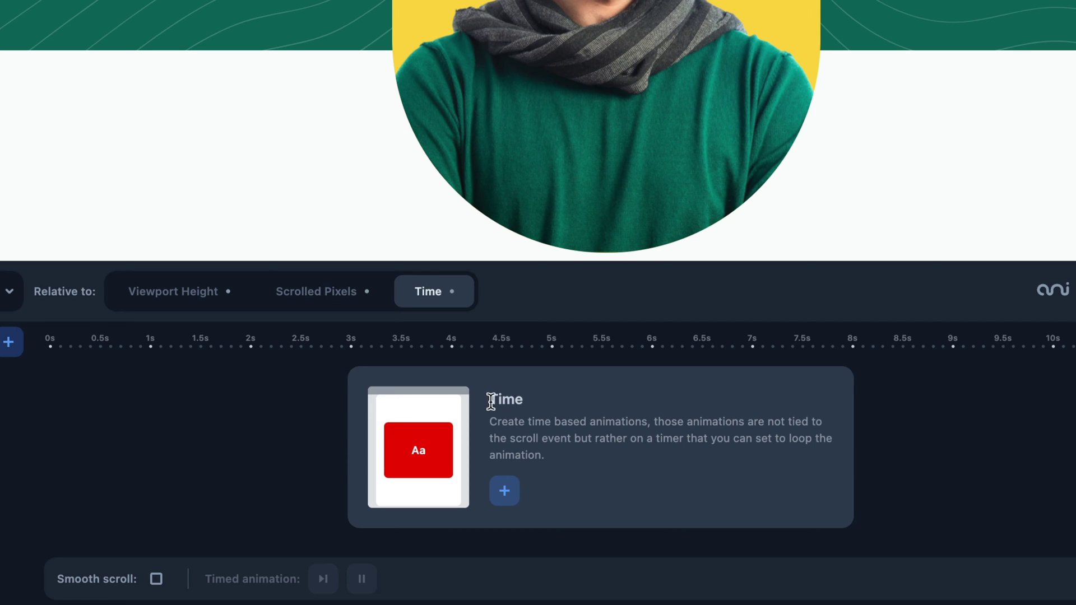
Add the float preset to the photo on the Time tab, shortened to about 2 seconds
{"action": "left_click_drag", "start_coordinate": [489, 400], "coordinate": [550, 458]}
{"action": "left_click", "coordinate": [583, 453]}
{"action": "left_click", "coordinate": [504, 491]}
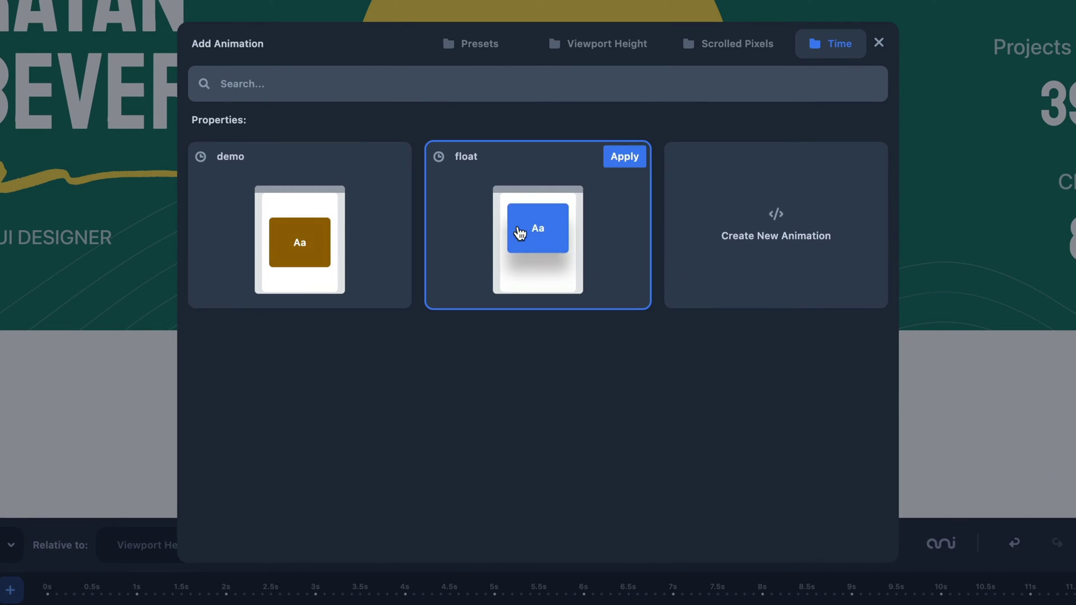
{"action": "left_click", "coordinate": [533, 231]}
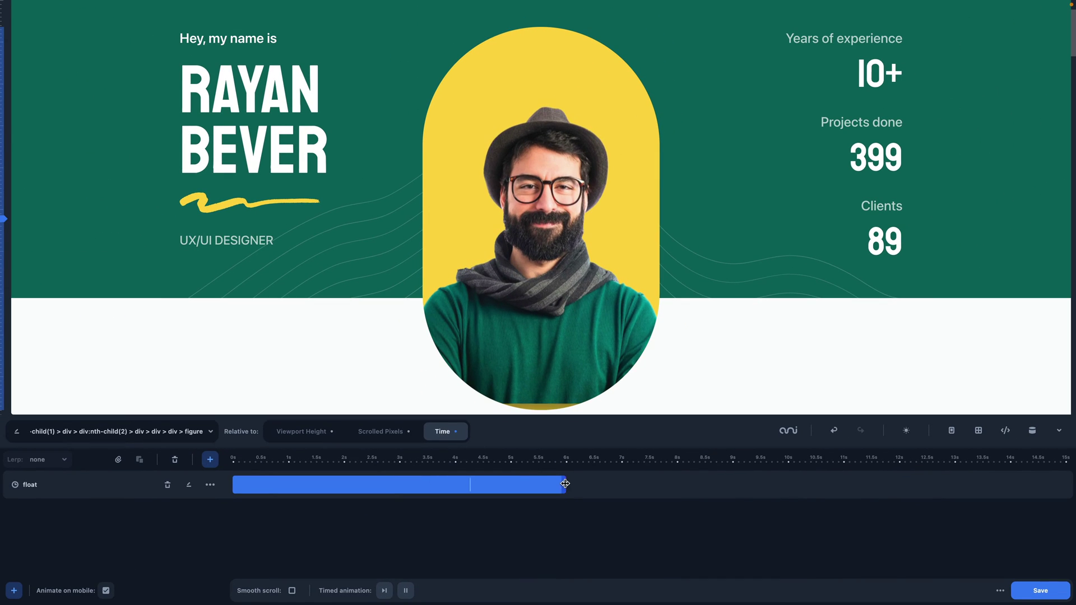
{"action": "left_click_drag", "start_coordinate": [565, 484], "coordinate": [344, 485]}
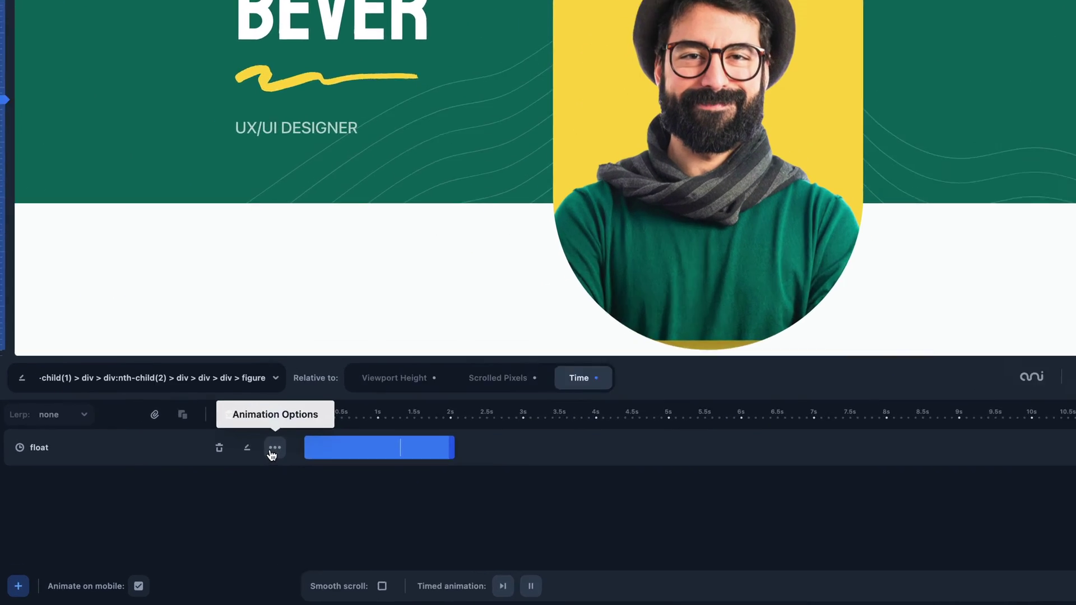
{"action": "left_click", "coordinate": [274, 447]}
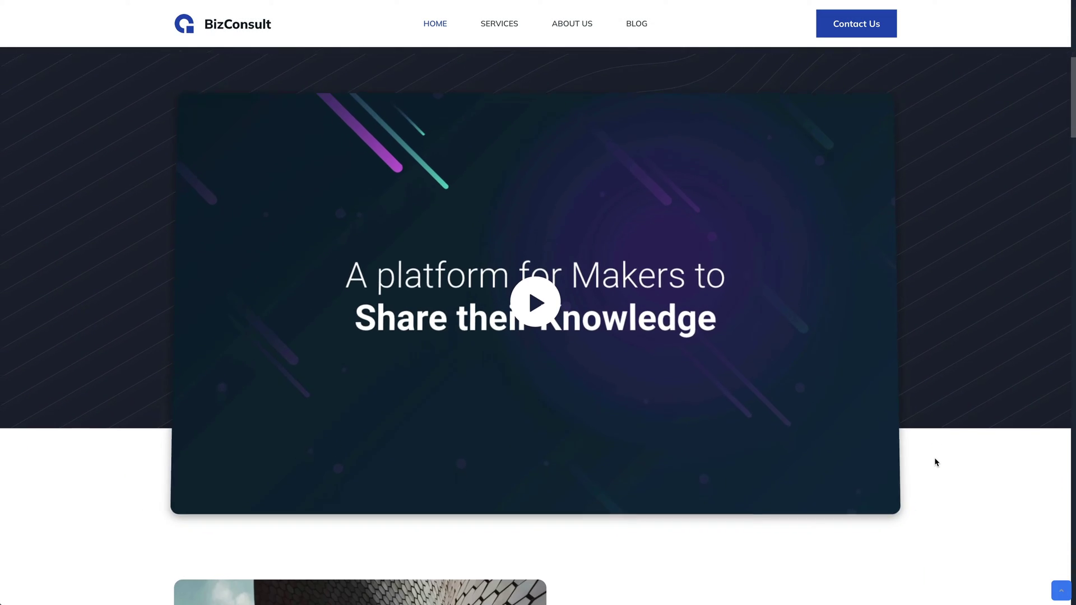
Scroll the page up and down to watch the video panel's perspective tilt flatten
{"action": "scroll", "coordinate": [934, 461], "scroll_direction": "up", "scroll_amount": 4}
{"action": "scroll", "coordinate": [936, 462], "scroll_direction": "up", "scroll_amount": 2}
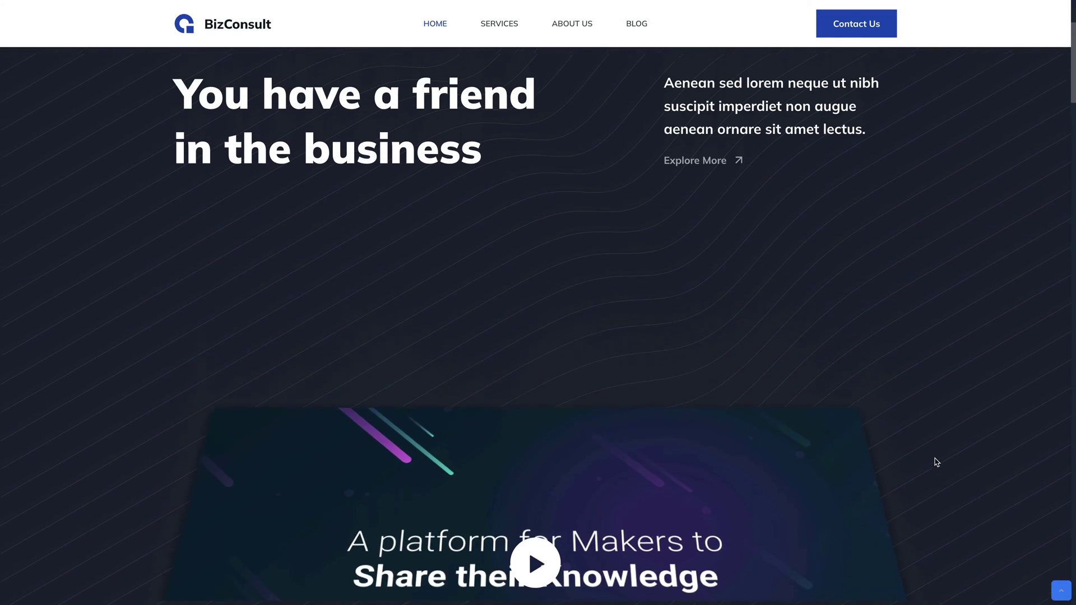
{"action": "scroll", "coordinate": [936, 462], "scroll_direction": "down", "scroll_amount": 3}
{"action": "scroll", "coordinate": [937, 462], "scroll_direction": "down", "scroll_amount": 4}
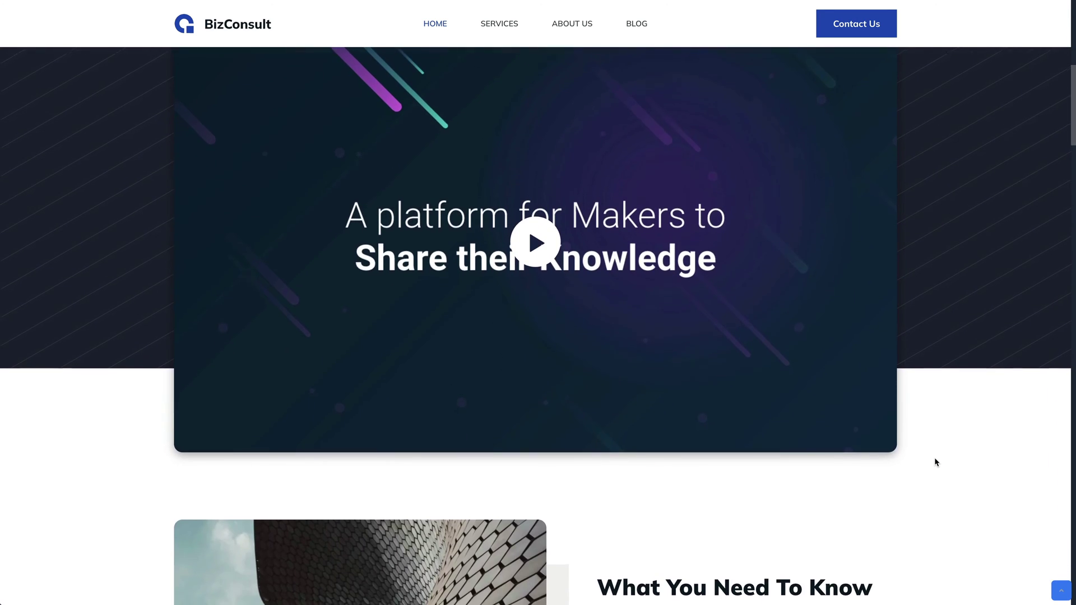
{"action": "scroll", "coordinate": [935, 461], "scroll_direction": "up", "scroll_amount": 2}
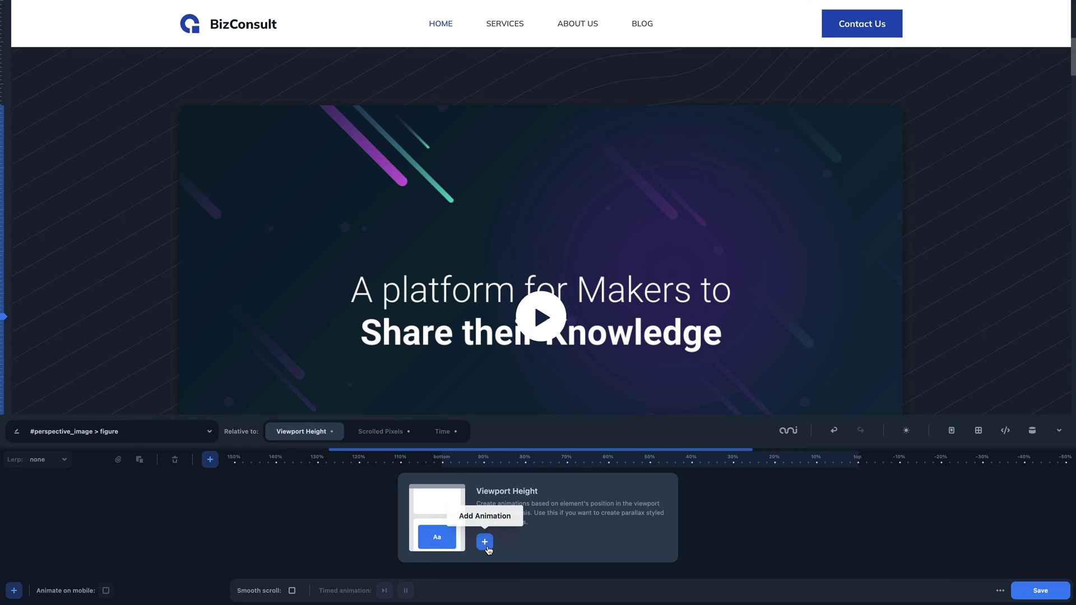
Apply the Rotate X animation from the Viewport Height animation list to the video figure
{"action": "left_click", "coordinate": [485, 542]}
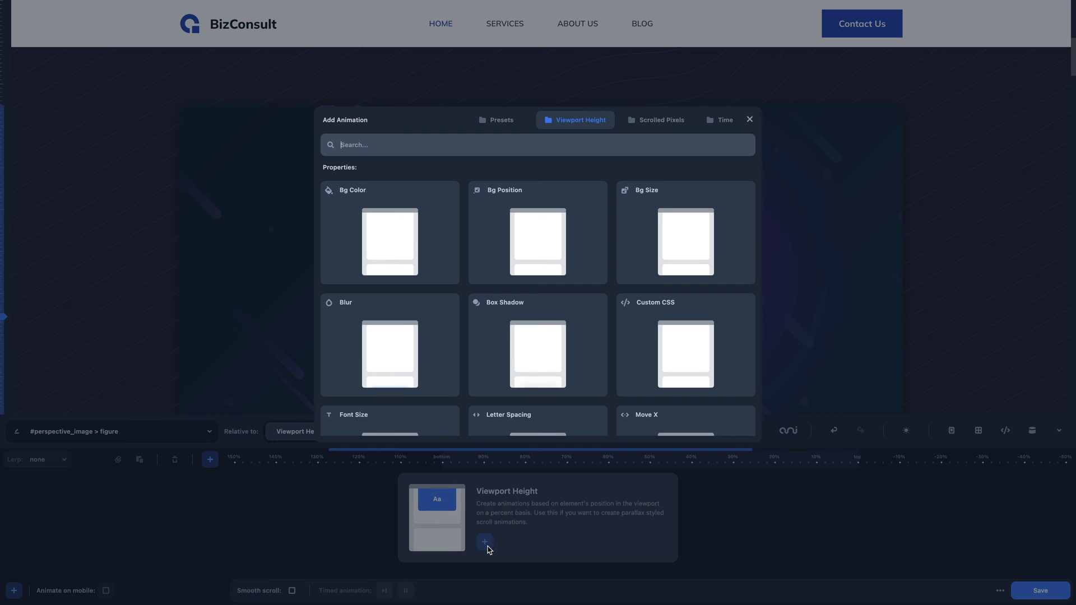
{"action": "scroll", "coordinate": [464, 397], "scroll_direction": "down", "scroll_amount": 8}
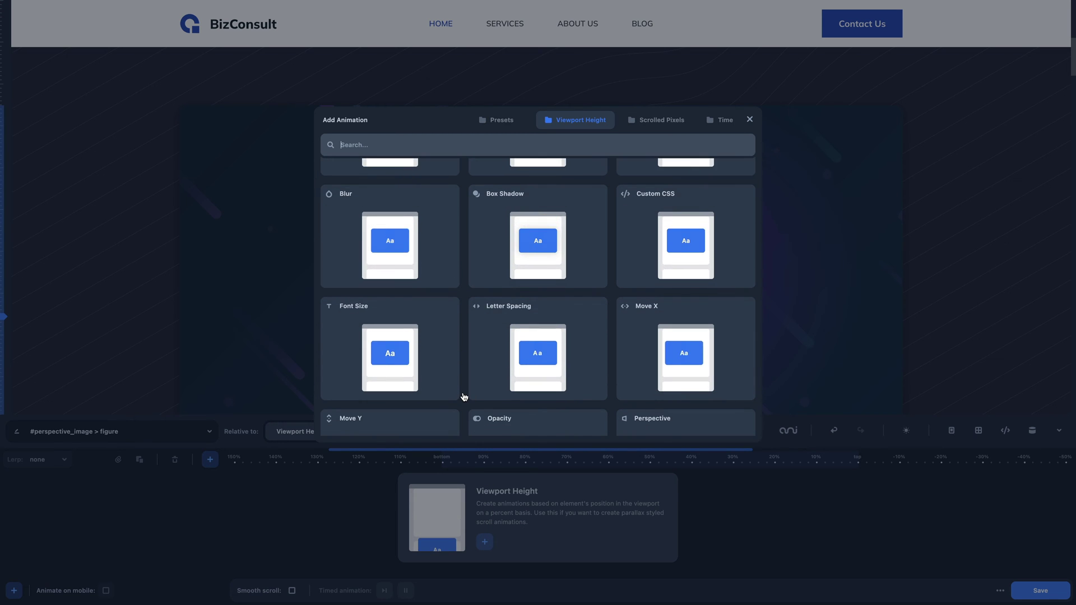
{"action": "scroll", "coordinate": [464, 397], "scroll_direction": "down", "scroll_amount": 2}
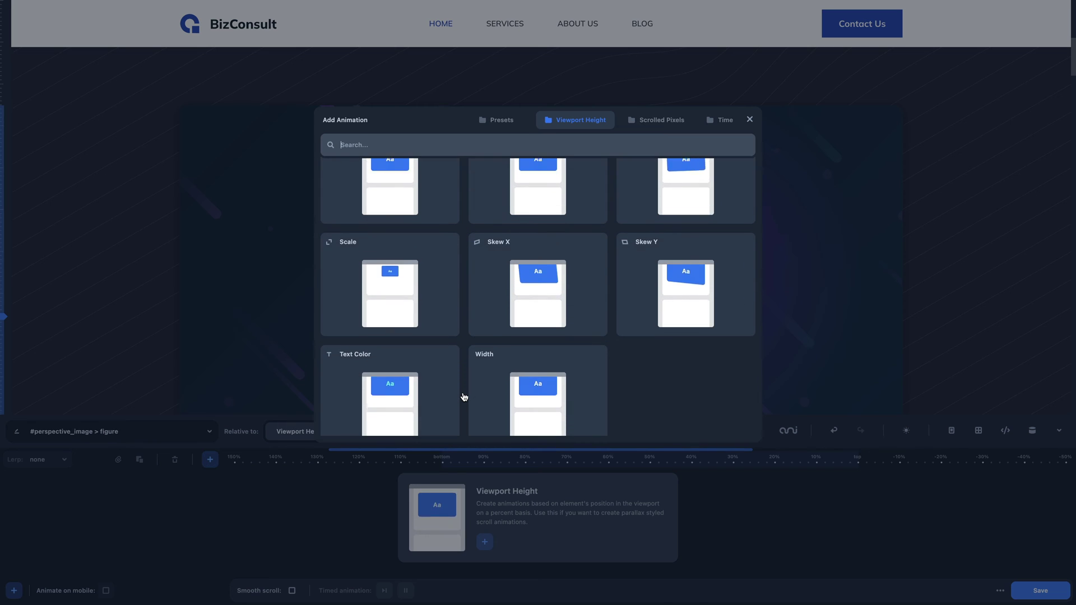
{"action": "scroll", "coordinate": [464, 397], "scroll_direction": "up", "scroll_amount": 5}
{"action": "scroll", "coordinate": [464, 397], "scroll_direction": "down", "scroll_amount": 2}
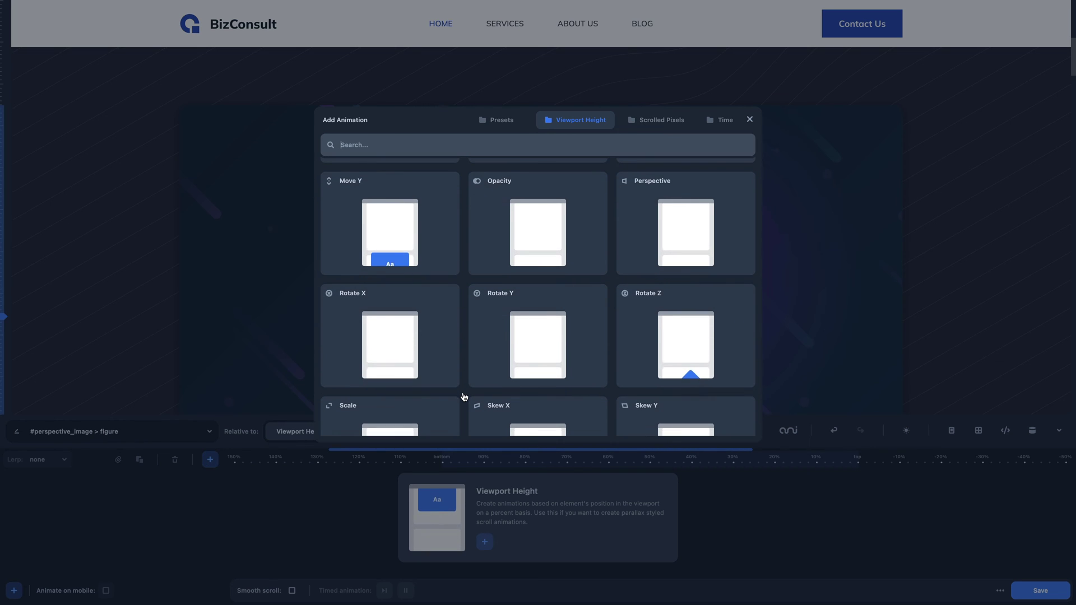
{"action": "left_click", "coordinate": [407, 349]}
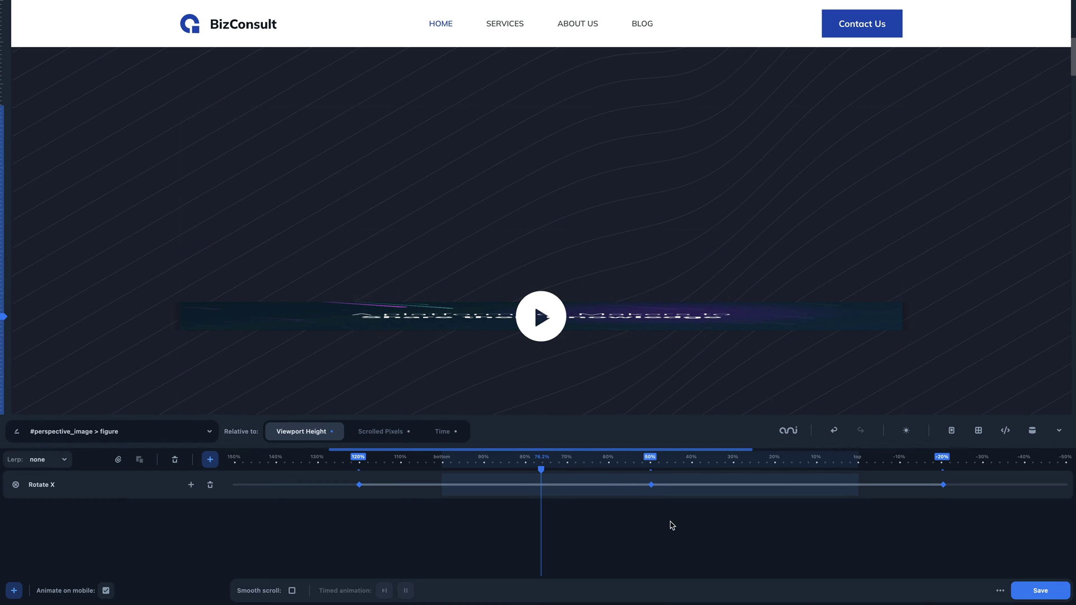
{"action": "scroll", "coordinate": [685, 524], "scroll_direction": "down", "scroll_amount": 2}
{"action": "scroll", "coordinate": [650, 529], "scroll_direction": "down", "scroll_amount": 1}
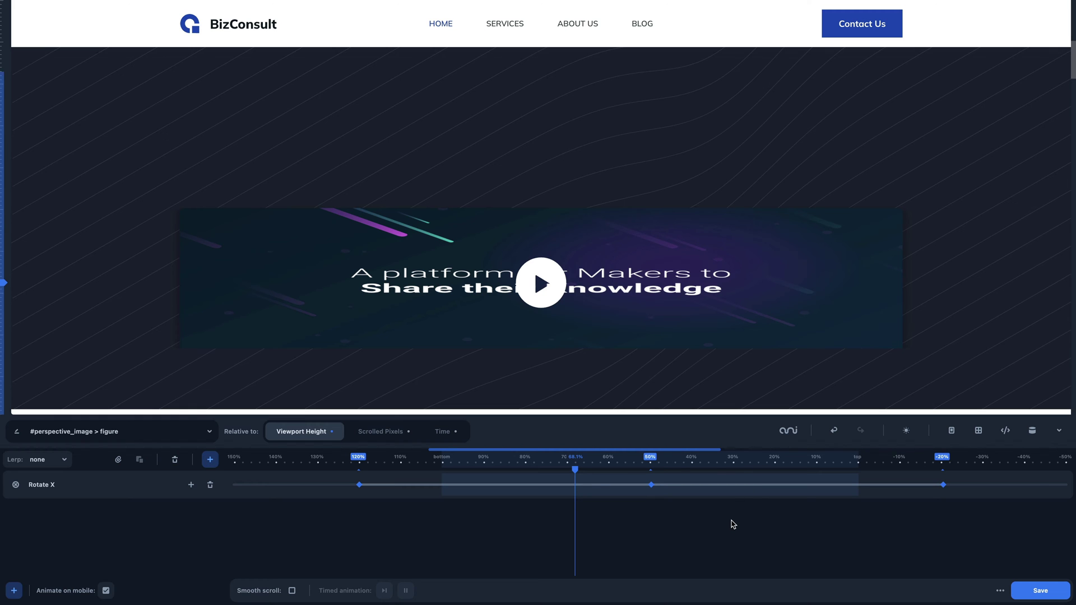
{"action": "scroll", "coordinate": [990, 354], "scroll_direction": "down", "scroll_amount": 4}
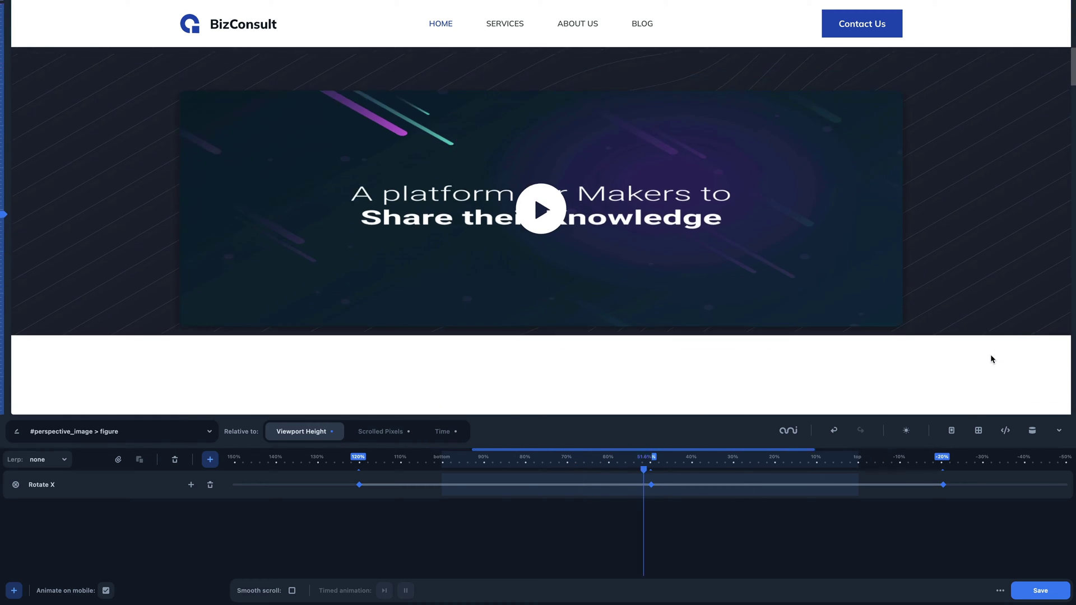
{"action": "scroll", "coordinate": [990, 354], "scroll_direction": "up", "scroll_amount": 2}
{"action": "scroll", "coordinate": [990, 359], "scroll_direction": "up", "scroll_amount": 8}
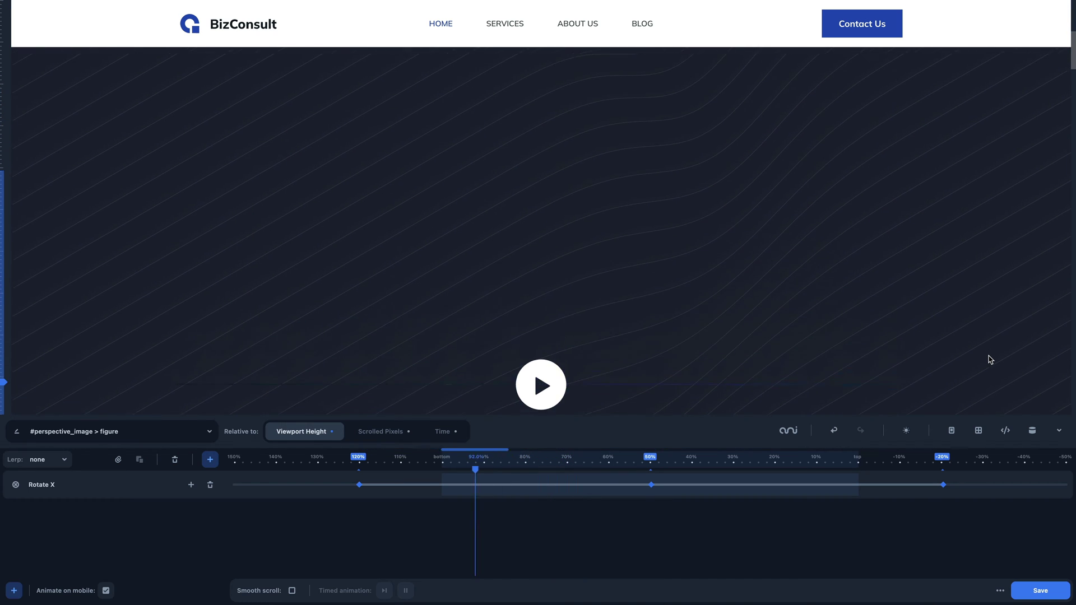
{"action": "scroll", "coordinate": [990, 359], "scroll_direction": "down", "scroll_amount": 2}
{"action": "scroll", "coordinate": [990, 359], "scroll_direction": "down", "scroll_amount": 7}
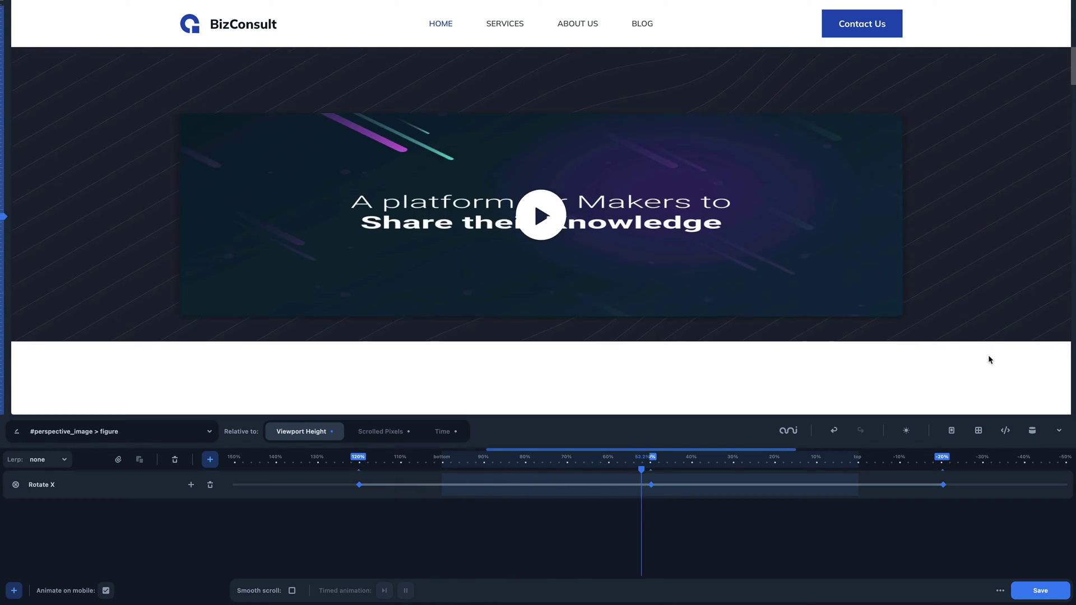
{"action": "scroll", "coordinate": [989, 359], "scroll_direction": "down", "scroll_amount": 4}
{"action": "scroll", "coordinate": [989, 359], "scroll_direction": "up", "scroll_amount": 8}
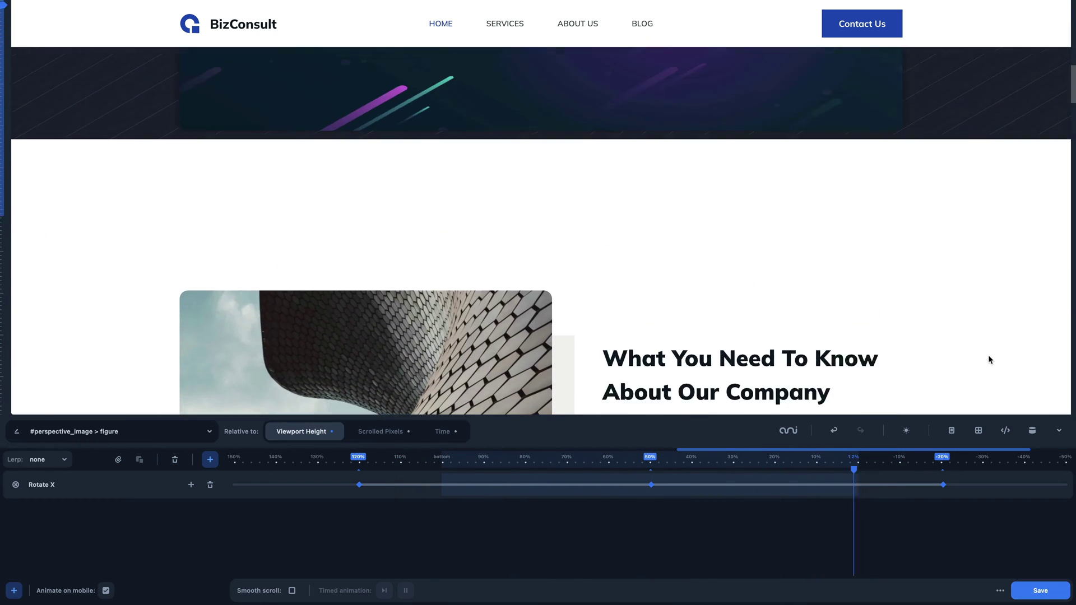
{"action": "scroll", "coordinate": [990, 359], "scroll_direction": "up", "scroll_amount": 6}
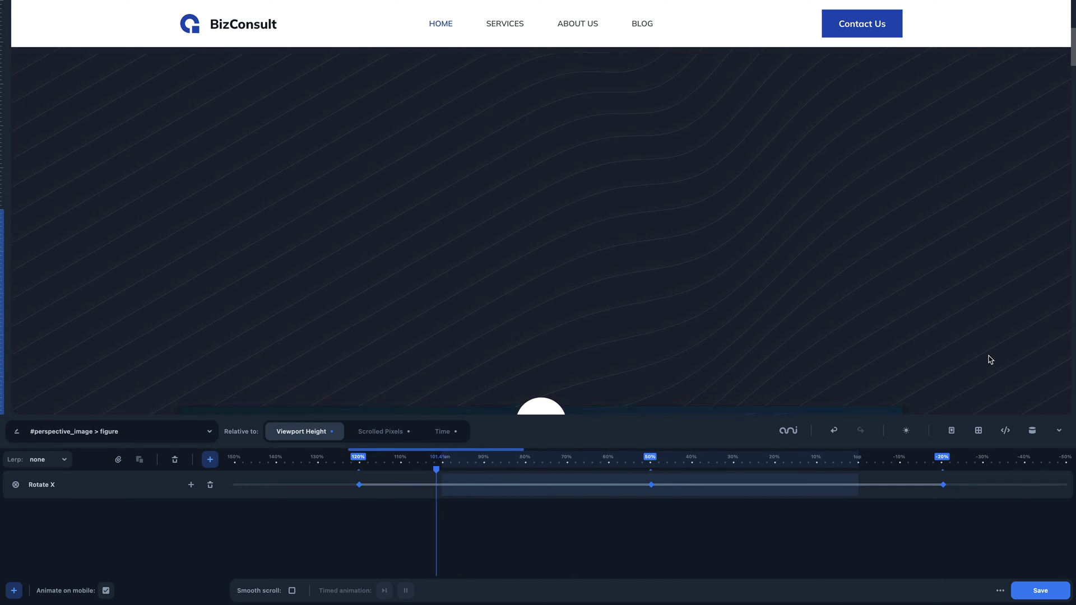
{"action": "scroll", "coordinate": [990, 359], "scroll_direction": "up", "scroll_amount": 2}
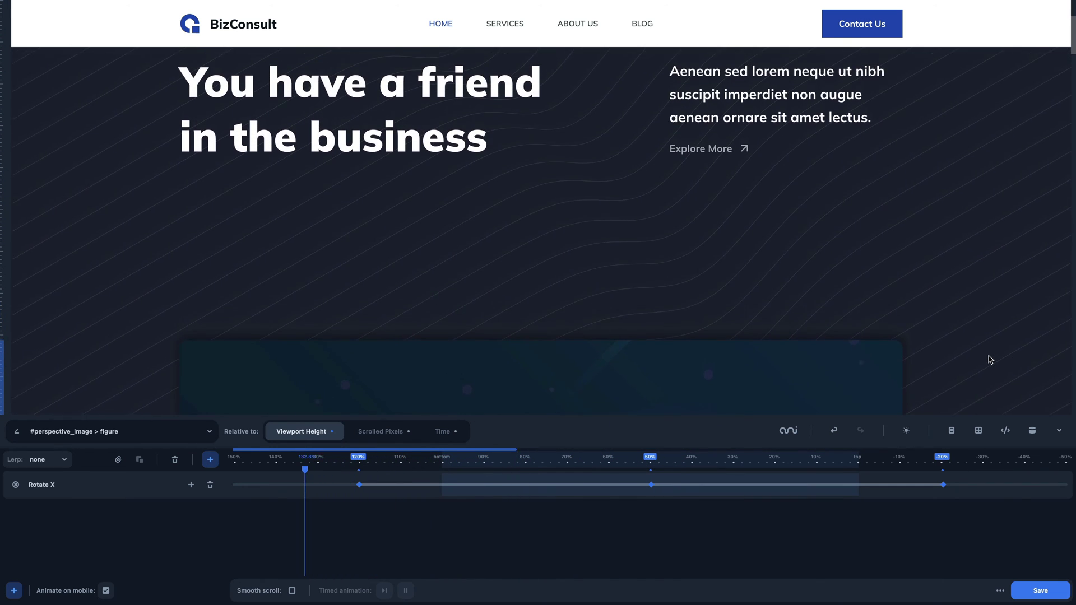
{"action": "scroll", "coordinate": [990, 359], "scroll_direction": "down", "scroll_amount": 6}
{"action": "scroll", "coordinate": [990, 359], "scroll_direction": "down", "scroll_amount": 2}
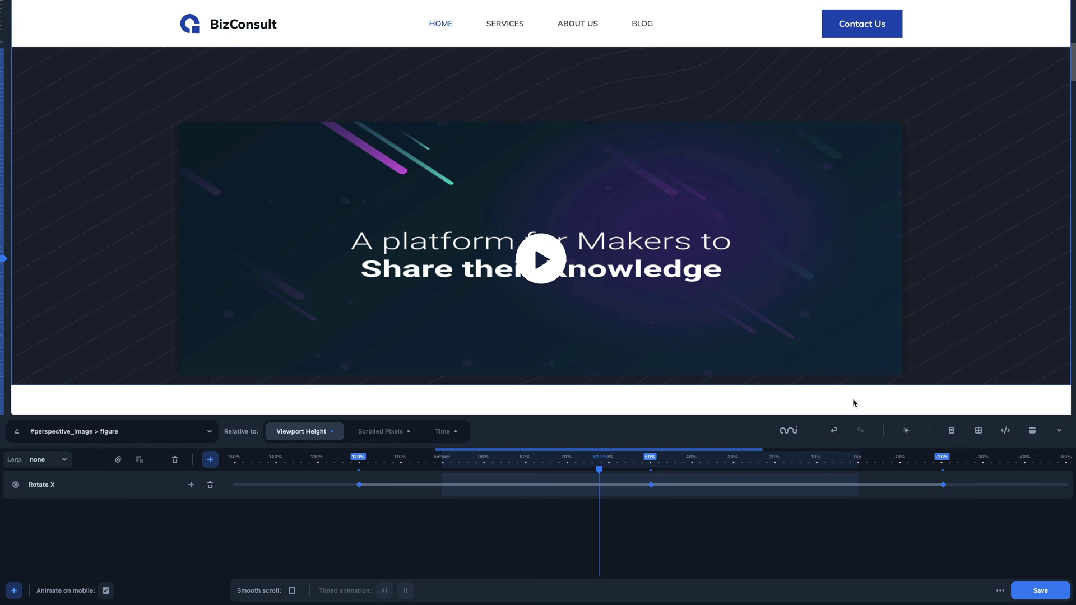
Change the 120% Rotate X keyframe from -180 to 40deg and submit it
{"action": "left_click", "coordinate": [377, 489]}
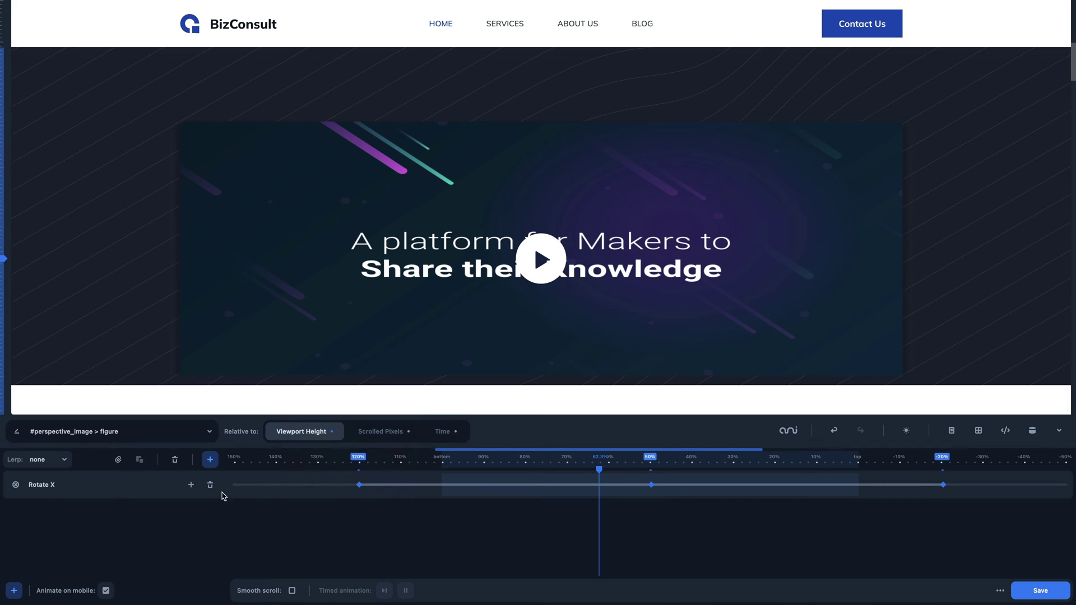
{"action": "left_click", "coordinate": [190, 485]}
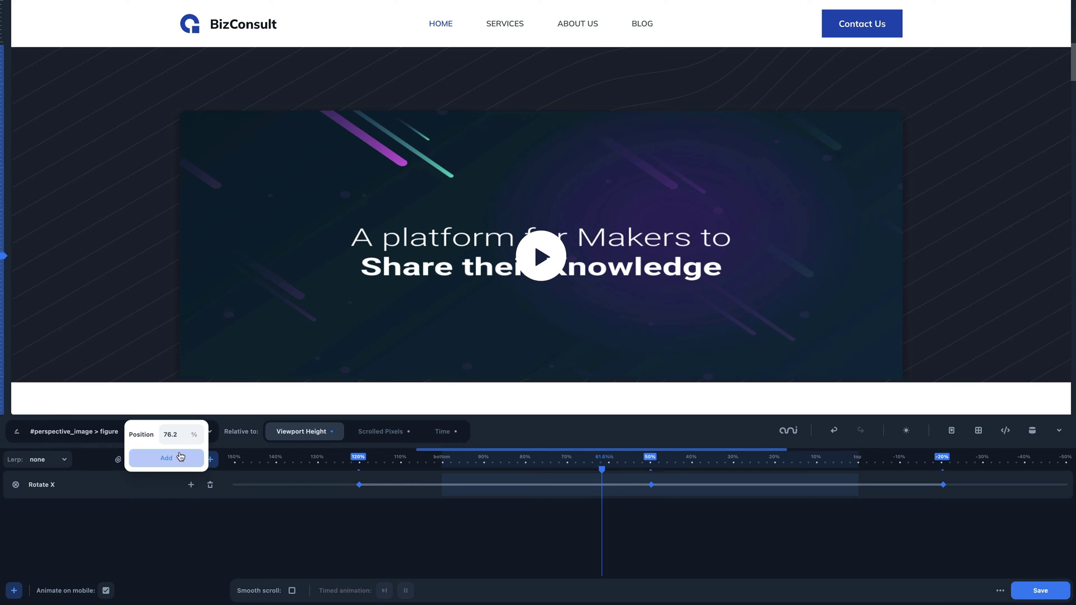
{"action": "mouse_move", "coordinate": [370, 492]}
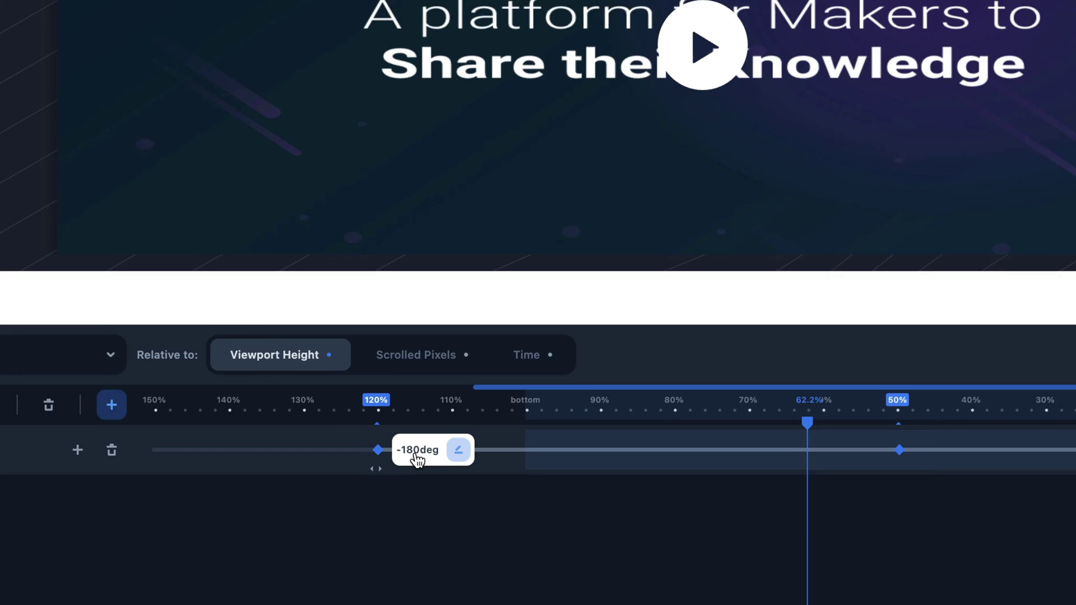
{"action": "left_click", "coordinate": [420, 455]}
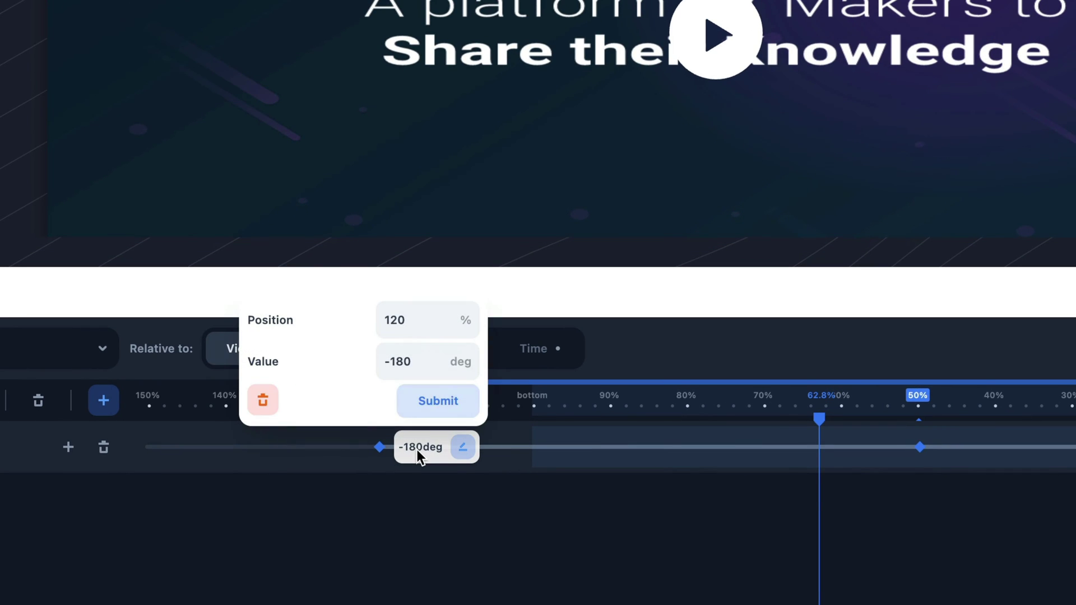
{"action": "left_click_drag", "start_coordinate": [421, 355], "coordinate": [368, 360]}
{"action": "type", "text": "40"}
{"action": "left_click", "coordinate": [434, 401]}
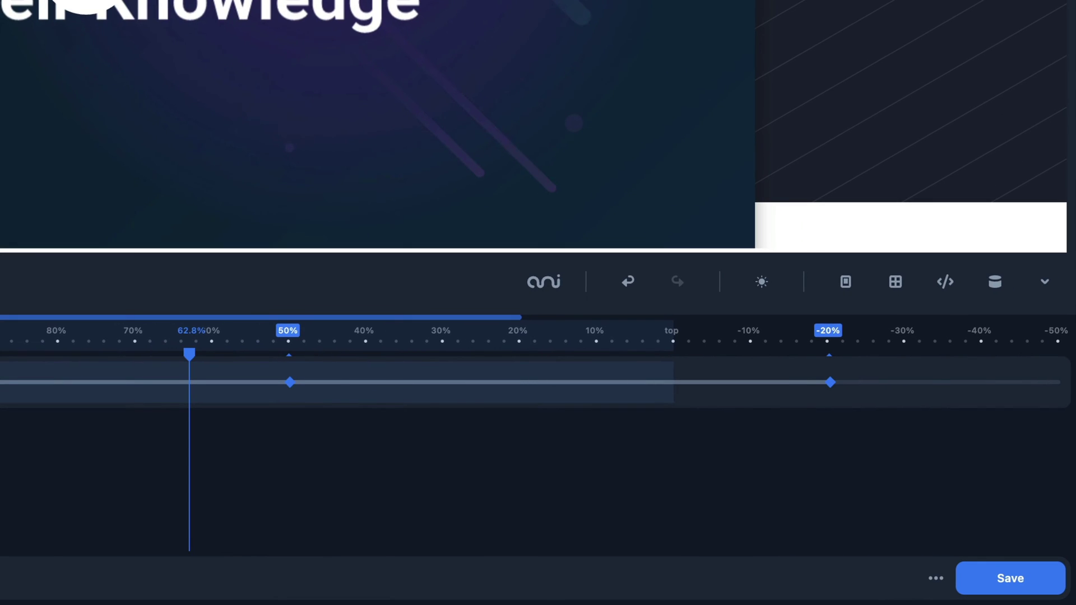
Change the -20% Rotate X keyframe from 180 to 0deg
{"action": "left_click", "coordinate": [334, 383]}
{"action": "left_click", "coordinate": [869, 383]}
{"action": "type", "text": "0"}
{"action": "key", "text": "Return"}
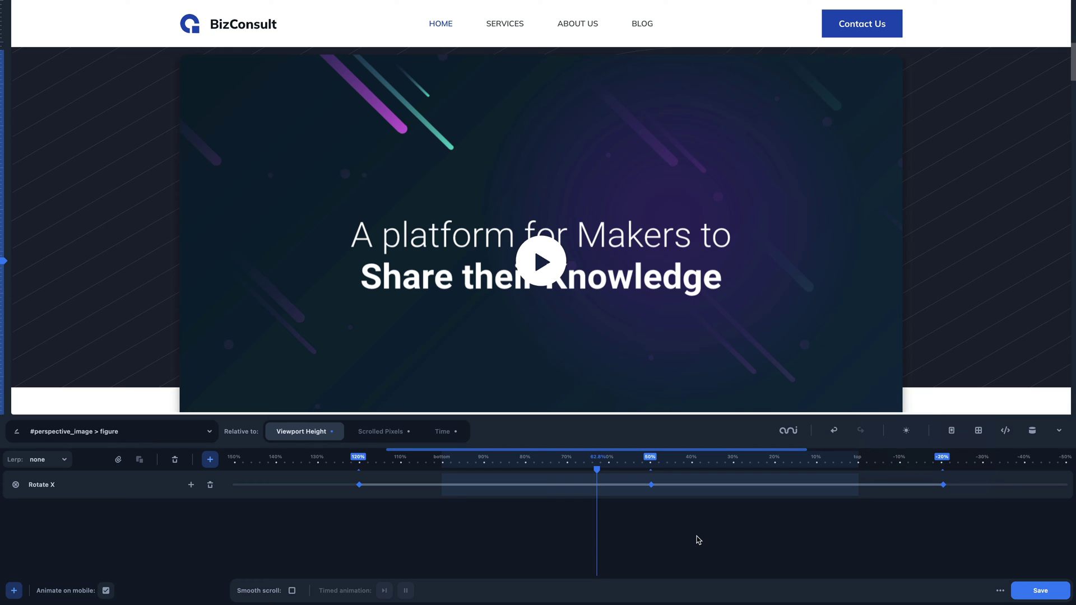
Search 'per' in the animation list and apply Perspective to the video figure
{"action": "left_click", "coordinate": [210, 461]}
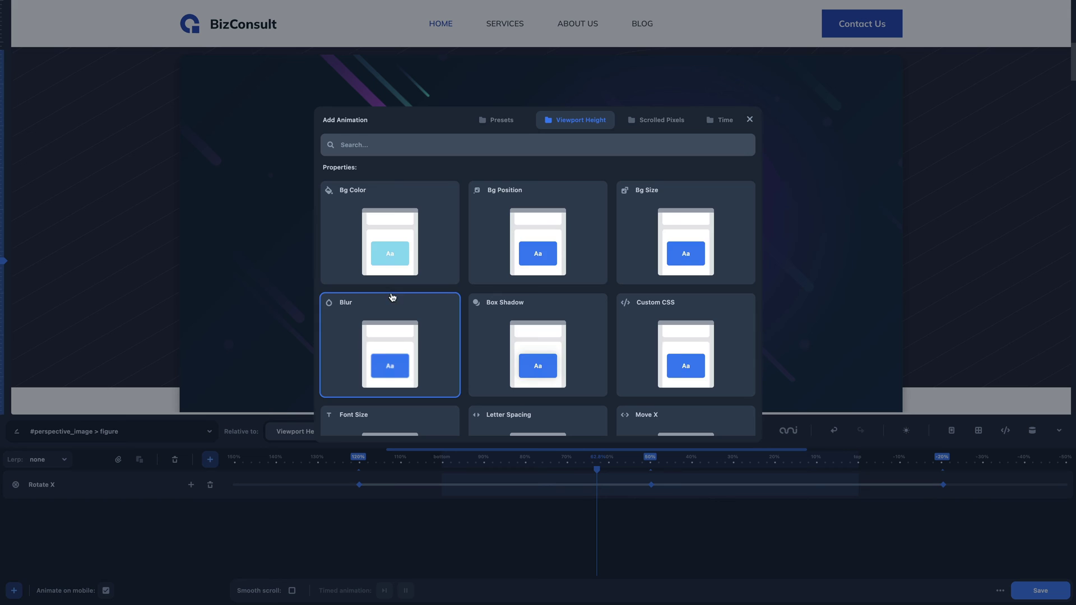
{"action": "left_click", "coordinate": [398, 152]}
{"action": "type", "text": "per"}
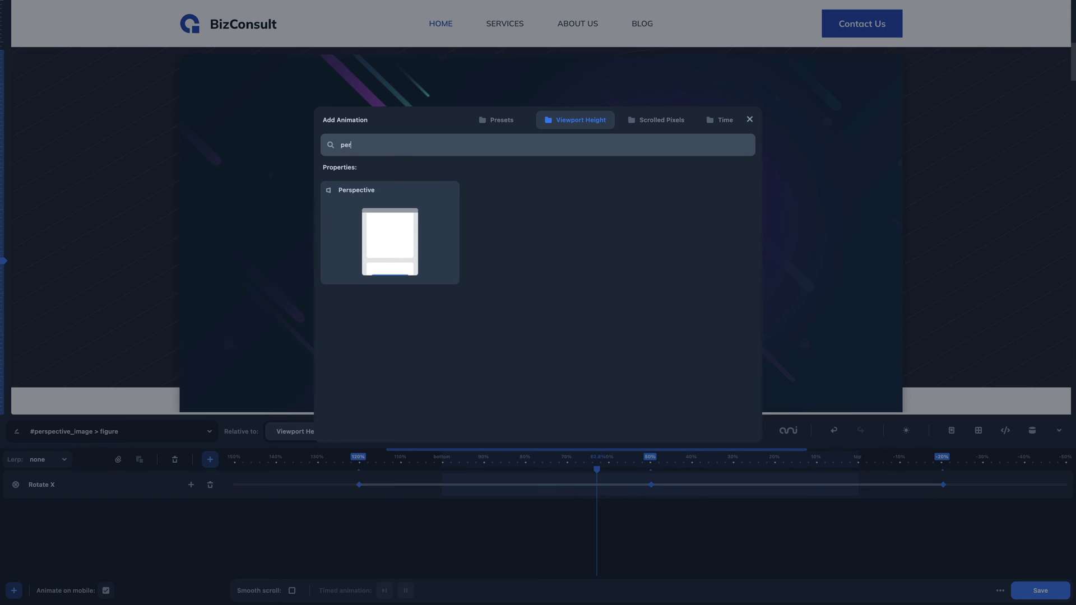
{"action": "left_click", "coordinate": [402, 260]}
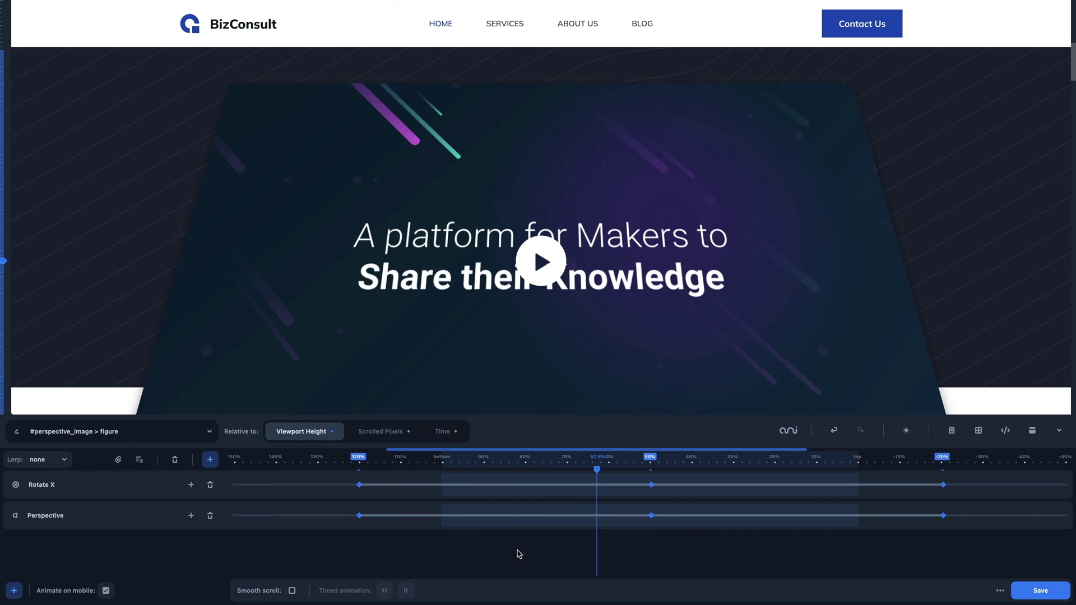
{"action": "scroll", "coordinate": [975, 377], "scroll_direction": "up", "scroll_amount": 2}
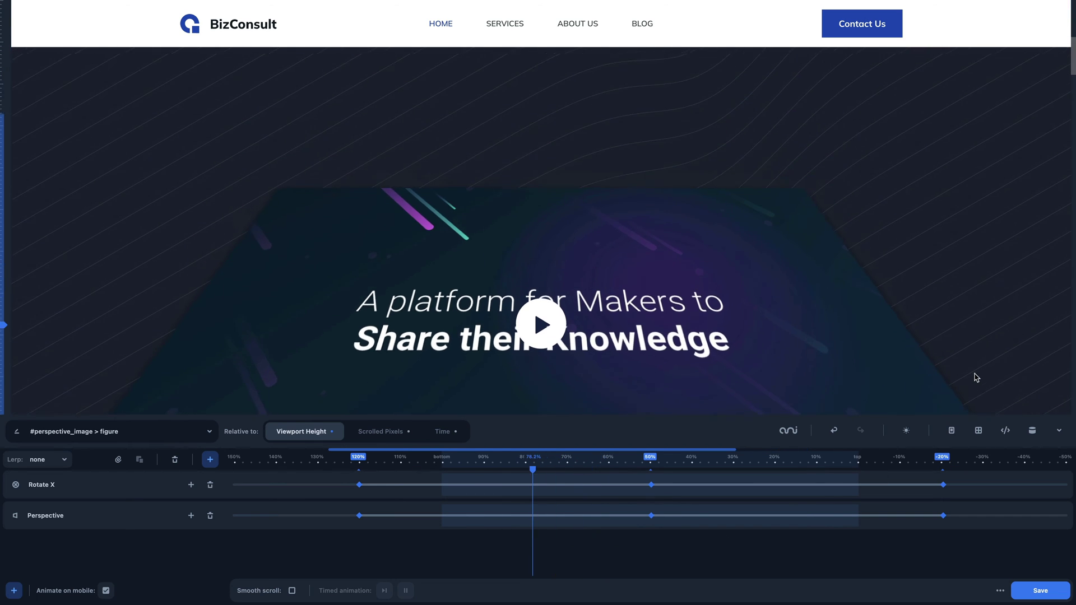
{"action": "scroll", "coordinate": [975, 377], "scroll_direction": "down", "scroll_amount": 3}
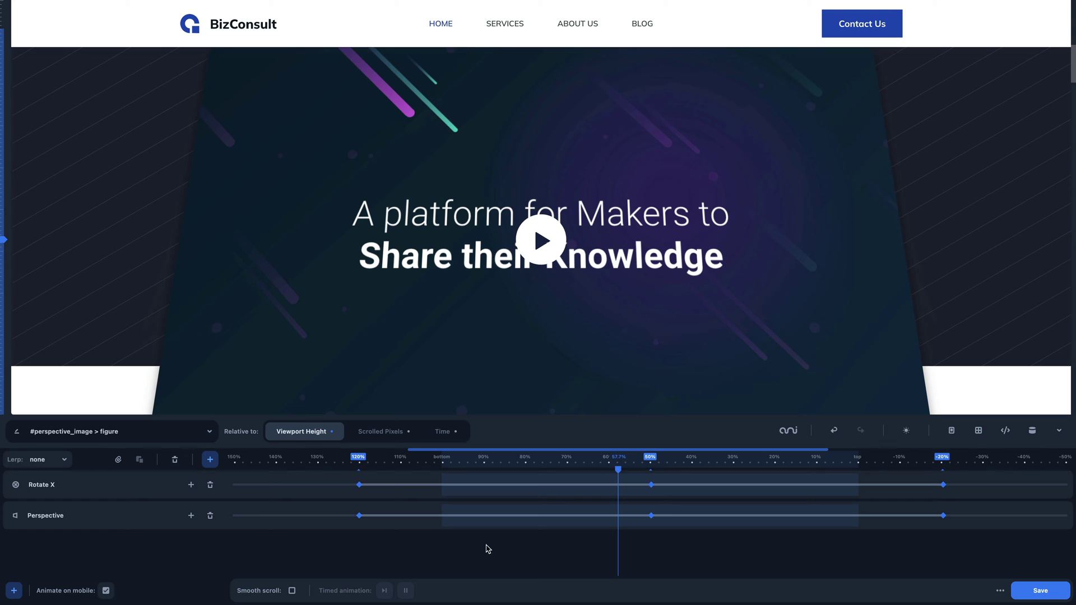
Set the Perspective keyframes to 1000px at 120% and 4000px at 50%, then submit the -20% keyframe
{"action": "mouse_move", "coordinate": [362, 523]}
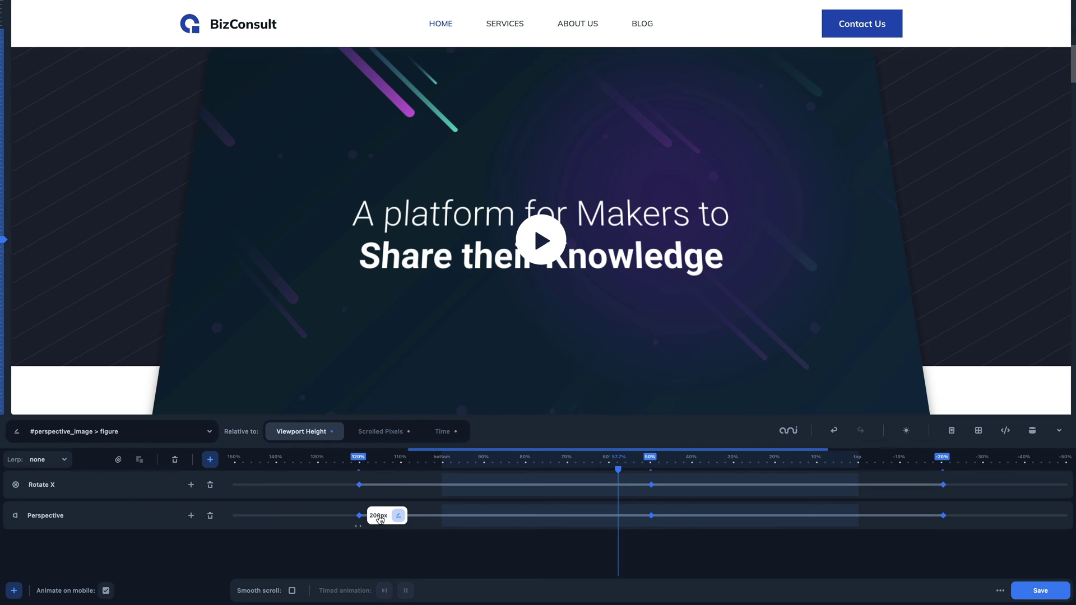
{"action": "left_click", "coordinate": [379, 520]}
{"action": "double_click", "coordinate": [356, 471]}
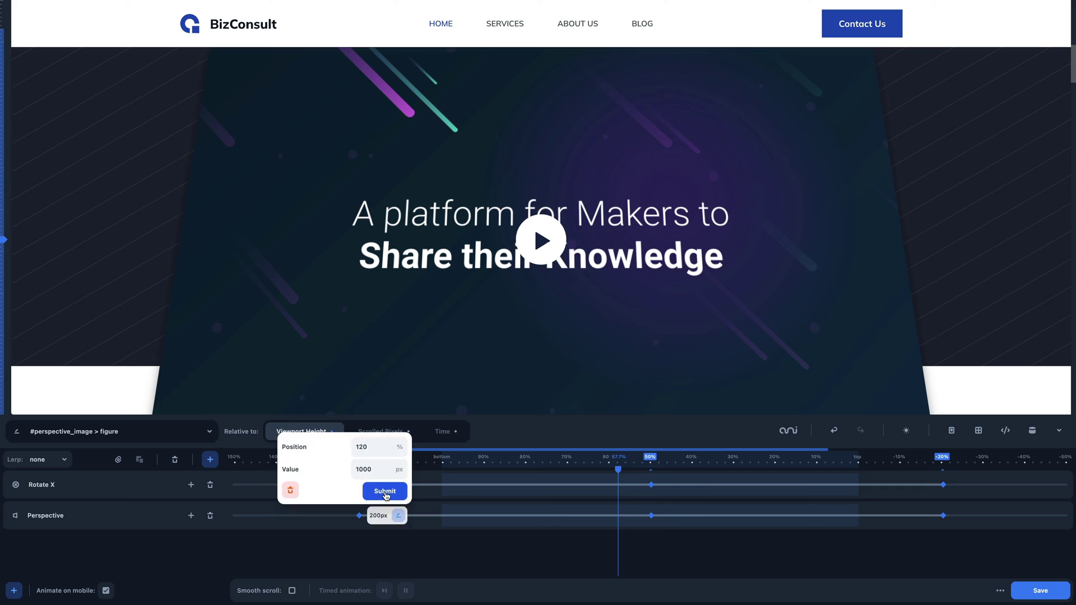
{"action": "left_click", "coordinate": [385, 490]}
{"action": "left_click", "coordinate": [670, 515]}
{"action": "key", "text": "Return"}
{"action": "left_click", "coordinate": [961, 515]}
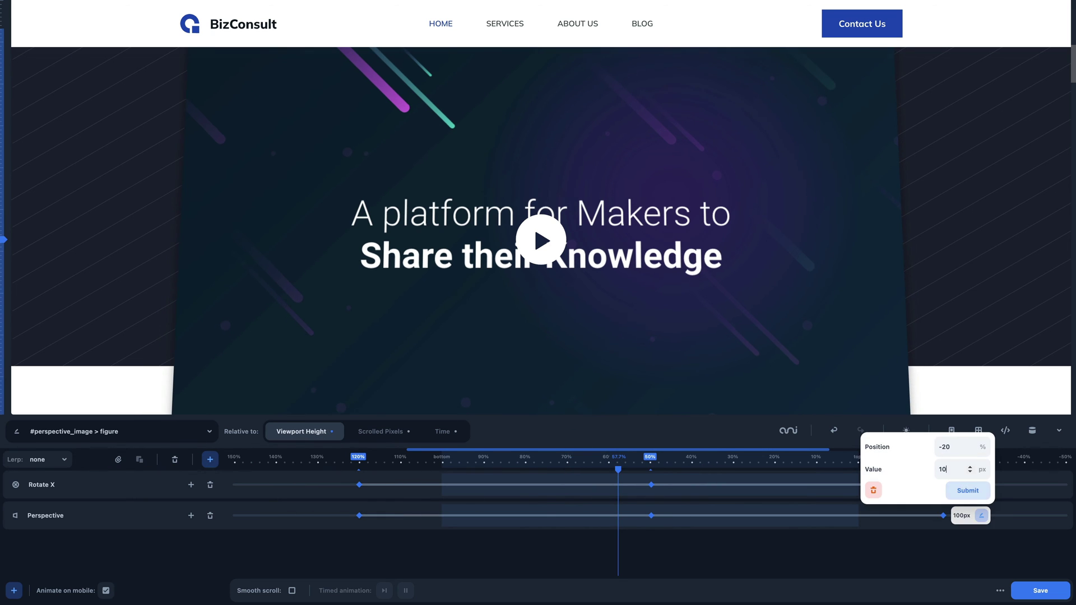
{"action": "left_click", "coordinate": [969, 490]}
Collapse the editor and scroll the live page to watch the video figure's perspective tilt
{"action": "left_click", "coordinate": [1026, 432]}
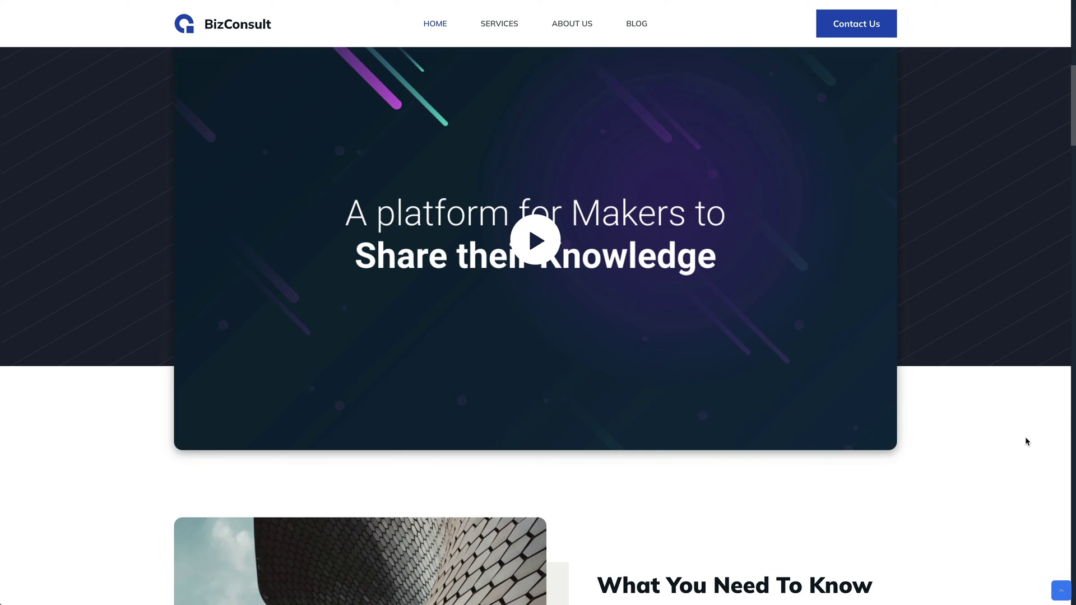
{"action": "scroll", "coordinate": [1023, 440], "scroll_direction": "up", "scroll_amount": 5}
{"action": "scroll", "coordinate": [1011, 441], "scroll_direction": "down", "scroll_amount": 8}
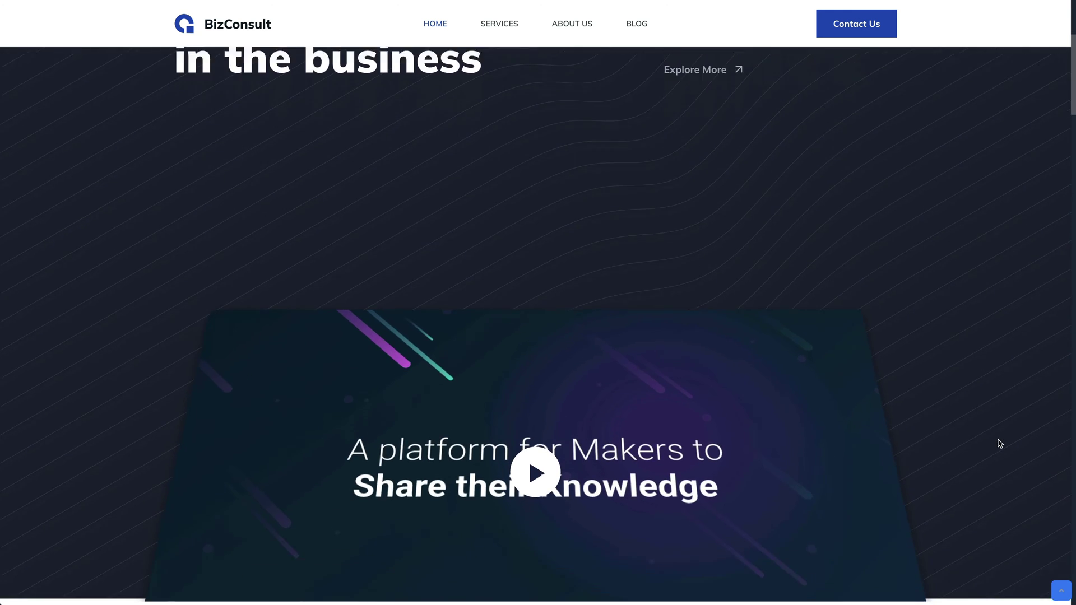
{"action": "scroll", "coordinate": [998, 443], "scroll_direction": "up", "scroll_amount": 8}
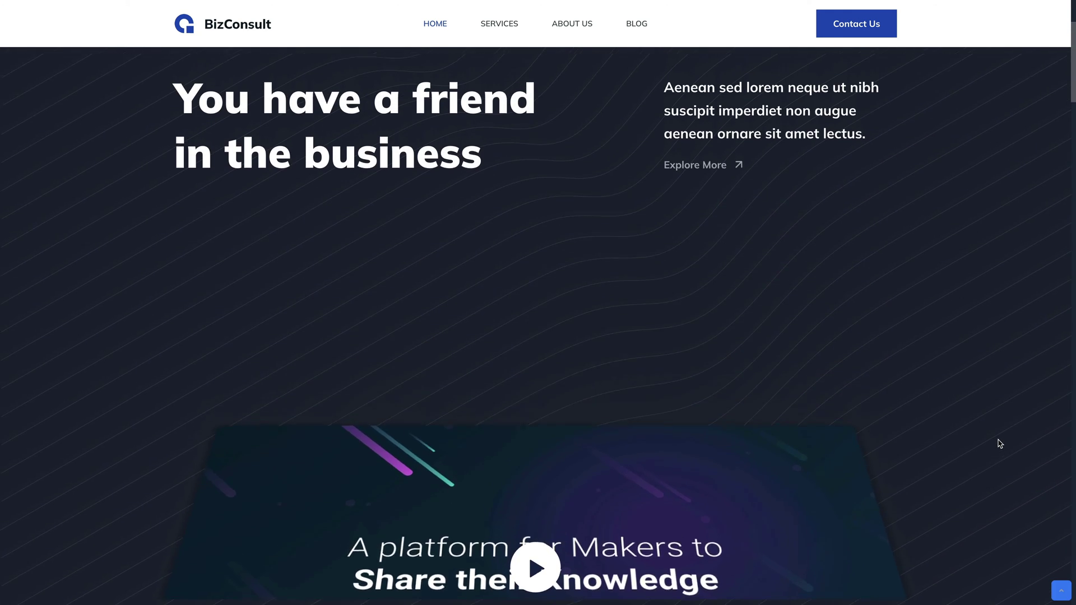
{"action": "scroll", "coordinate": [998, 444], "scroll_direction": "down", "scroll_amount": 8}
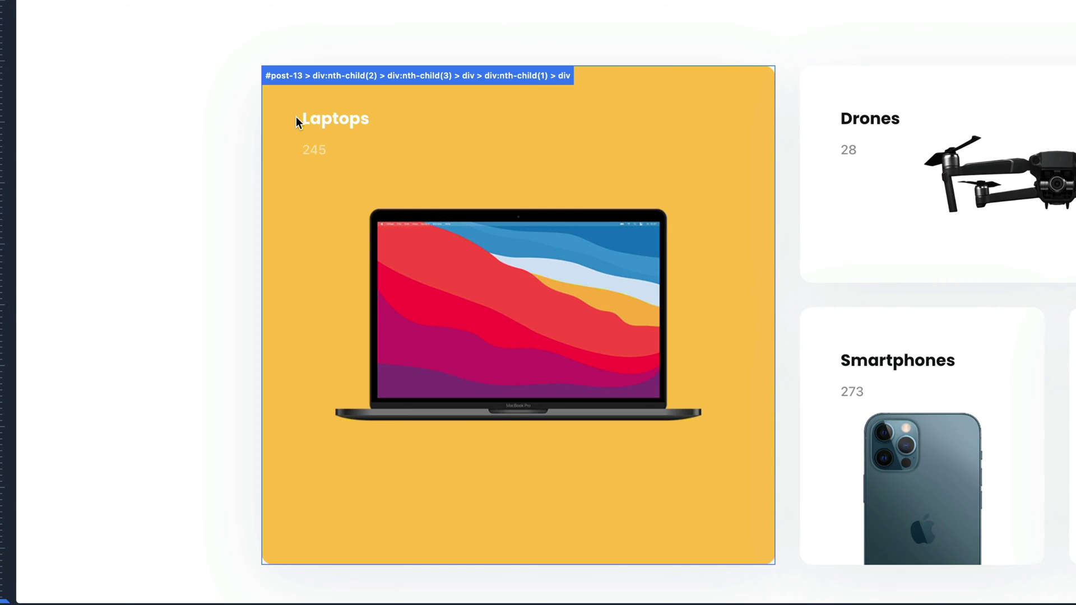
{"action": "left_click", "coordinate": [295, 119]}
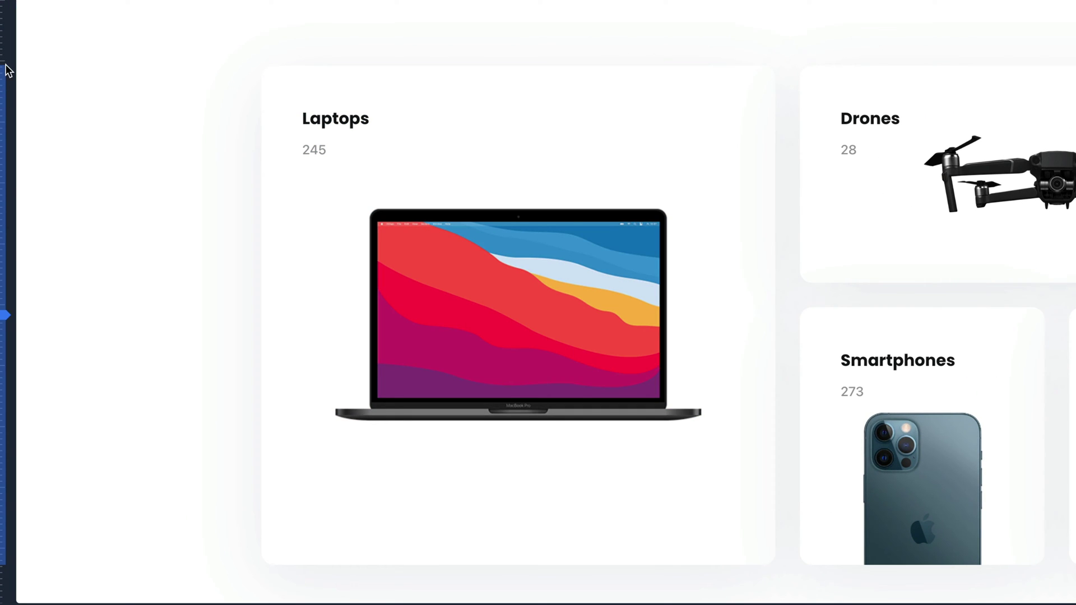
{"action": "scroll", "coordinate": [132, 465], "scroll_direction": "down", "scroll_amount": 2}
{"action": "scroll", "coordinate": [764, 183], "scroll_direction": "up", "scroll_amount": 1}
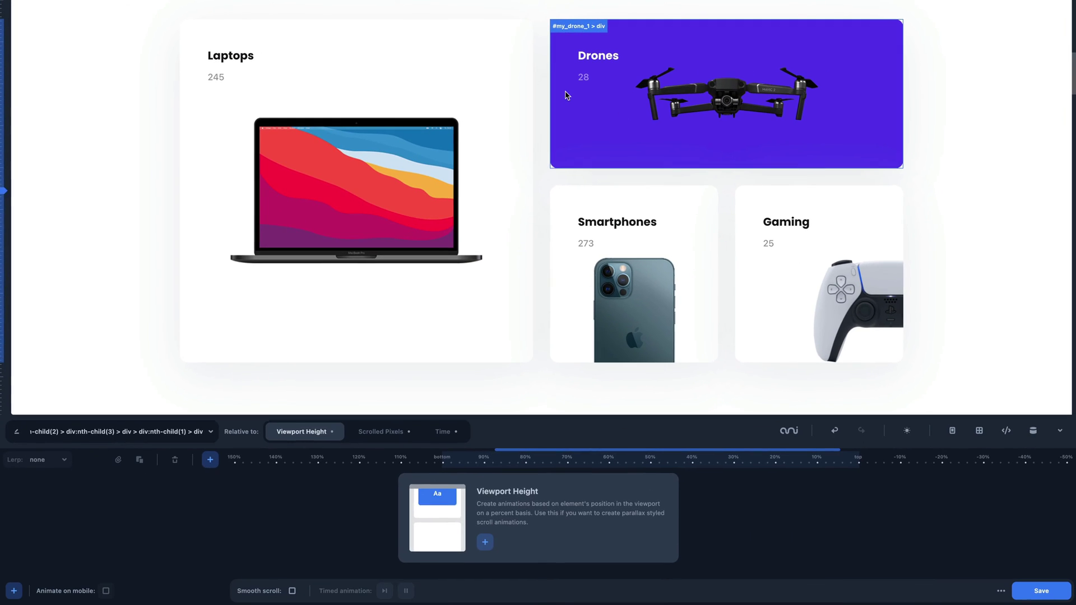
{"action": "left_click", "coordinate": [739, 121]}
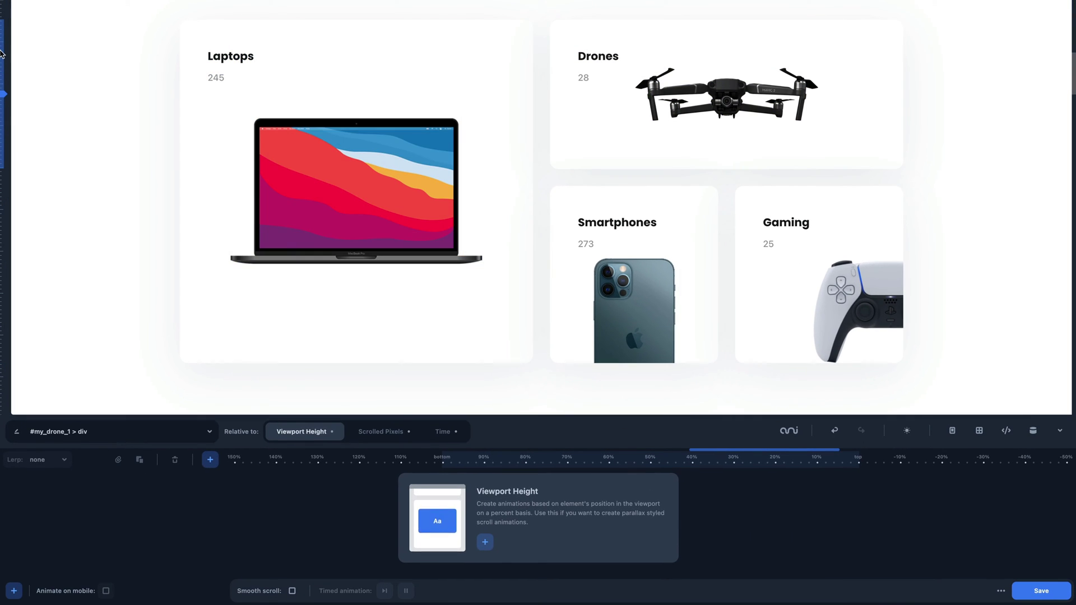
{"action": "left_click", "coordinate": [634, 269]}
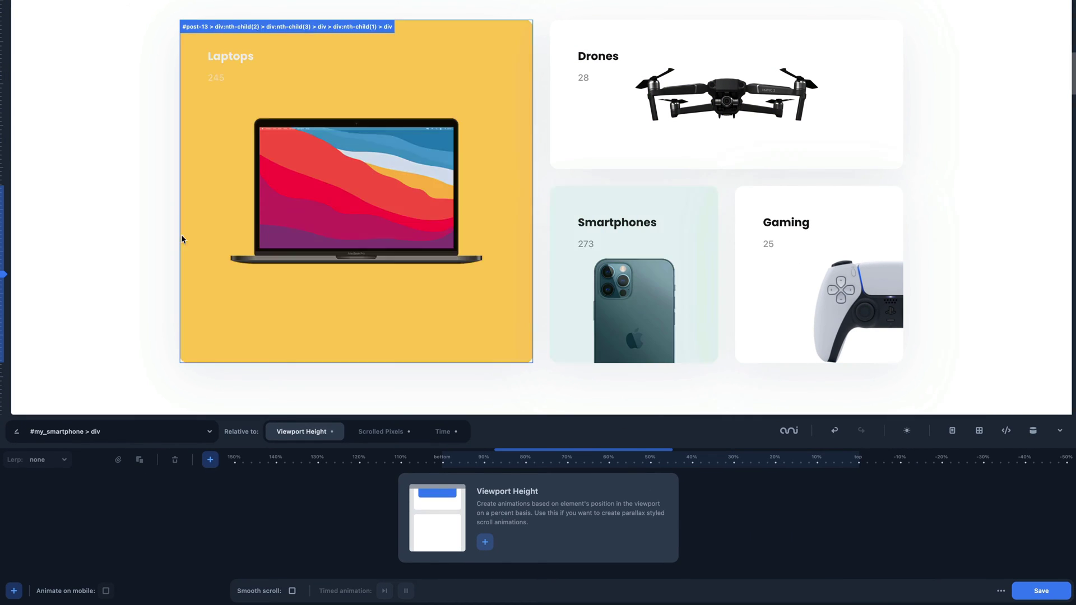
{"action": "scroll", "coordinate": [69, 322], "scroll_direction": "down", "scroll_amount": 4}
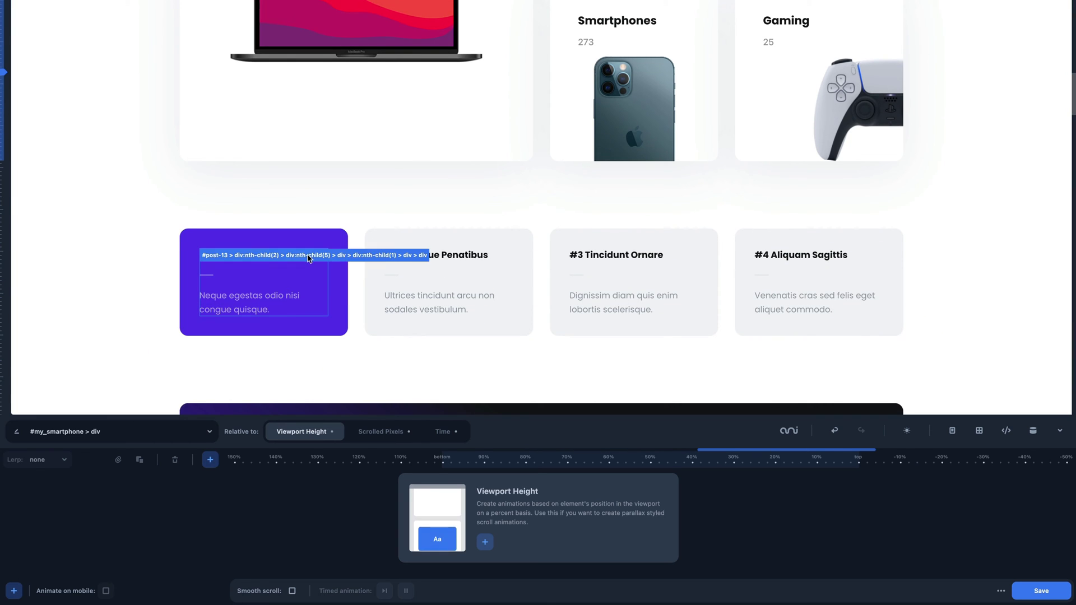
{"action": "left_click", "coordinate": [320, 239]}
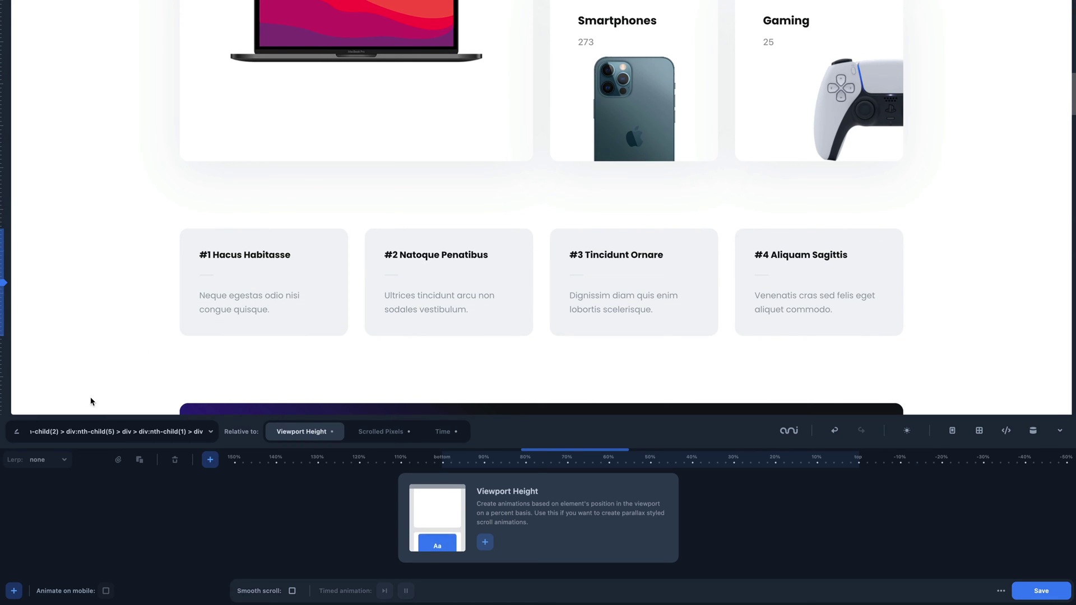
{"action": "scroll", "coordinate": [120, 392], "scroll_direction": "up", "scroll_amount": 1}
{"action": "scroll", "coordinate": [120, 392], "scroll_direction": "up", "scroll_amount": 3}
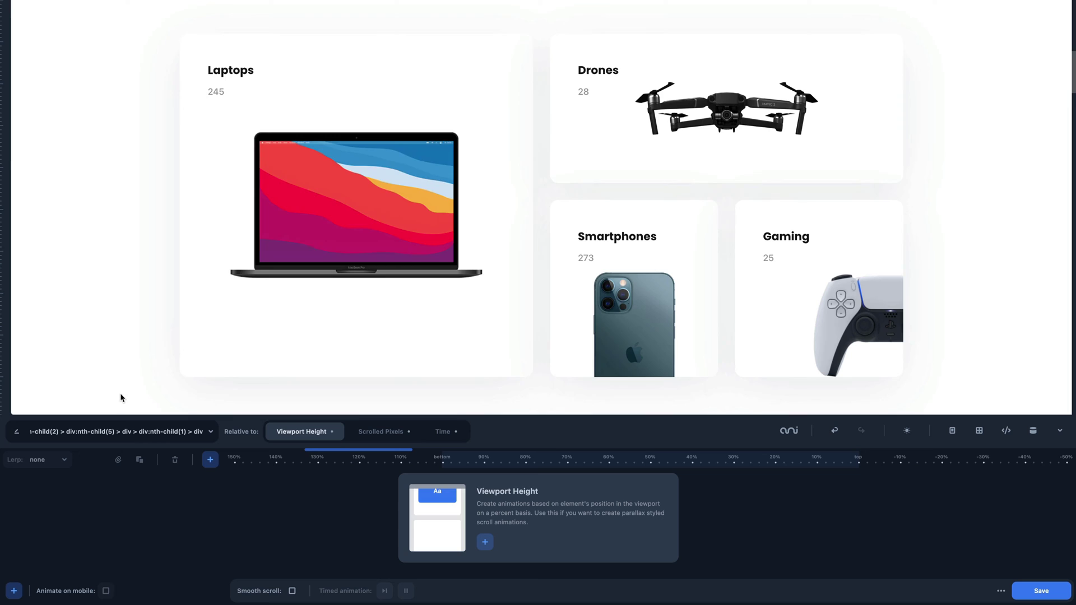
Select the Drones card and clear its current CSS selector in the selector editor
{"action": "left_click", "coordinate": [580, 175]}
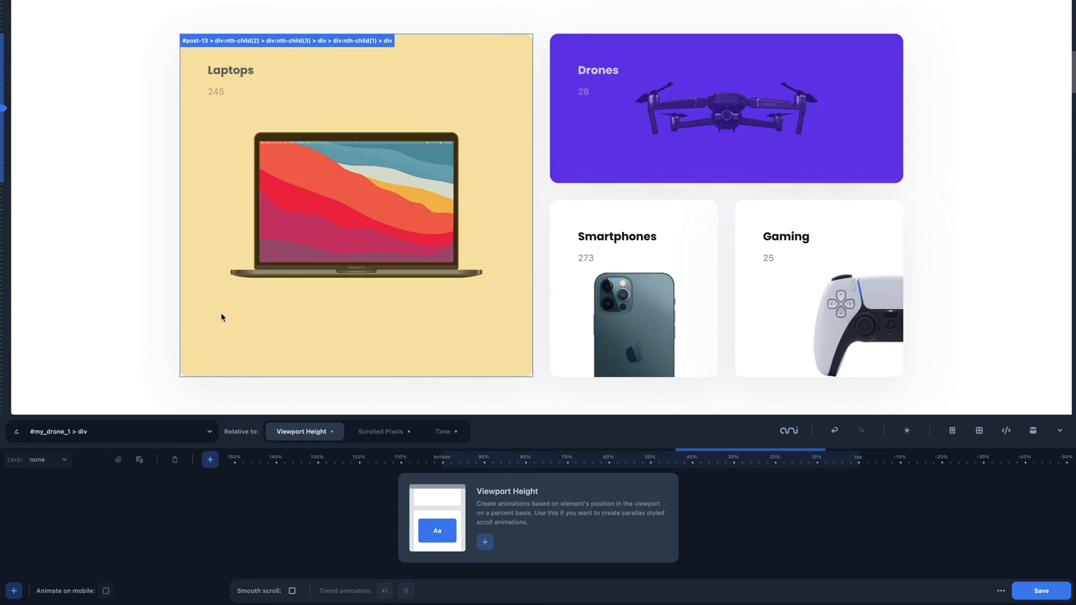
{"action": "left_click", "coordinate": [17, 432]}
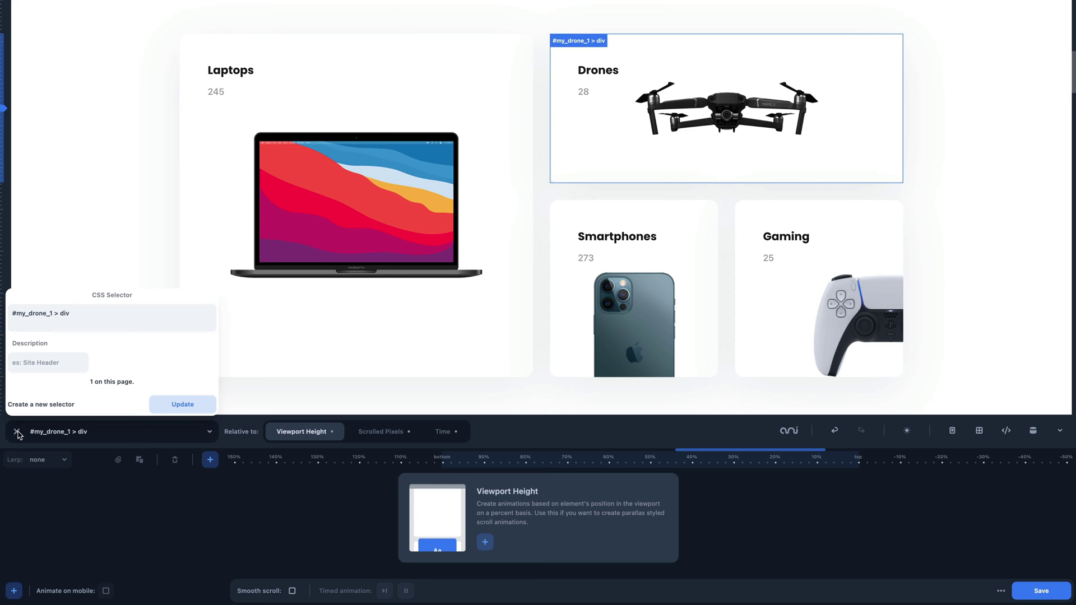
{"action": "triple_click", "coordinate": [63, 323]}
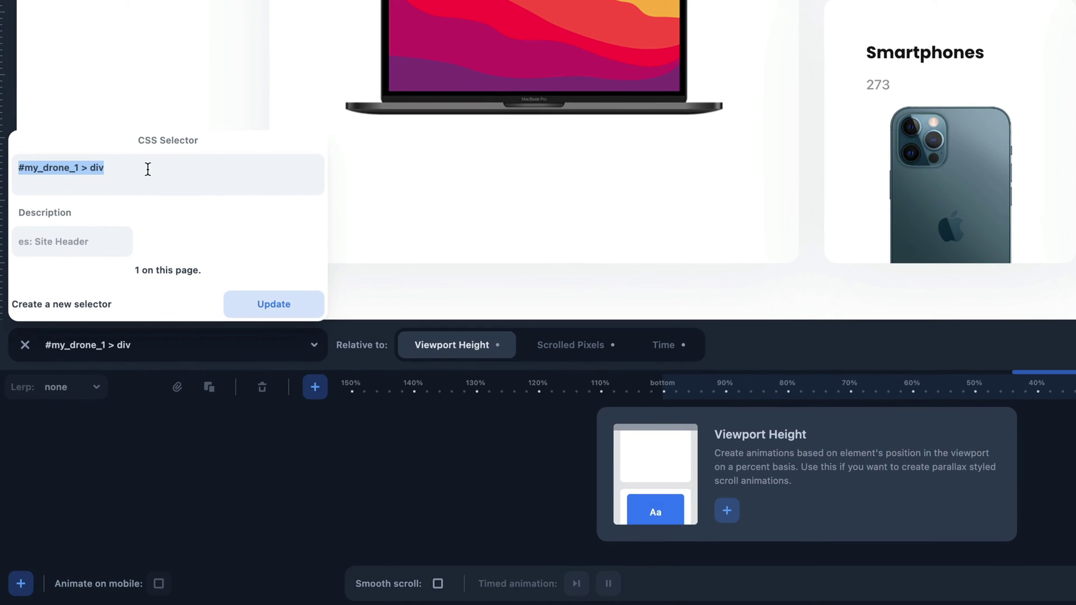
{"action": "left_click", "coordinate": [151, 168]}
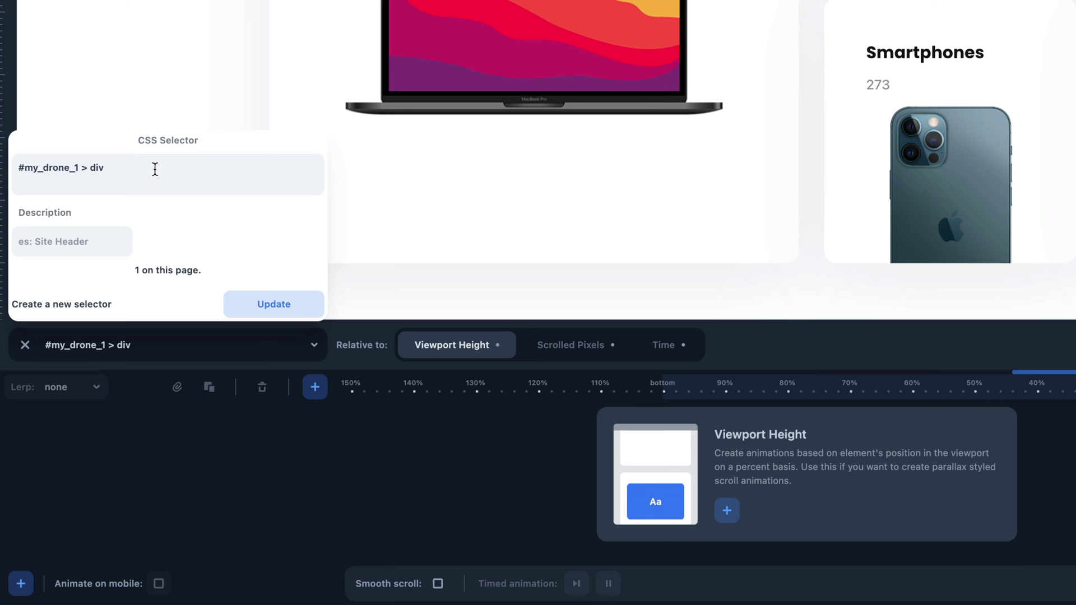
{"action": "triple_click", "coordinate": [155, 168]}
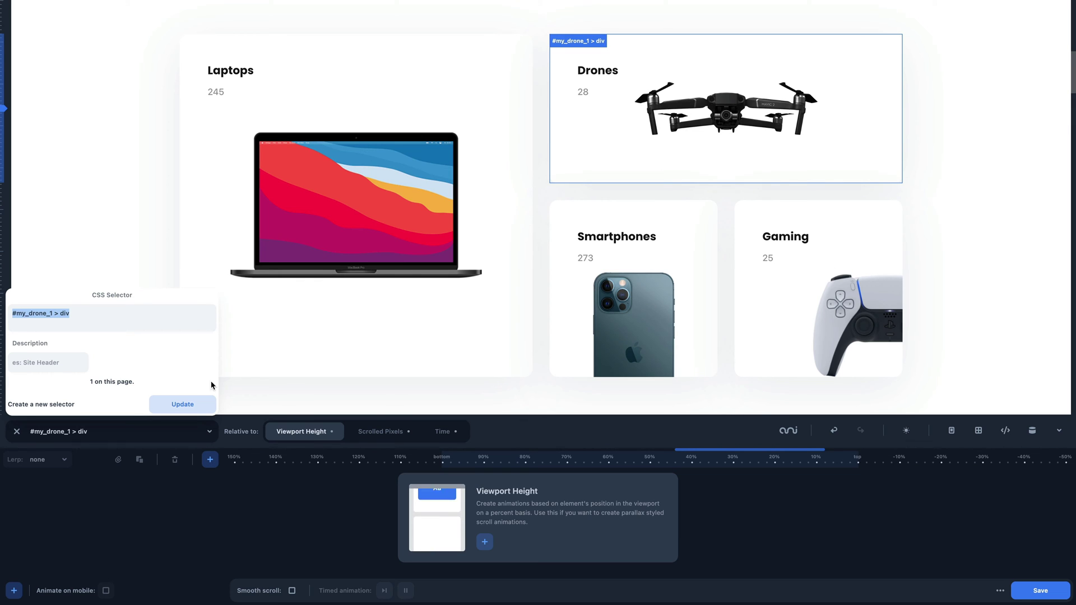
{"action": "left_click", "coordinate": [64, 318]}
{"action": "left_click_drag", "start_coordinate": [27, 316], "coordinate": [12, 315]}
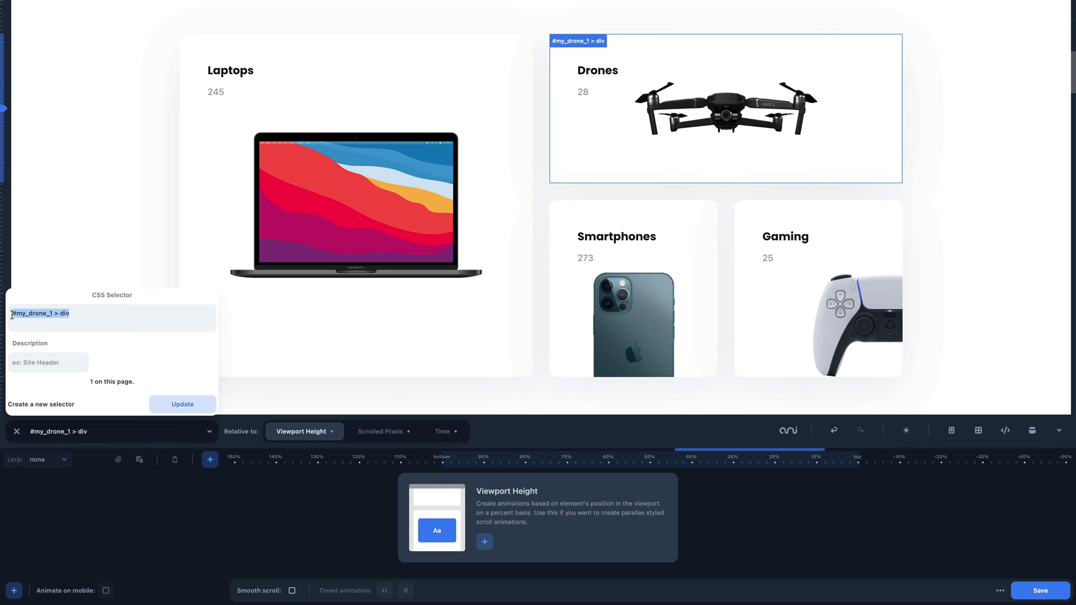
{"action": "key", "text": "BackSpace"}
Enter the .box selector with the description 'My boxes'
{"action": "type", "text": ".box"}
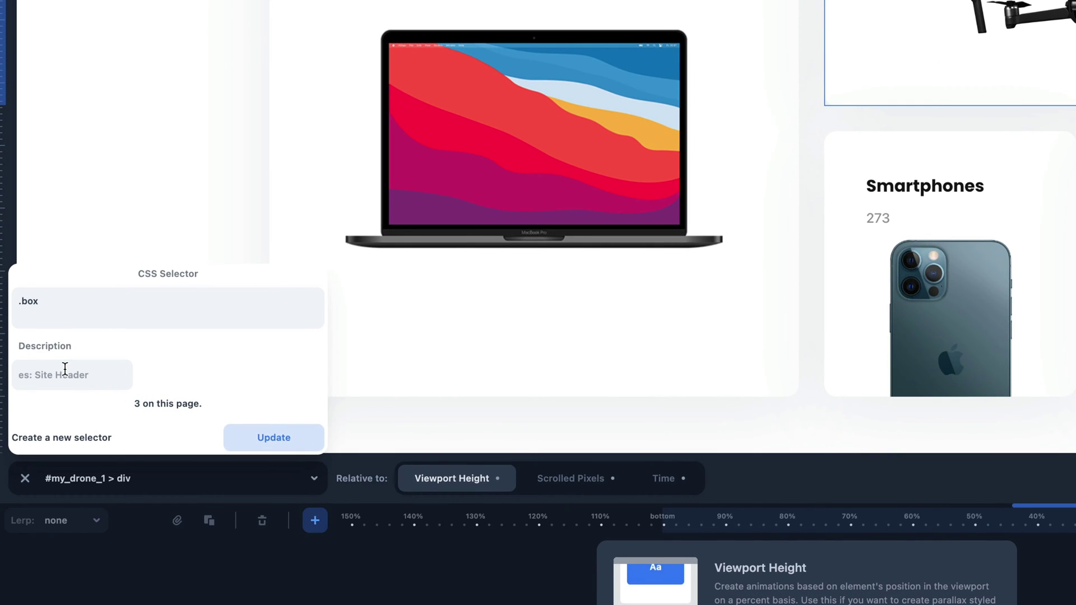
{"action": "left_click", "coordinate": [32, 370]}
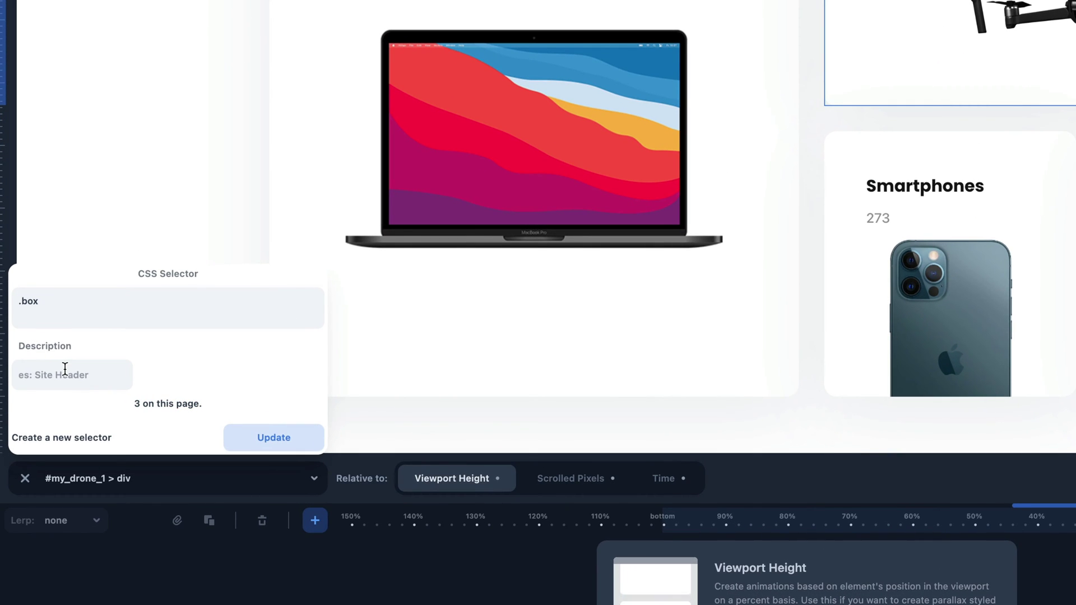
{"action": "type", "text": "My boxe"}
{"action": "key", "text": "BackSpace"}
{"action": "type", "text": "xes"}
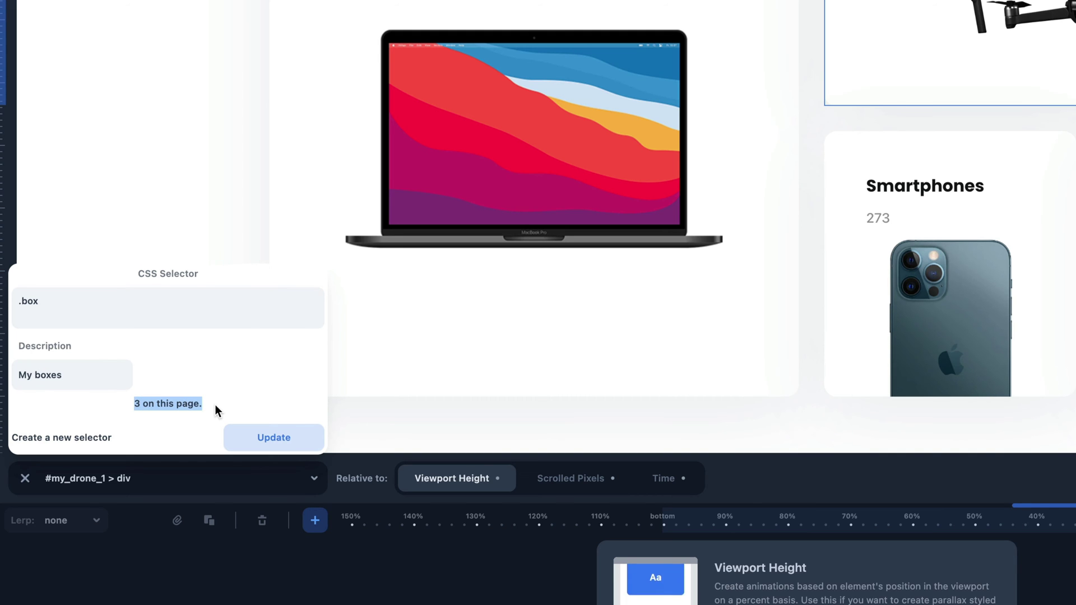
{"action": "left_click", "coordinate": [246, 401]}
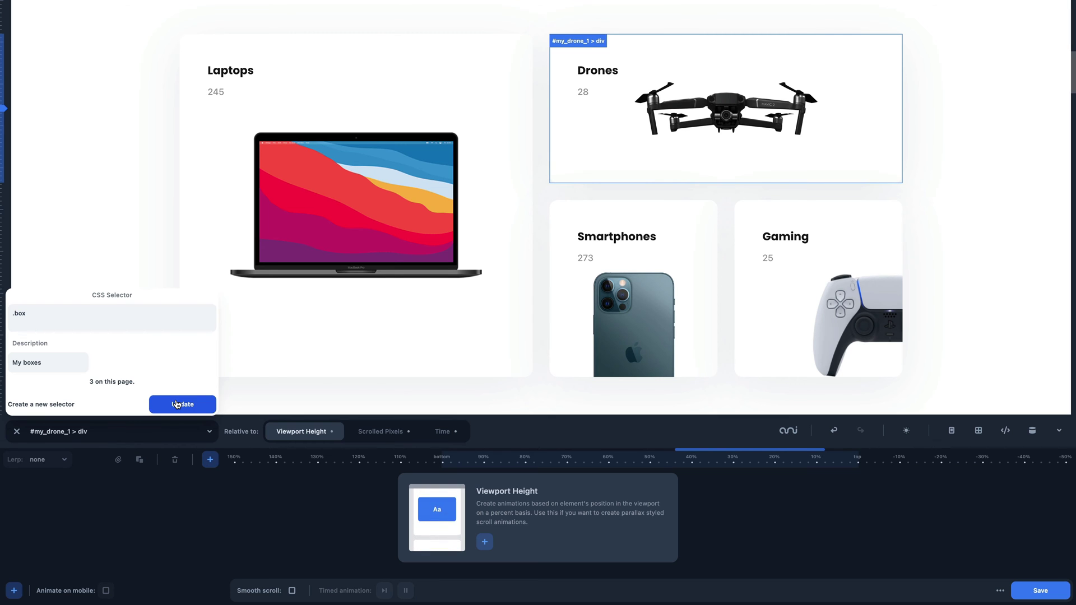
Apply the .box selector and add a Blur animation to the boxes
{"action": "left_click", "coordinate": [178, 404]}
{"action": "left_click", "coordinate": [486, 542]}
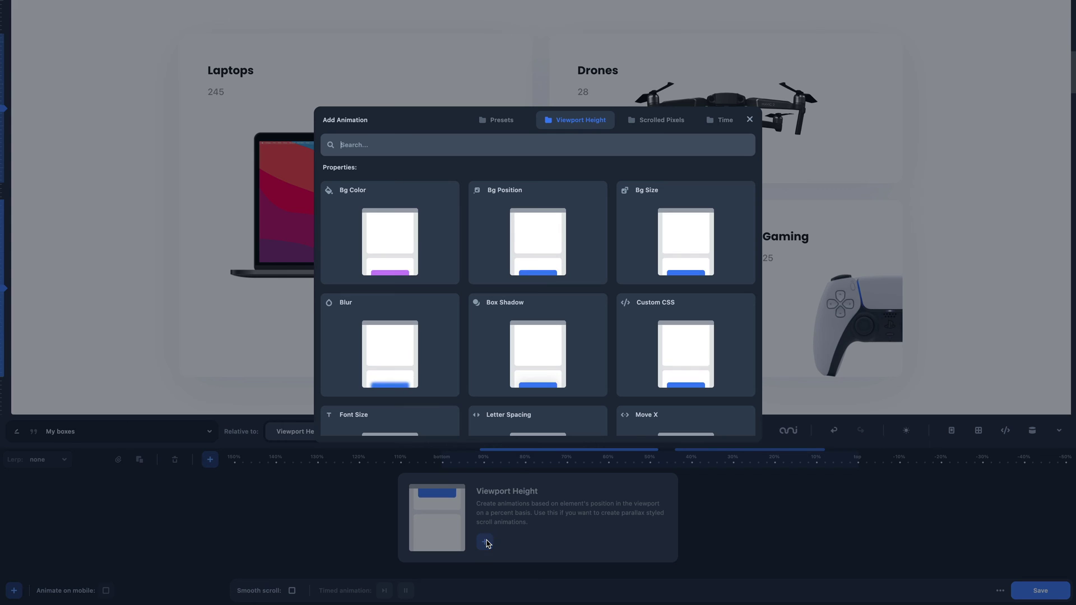
{"action": "left_click", "coordinate": [410, 367]}
{"action": "left_click", "coordinate": [1059, 430]}
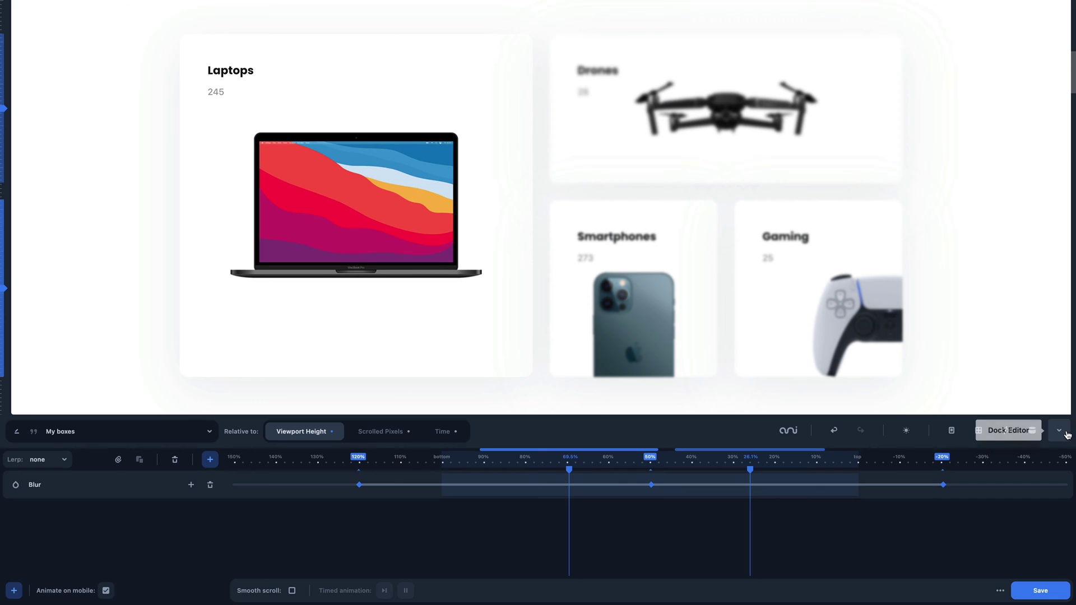
{"action": "scroll", "coordinate": [1031, 431], "scroll_direction": "up", "scroll_amount": 5}
{"action": "scroll", "coordinate": [1018, 434], "scroll_direction": "down", "scroll_amount": 6}
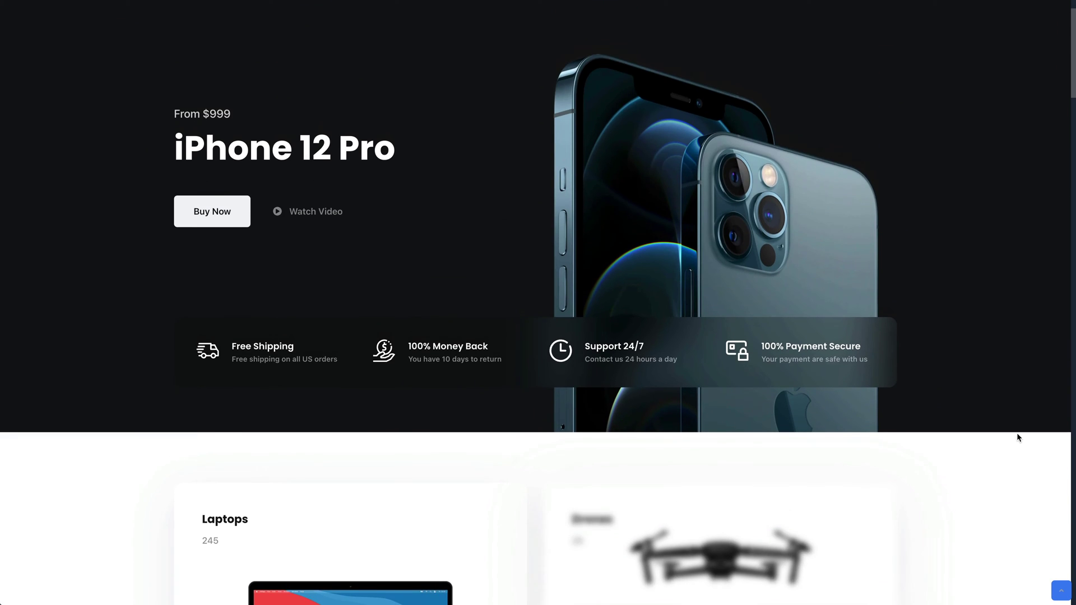
{"action": "scroll", "coordinate": [1017, 438], "scroll_direction": "down", "scroll_amount": 4}
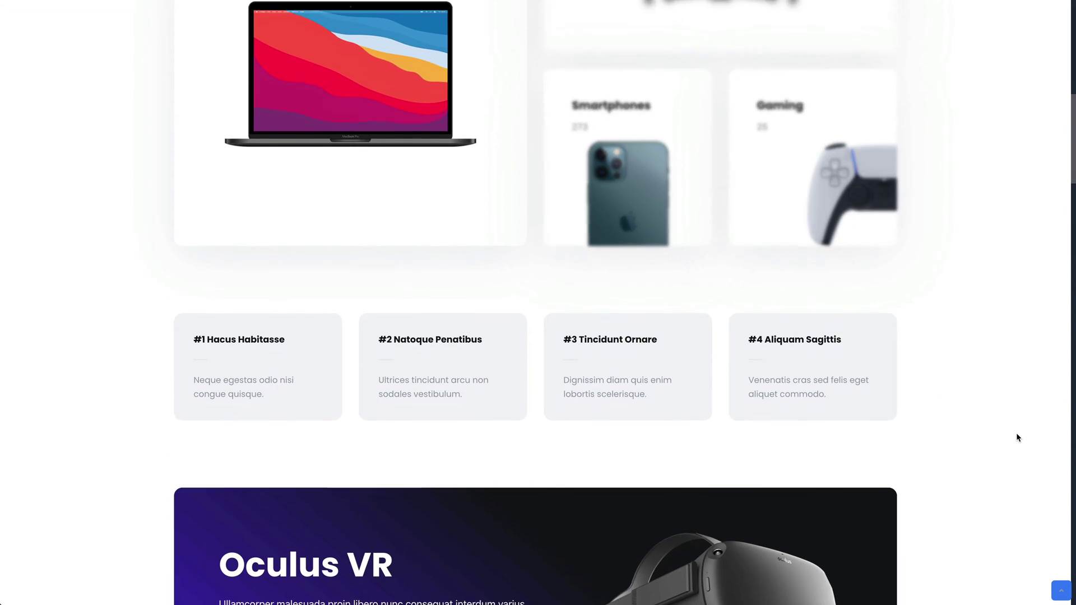
{"action": "scroll", "coordinate": [1016, 439], "scroll_direction": "up", "scroll_amount": 8}
{"action": "scroll", "coordinate": [1014, 434], "scroll_direction": "down", "scroll_amount": 2}
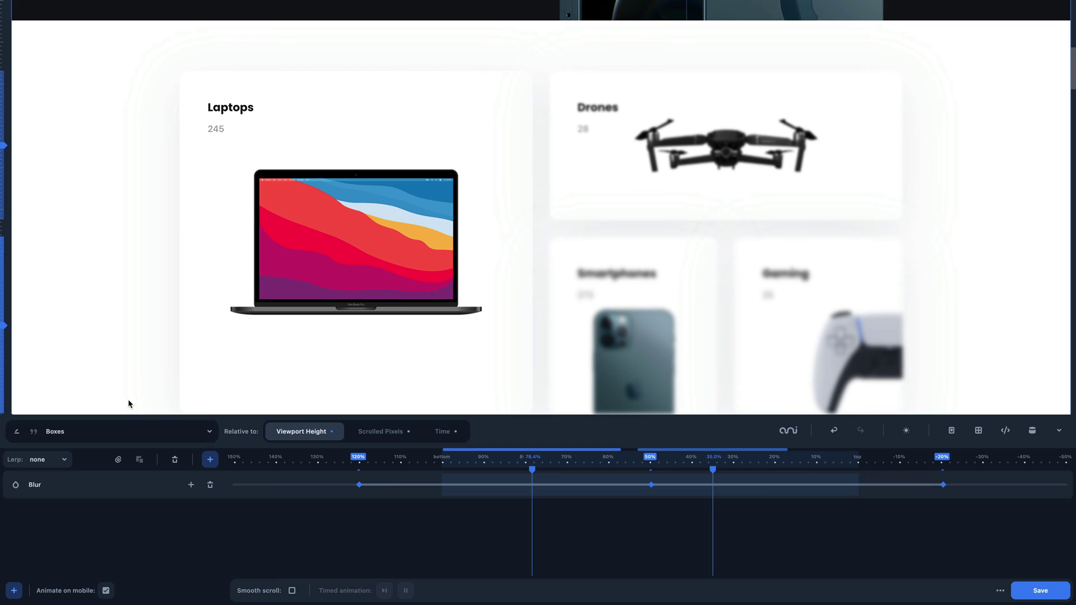
{"action": "left_click", "coordinate": [183, 431]}
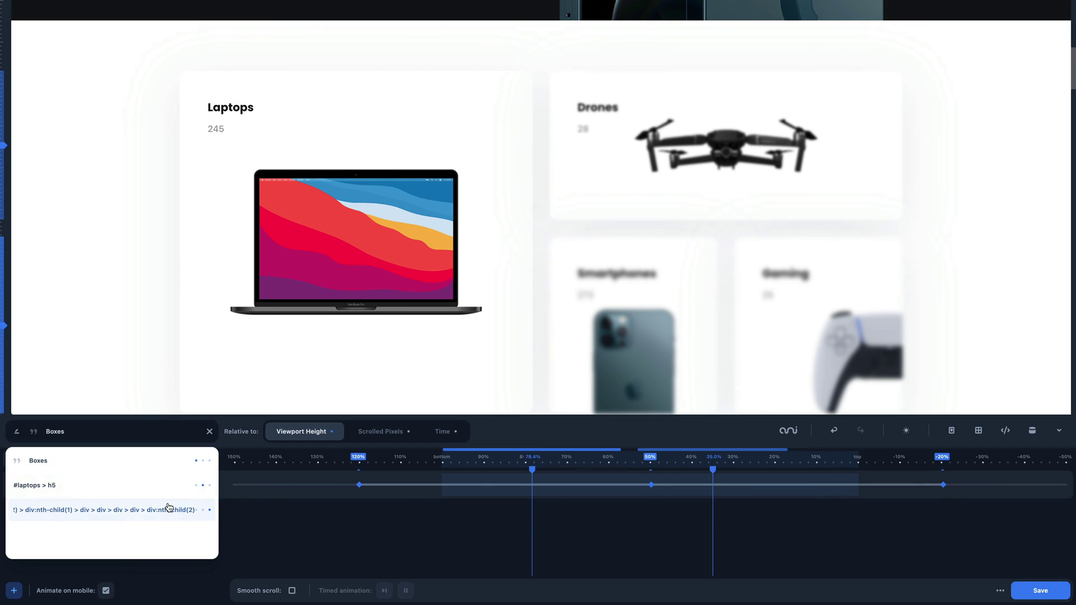
{"action": "left_click", "coordinate": [147, 381]}
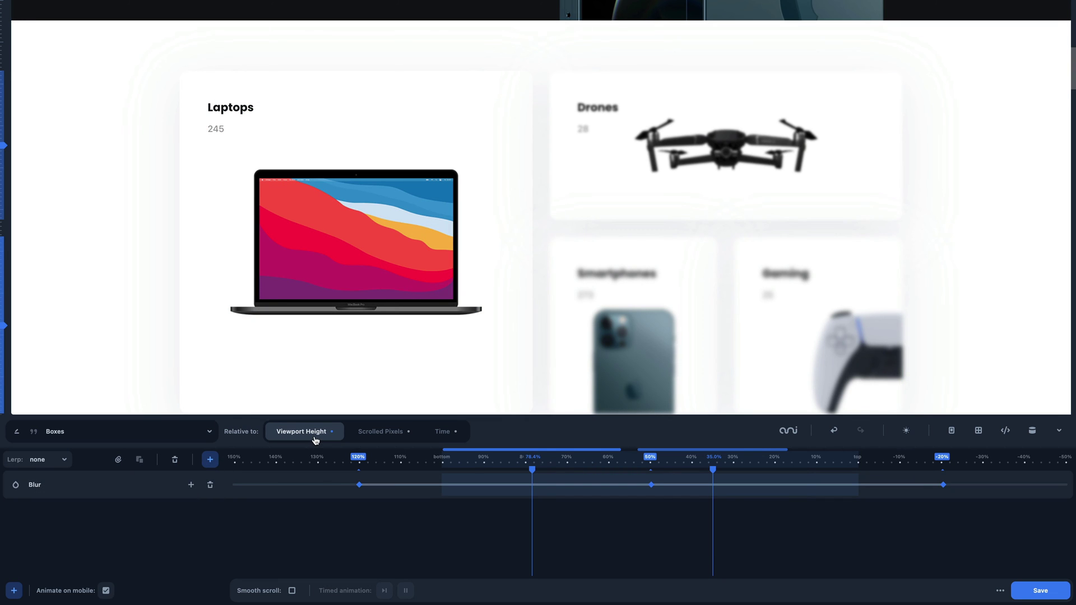
{"action": "left_click", "coordinate": [375, 439]}
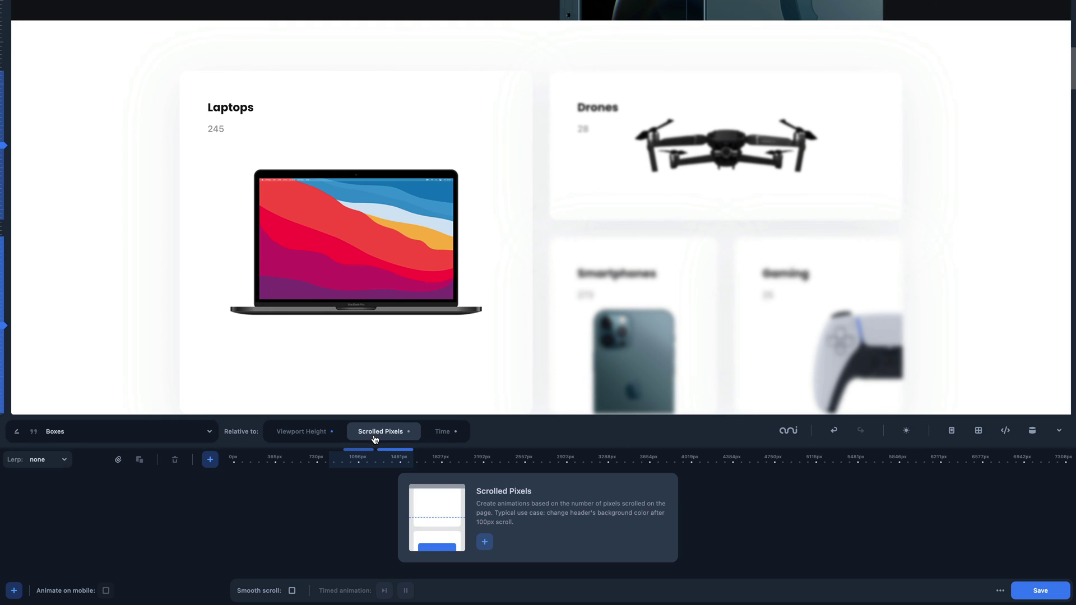
{"action": "left_click", "coordinate": [438, 438]}
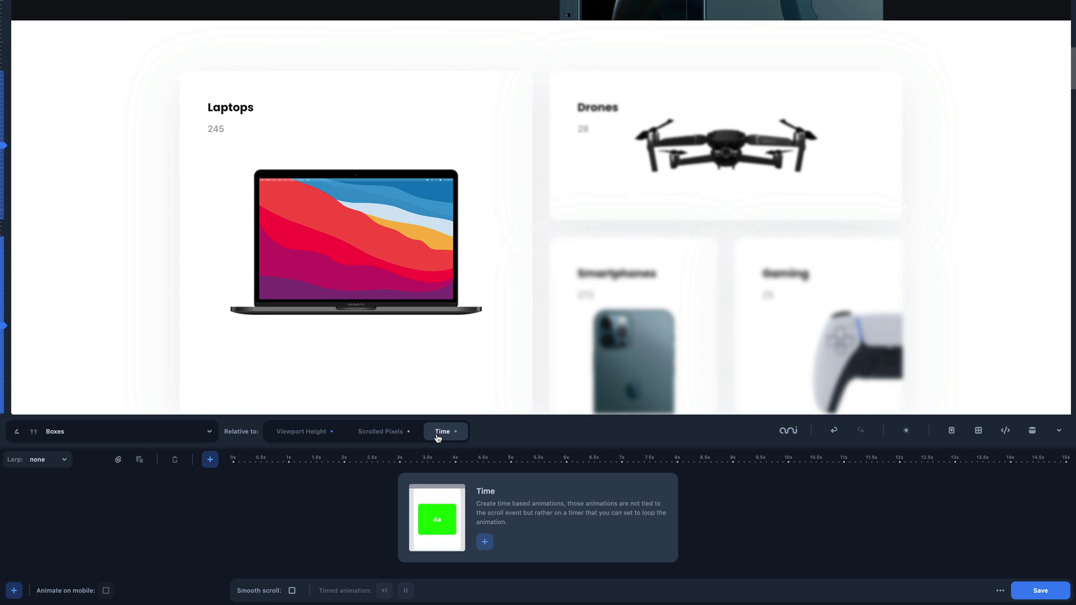
{"action": "left_click", "coordinate": [315, 434]}
{"action": "left_click", "coordinate": [569, 314]}
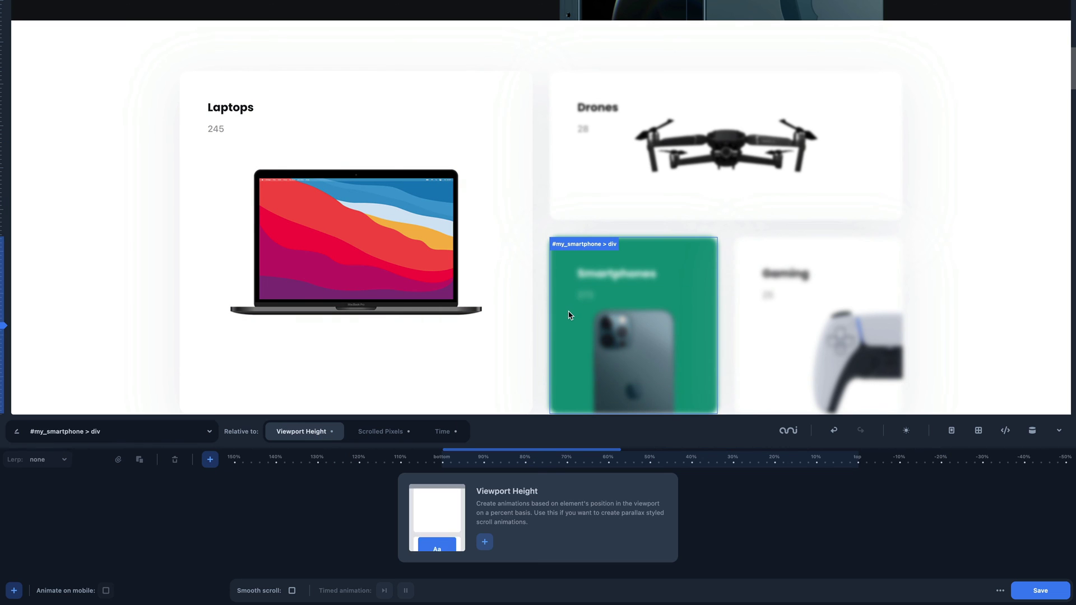
{"action": "left_click", "coordinate": [485, 541]}
{"action": "left_click", "coordinate": [510, 348]}
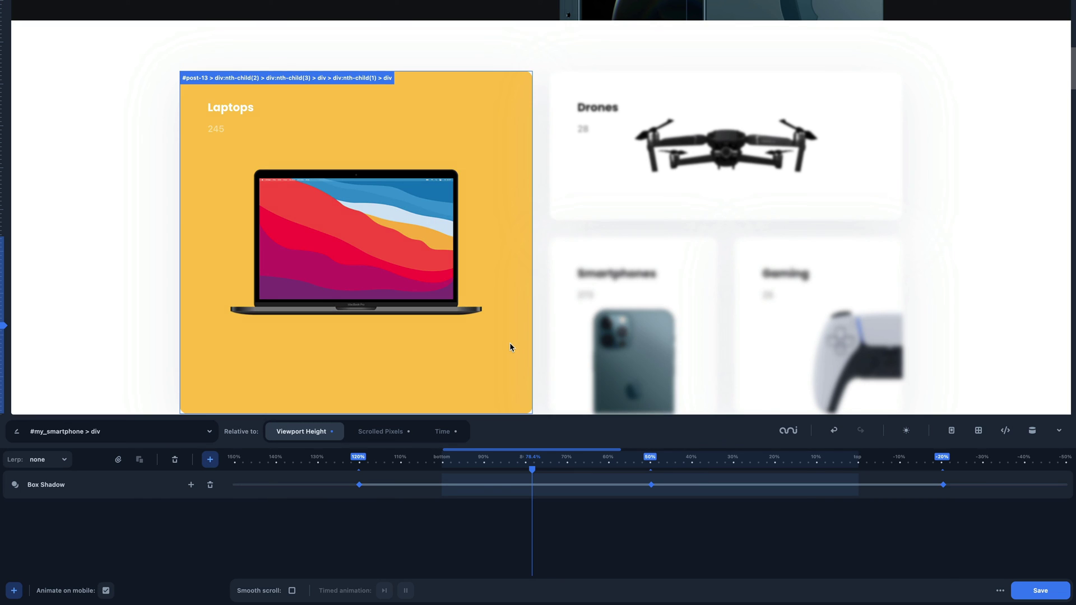
{"action": "left_click", "coordinate": [833, 431]}
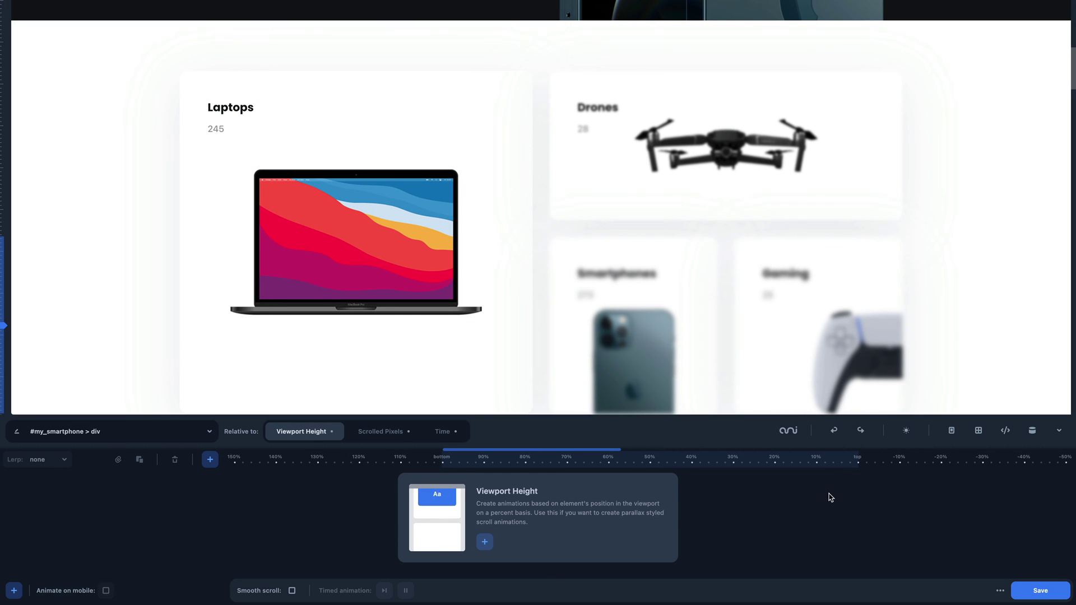
Try the light theme, preview the page in mobile layout, then return to desktop width
{"action": "left_click", "coordinate": [907, 431]}
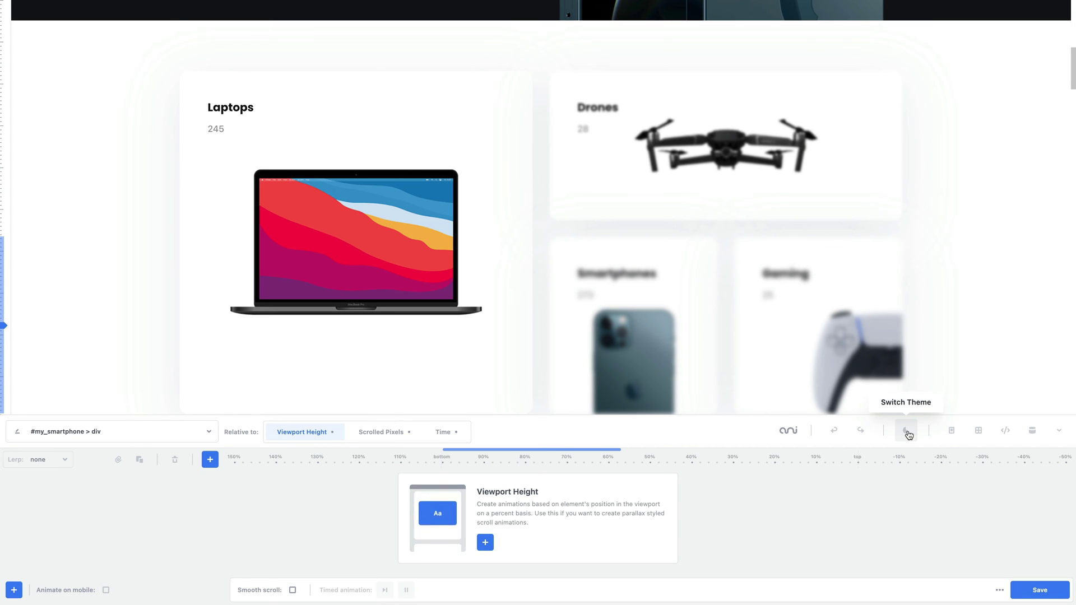
{"action": "left_click", "coordinate": [907, 431]}
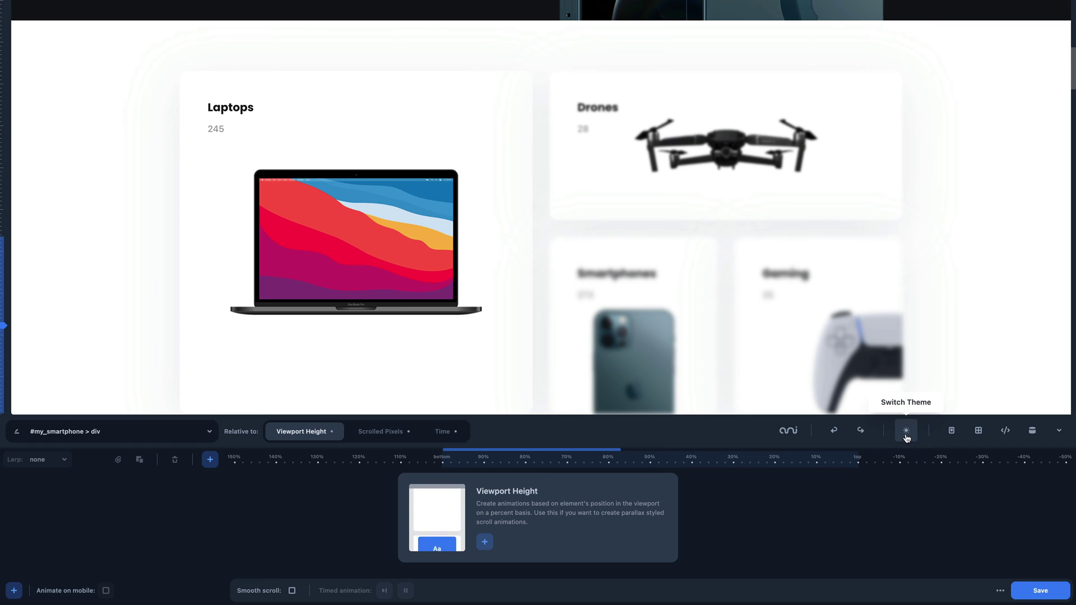
{"action": "left_click", "coordinate": [955, 433]}
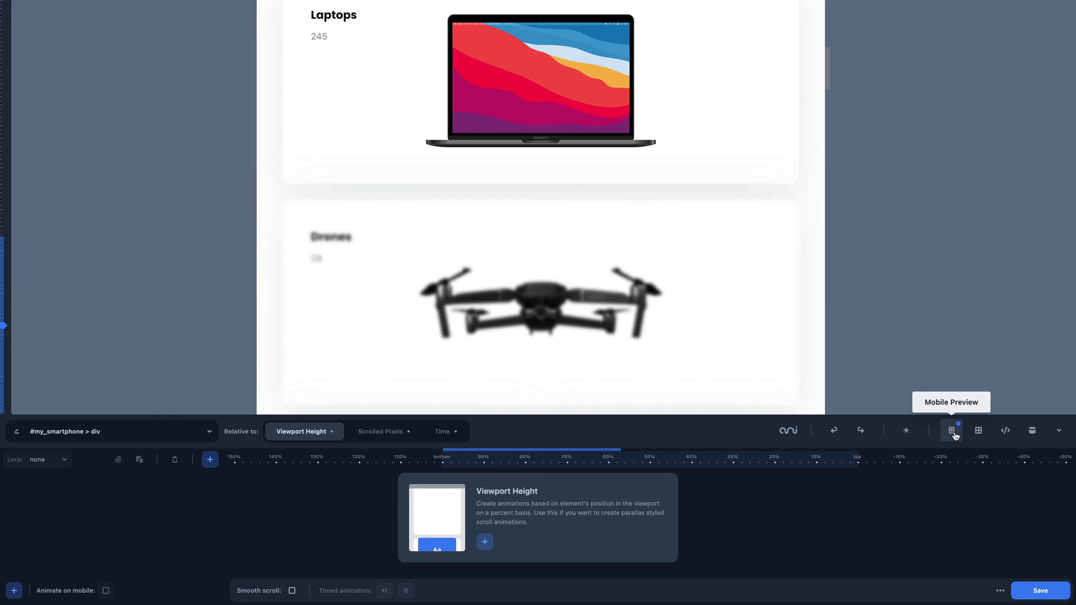
{"action": "scroll", "coordinate": [756, 362], "scroll_direction": "up", "scroll_amount": 6}
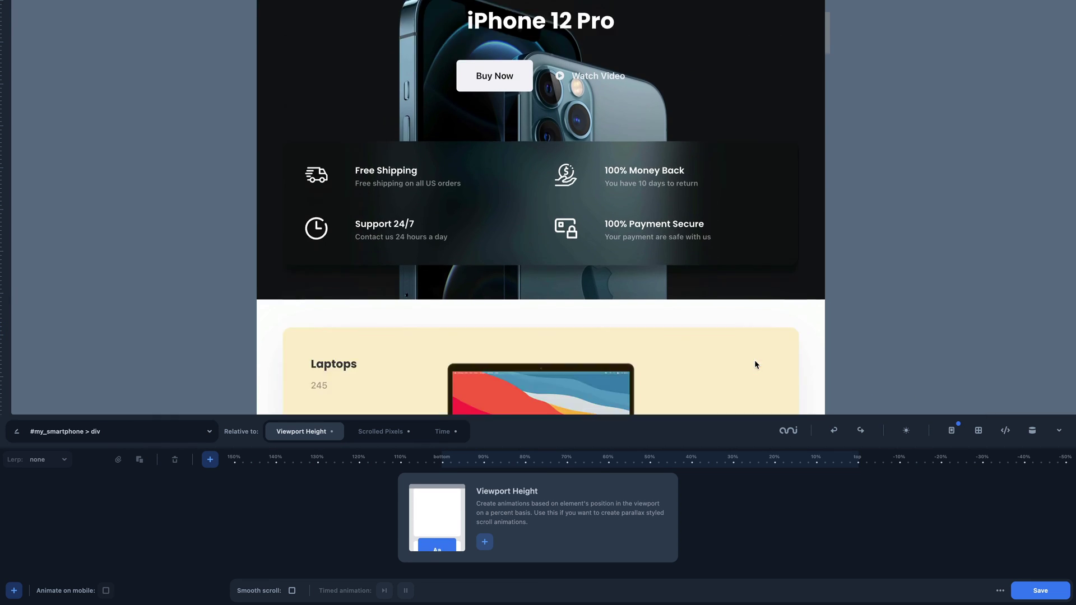
{"action": "scroll", "coordinate": [755, 362], "scroll_direction": "down", "scroll_amount": 10}
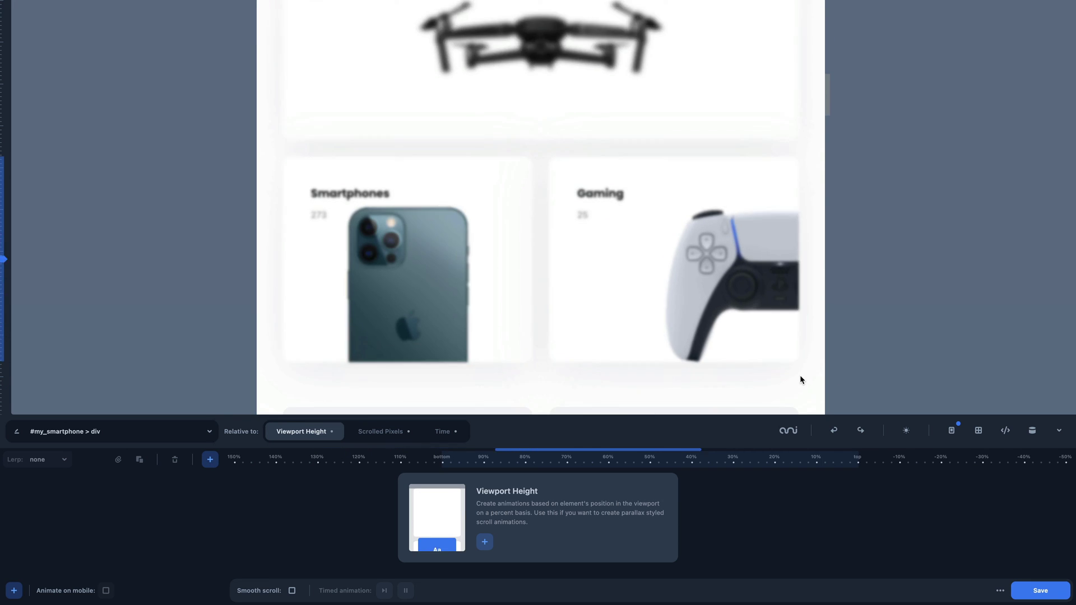
{"action": "scroll", "coordinate": [799, 375], "scroll_direction": "down", "scroll_amount": 3}
{"action": "scroll", "coordinate": [799, 375], "scroll_direction": "up", "scroll_amount": 4}
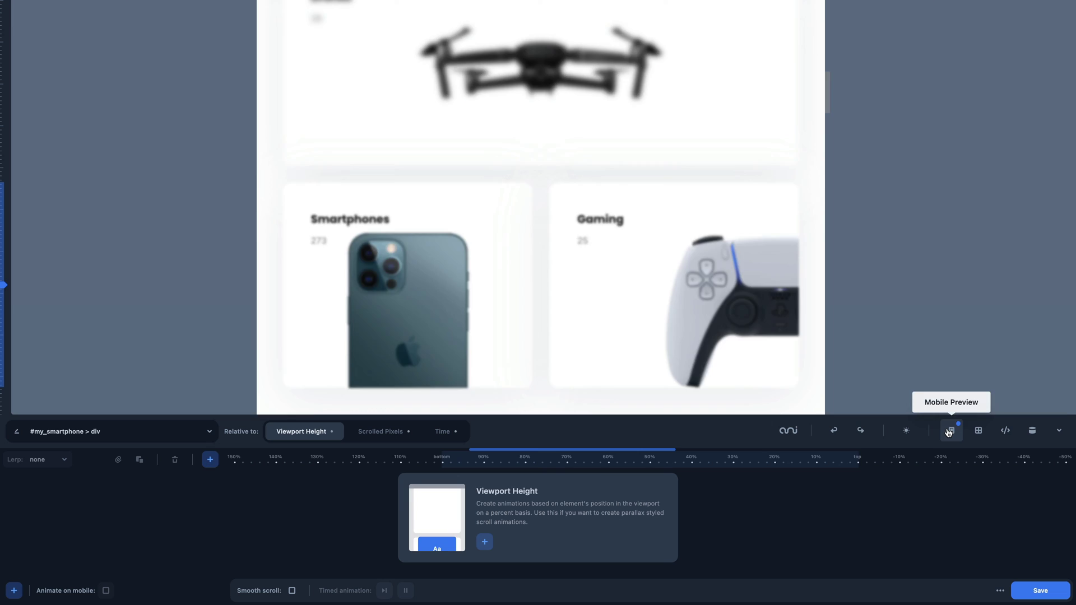
{"action": "left_click", "coordinate": [949, 432]}
{"action": "scroll", "coordinate": [492, 297], "scroll_direction": "up", "scroll_amount": 3}
Load the Boxes animation, check the Scrolled Pixels and Time tabs, then return to Viewport Height
{"action": "left_click", "coordinate": [128, 433]}
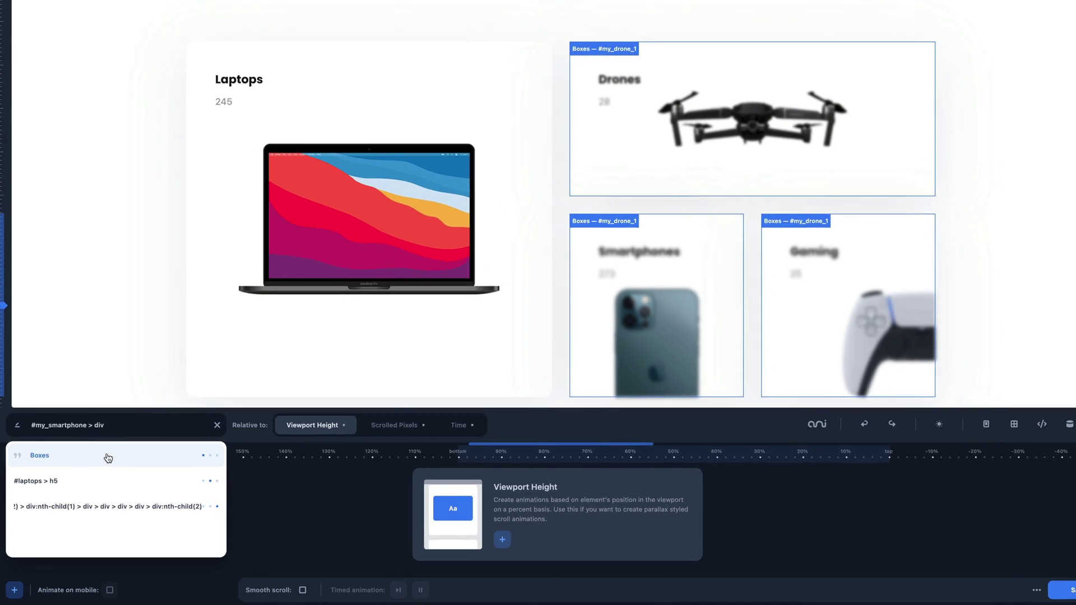
{"action": "left_click", "coordinate": [109, 457]}
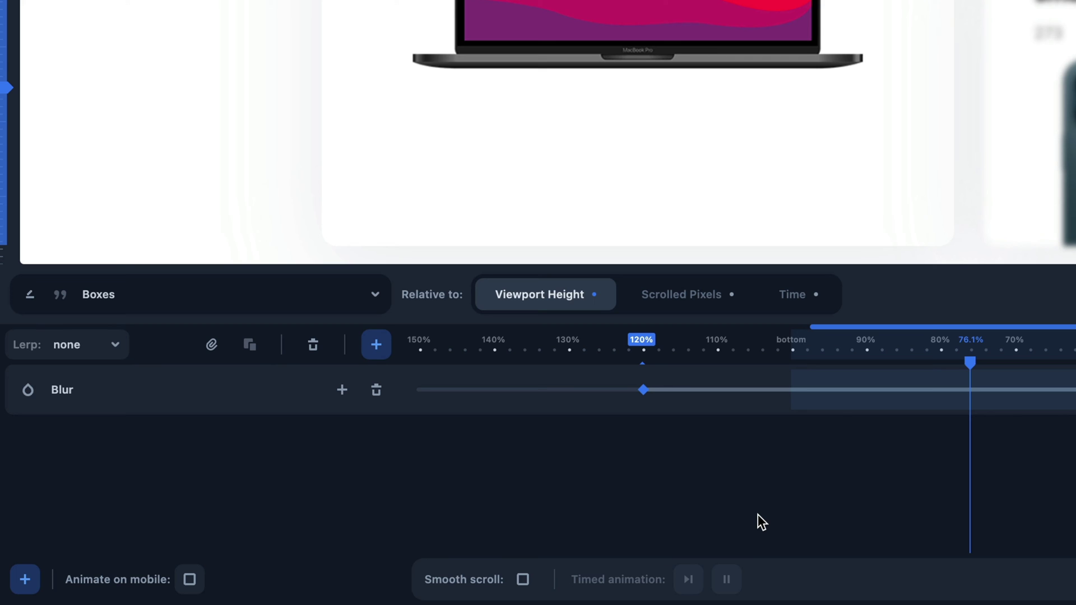
{"action": "left_click", "coordinate": [698, 305]}
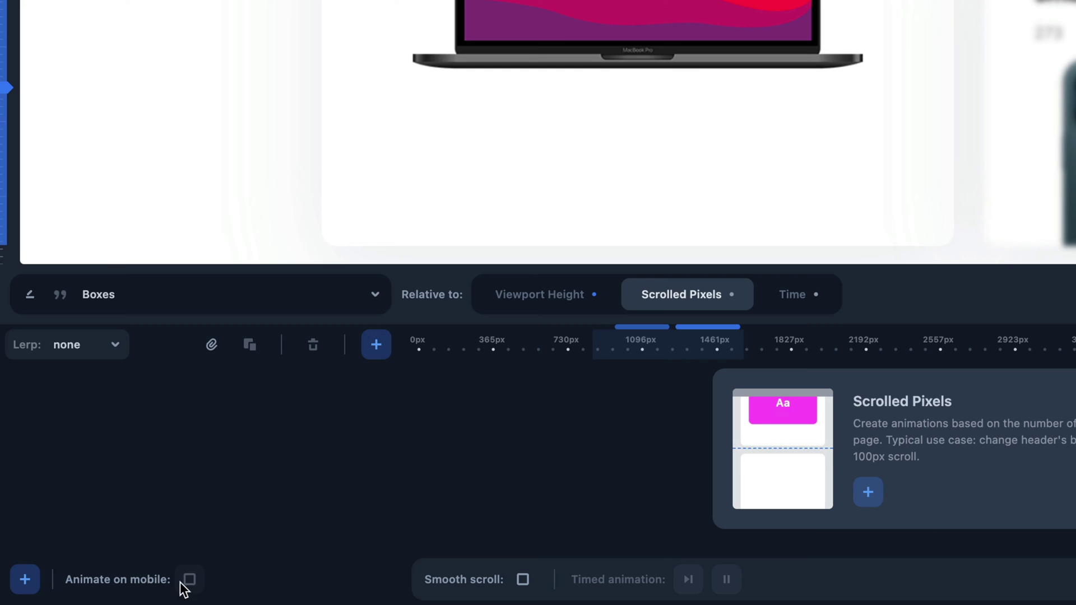
{"action": "left_click", "coordinate": [789, 298]}
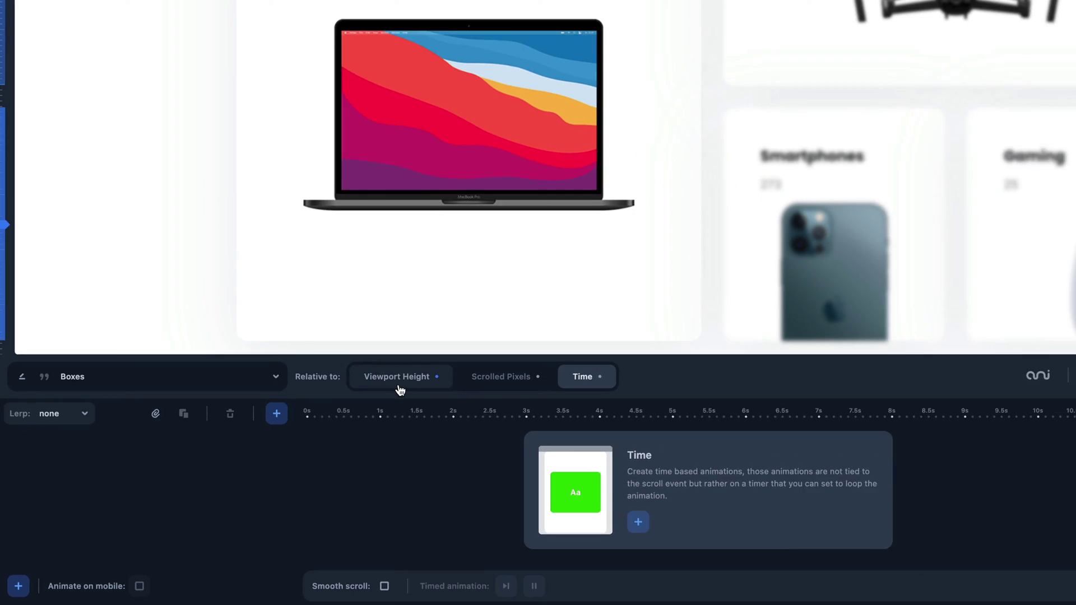
{"action": "left_click", "coordinate": [537, 306]}
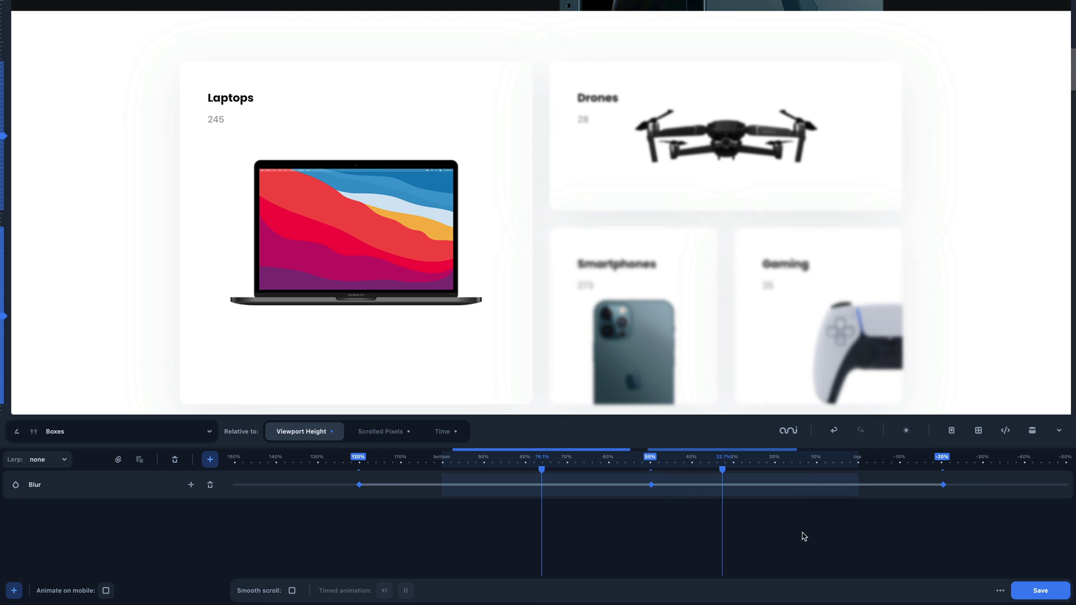
Turn on the grid overlay and scroll the preview to watch the blur trigger markers
{"action": "left_click", "coordinate": [978, 433]}
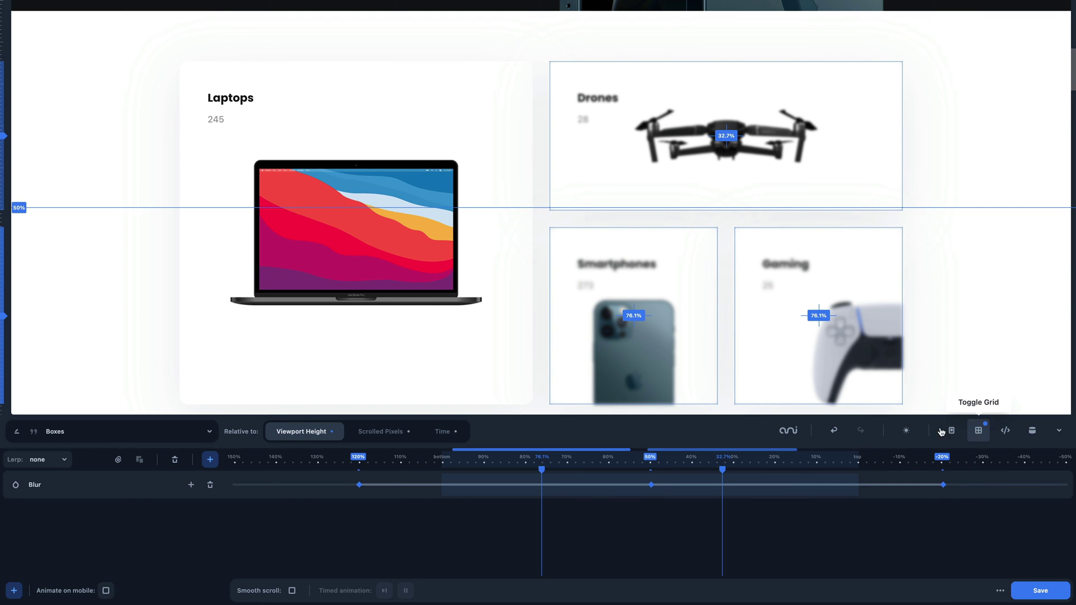
{"action": "scroll", "coordinate": [1013, 385], "scroll_direction": "up", "scroll_amount": 2}
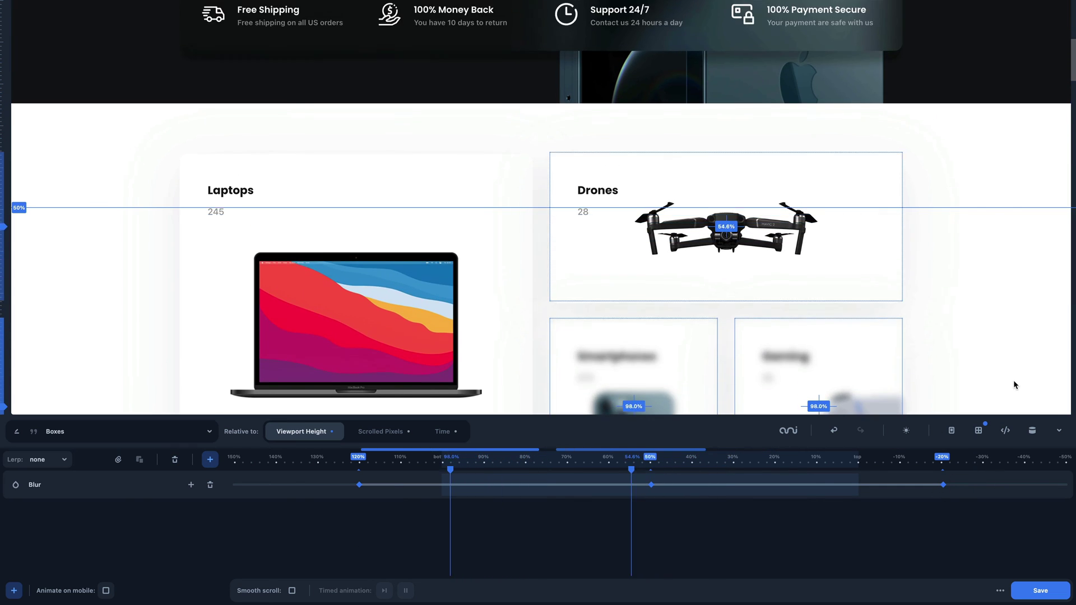
{"action": "scroll", "coordinate": [1013, 385], "scroll_direction": "down", "scroll_amount": 4}
{"action": "scroll", "coordinate": [1014, 385], "scroll_direction": "down", "scroll_amount": 3}
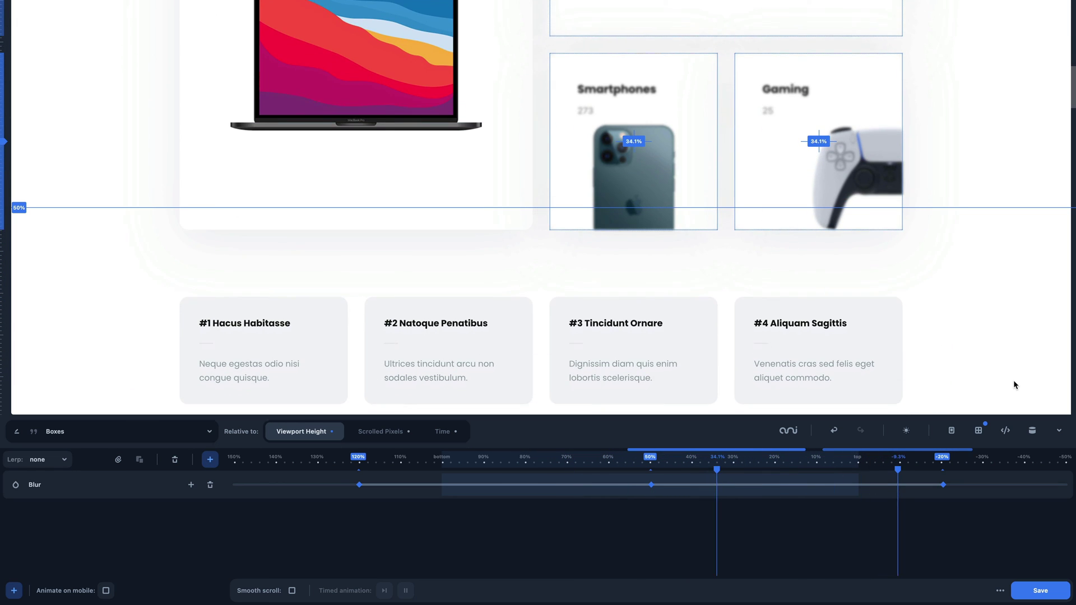
{"action": "scroll", "coordinate": [1013, 385], "scroll_direction": "up", "scroll_amount": 2}
{"action": "scroll", "coordinate": [1014, 385], "scroll_direction": "up", "scroll_amount": 2}
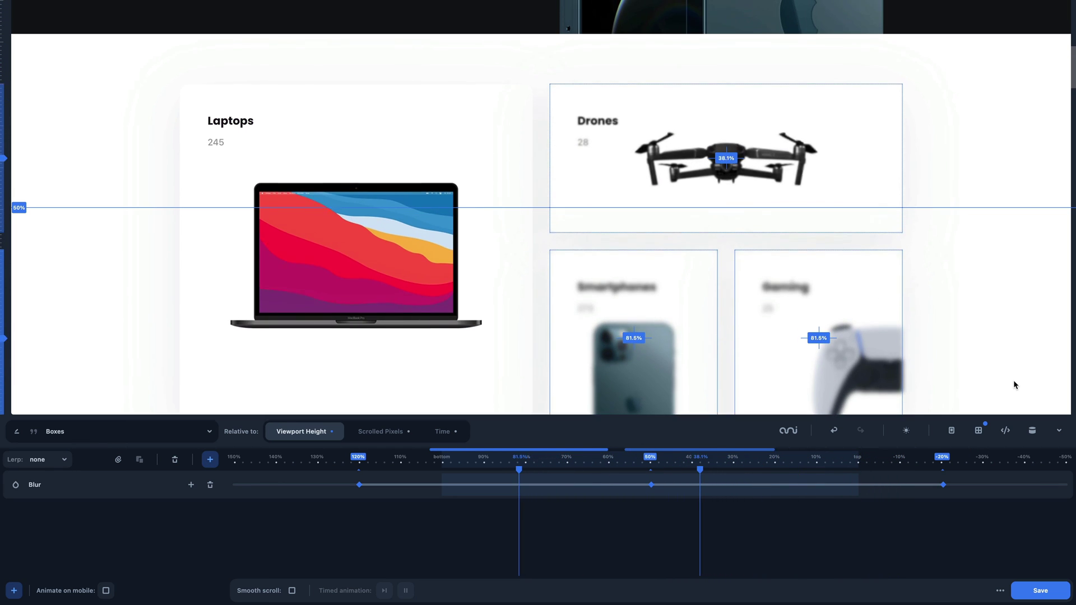
{"action": "scroll", "coordinate": [1013, 385], "scroll_direction": "down", "scroll_amount": 1}
{"action": "scroll", "coordinate": [1013, 385], "scroll_direction": "up", "scroll_amount": 1}
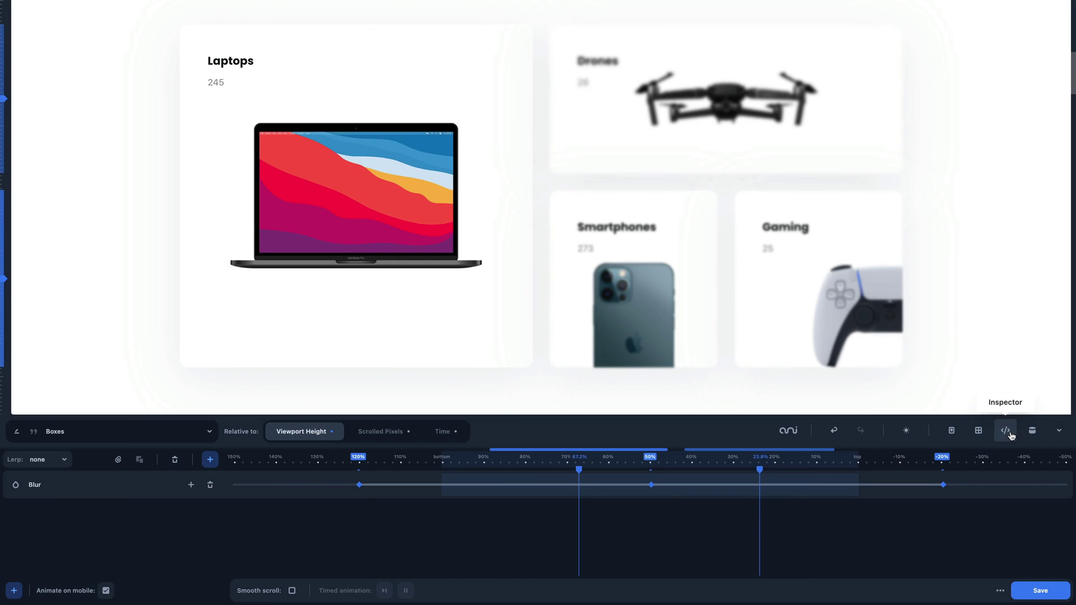
{"action": "left_click", "coordinate": [1005, 430]}
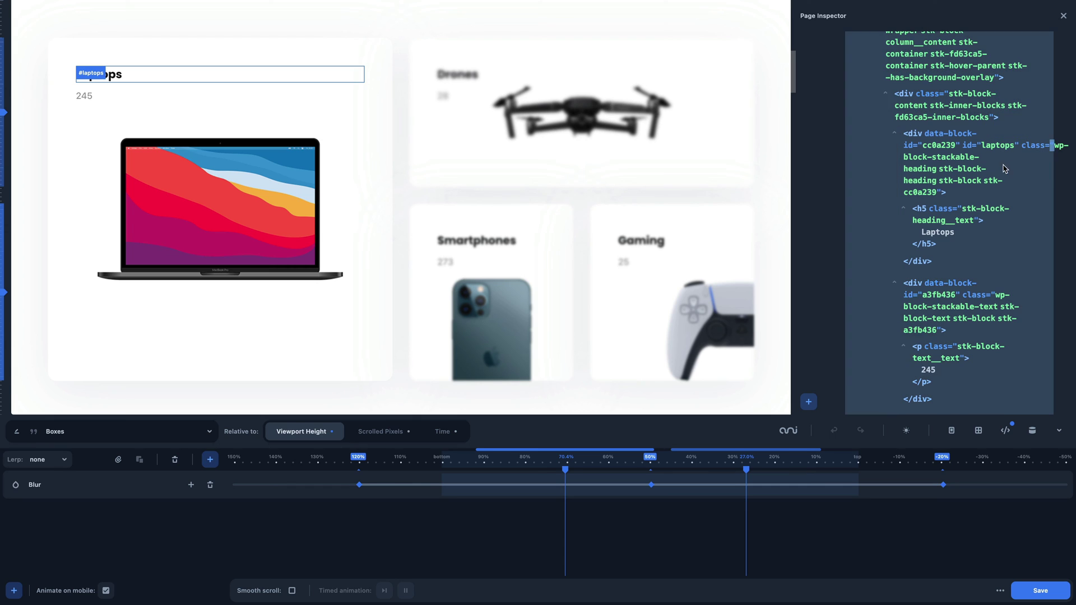
{"action": "left_click_drag", "start_coordinate": [1054, 143], "coordinate": [938, 188]}
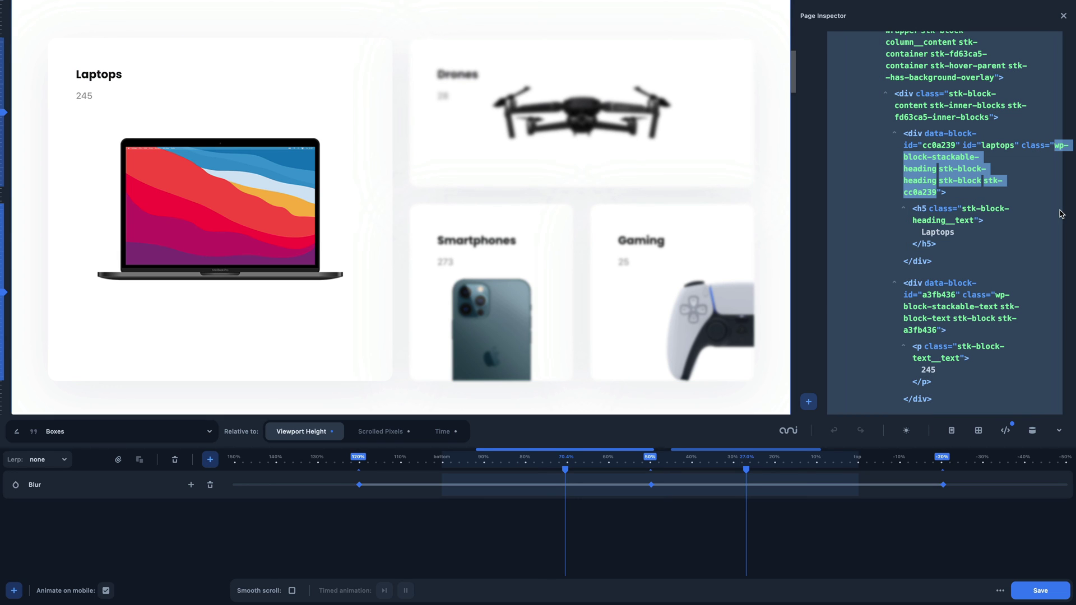
{"action": "left_click", "coordinate": [1005, 430]}
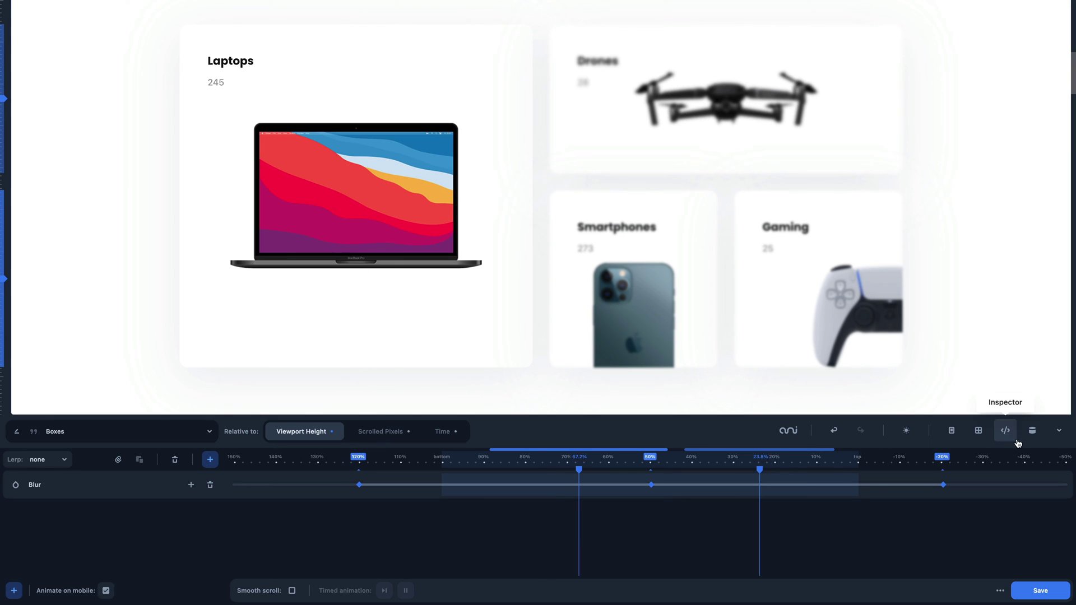
{"action": "left_click", "coordinate": [1033, 432]}
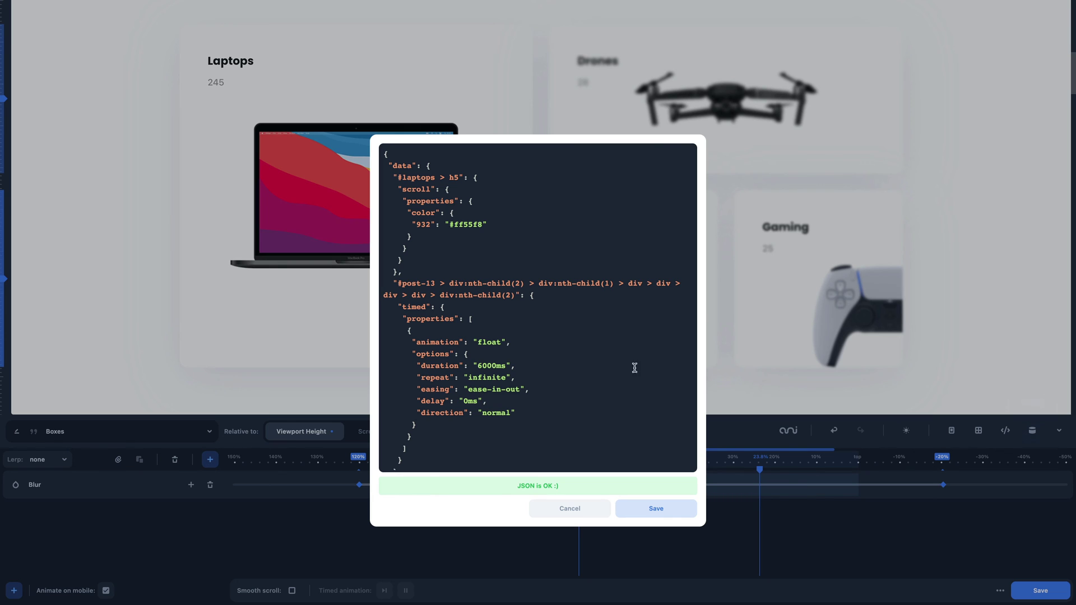
{"action": "scroll", "coordinate": [408, 206], "scroll_direction": "down", "scroll_amount": 15}
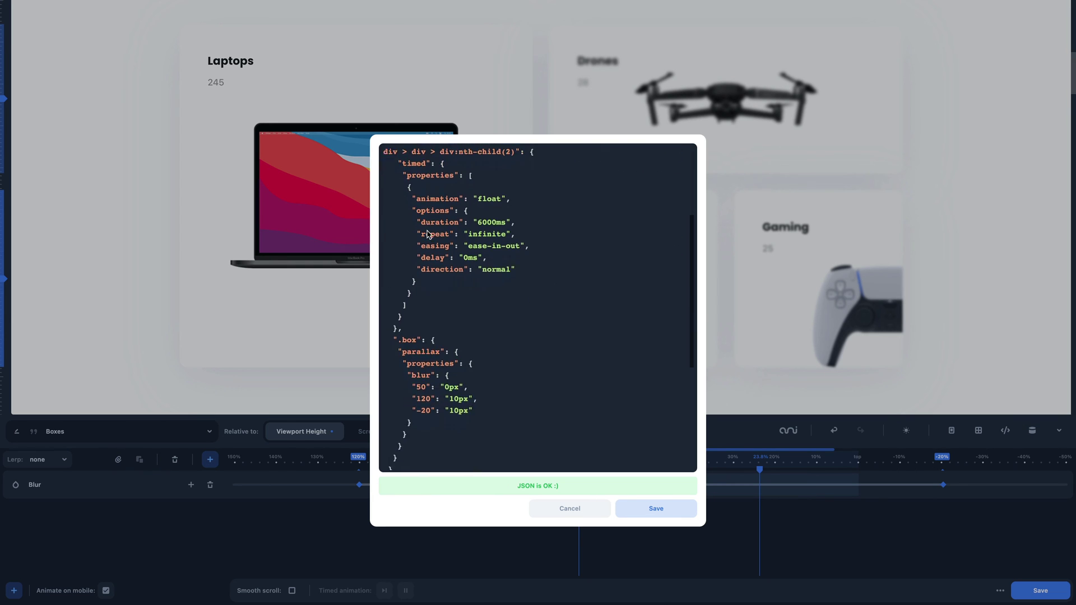
{"action": "left_click", "coordinate": [569, 508]}
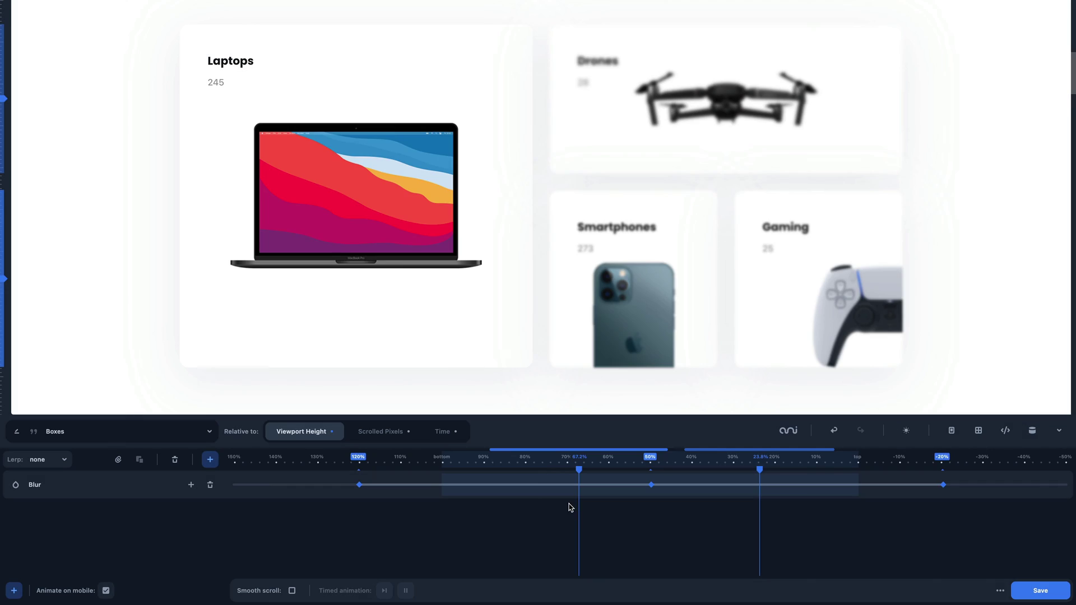
{"action": "left_click", "coordinate": [1058, 432]}
{"action": "scroll", "coordinate": [961, 469], "scroll_direction": "up", "scroll_amount": 8}
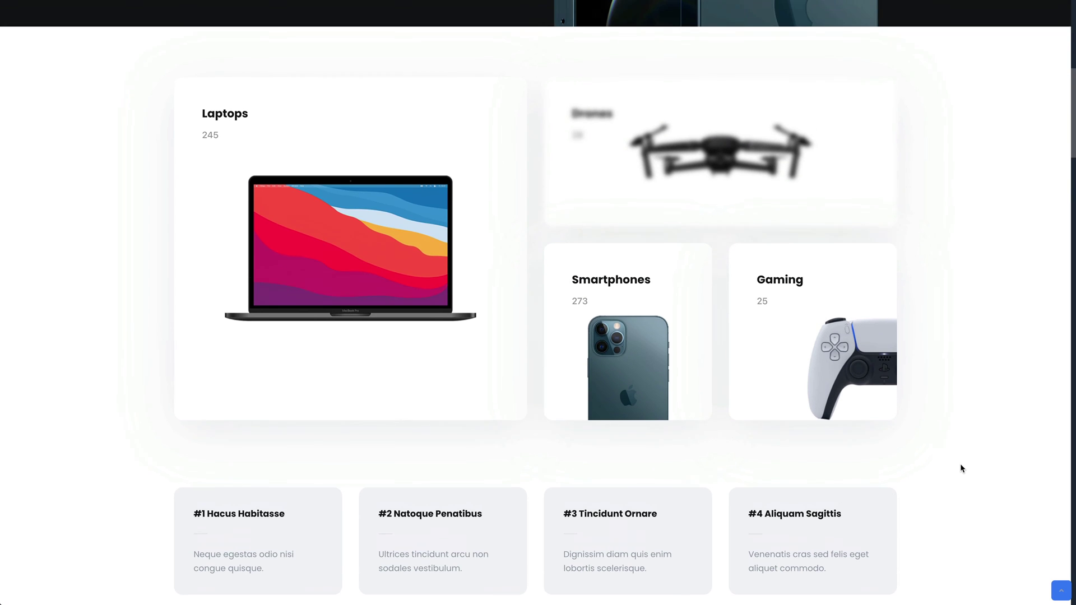
{"action": "scroll", "coordinate": [962, 469], "scroll_direction": "down", "scroll_amount": 10}
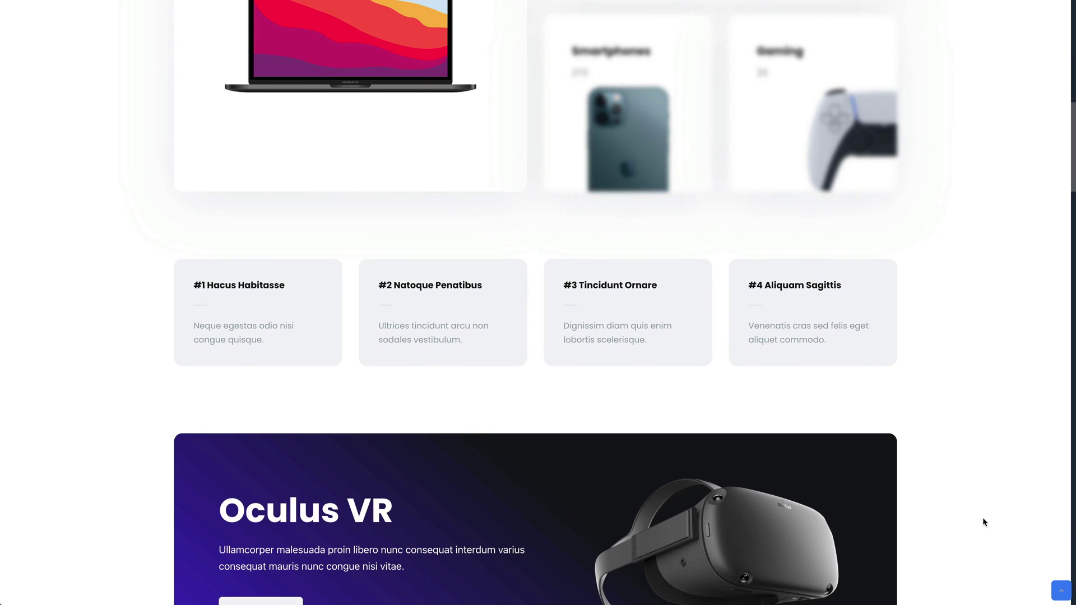
{"action": "left_click", "coordinate": [1060, 591]}
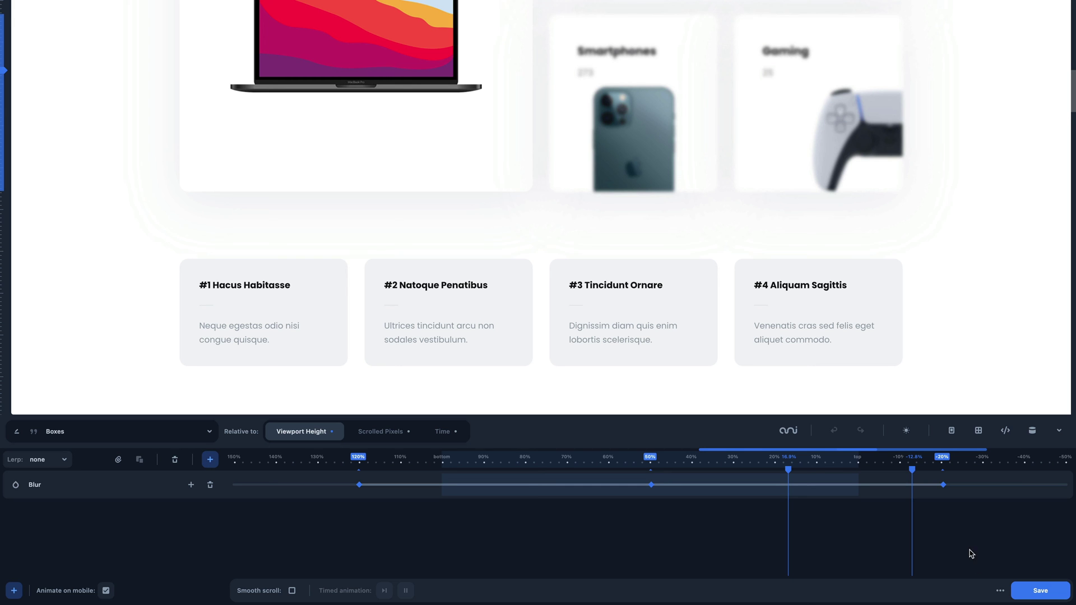
{"action": "left_click", "coordinate": [1002, 592]}
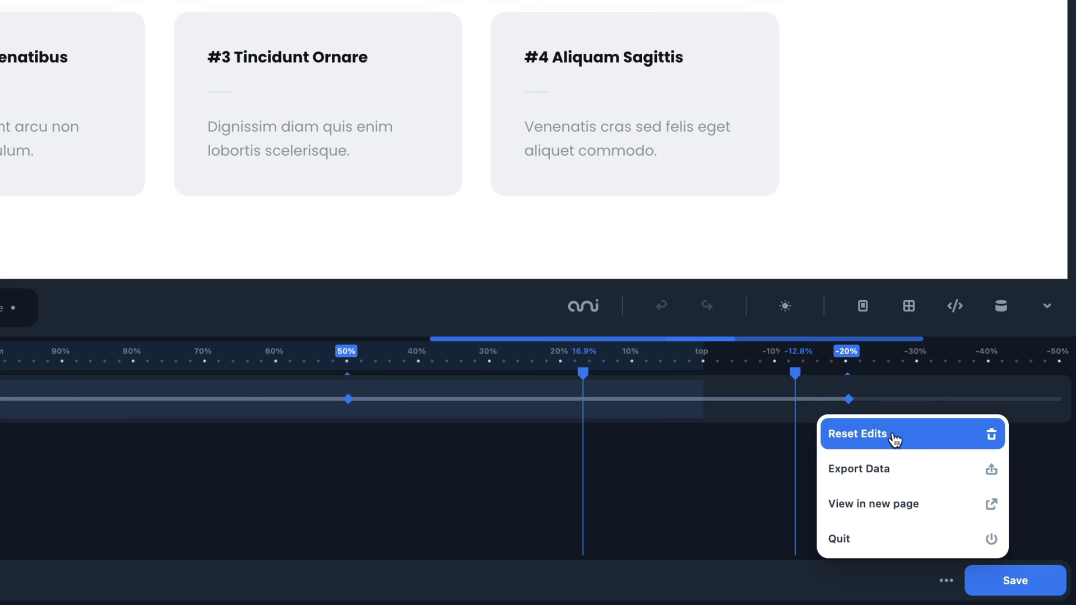
Close the extra options menu and request clearing all parallax edits
{"action": "left_click", "coordinate": [504, 459]}
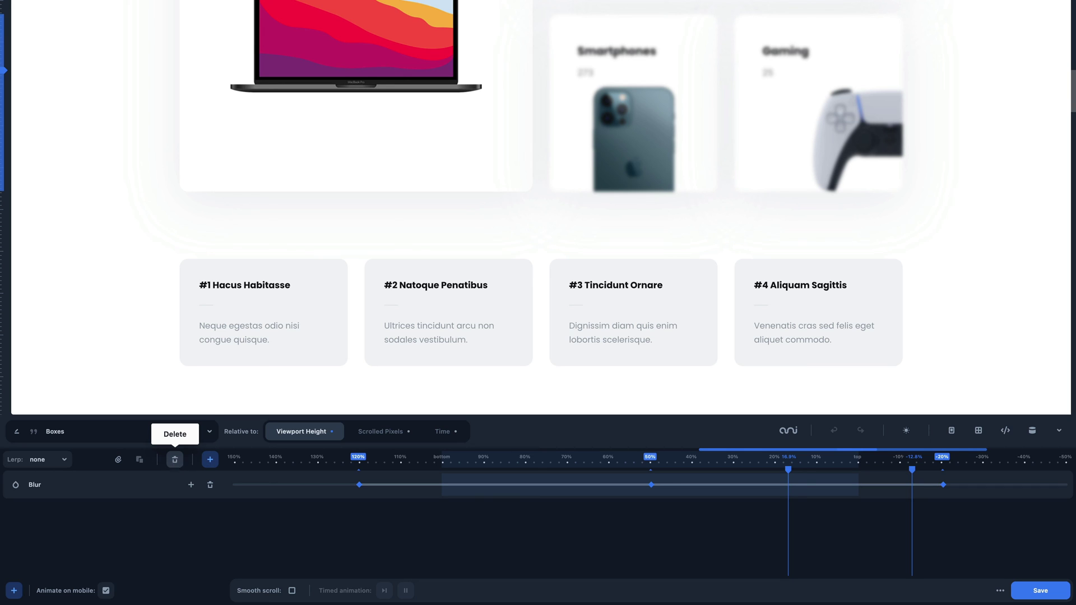
{"action": "left_click", "coordinate": [175, 460]}
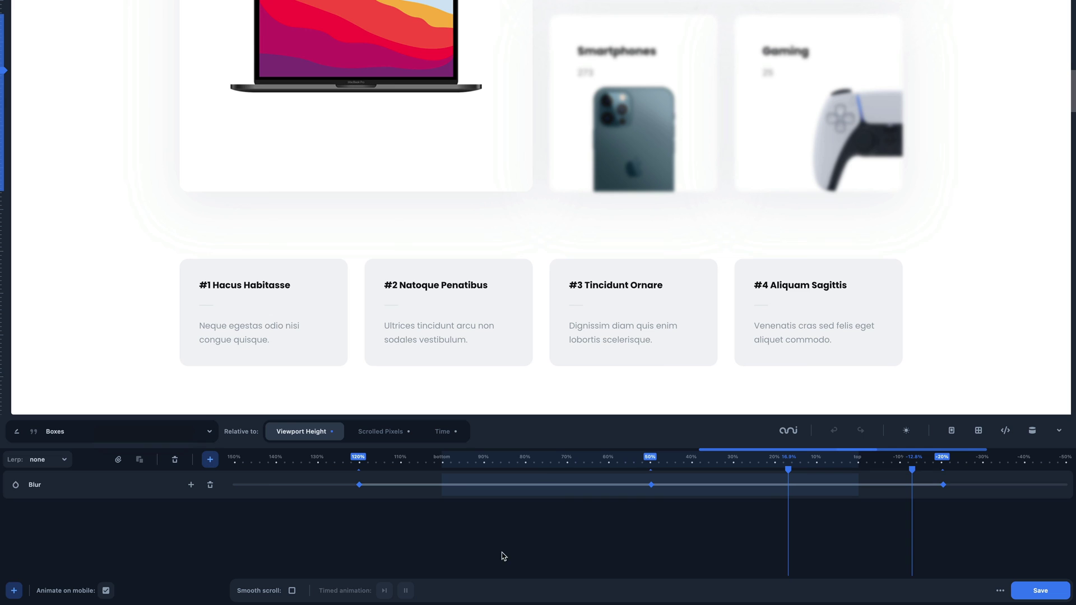
Export the animation data as JSON, scroll through it, and cancel the modal
{"action": "left_click", "coordinate": [999, 591]}
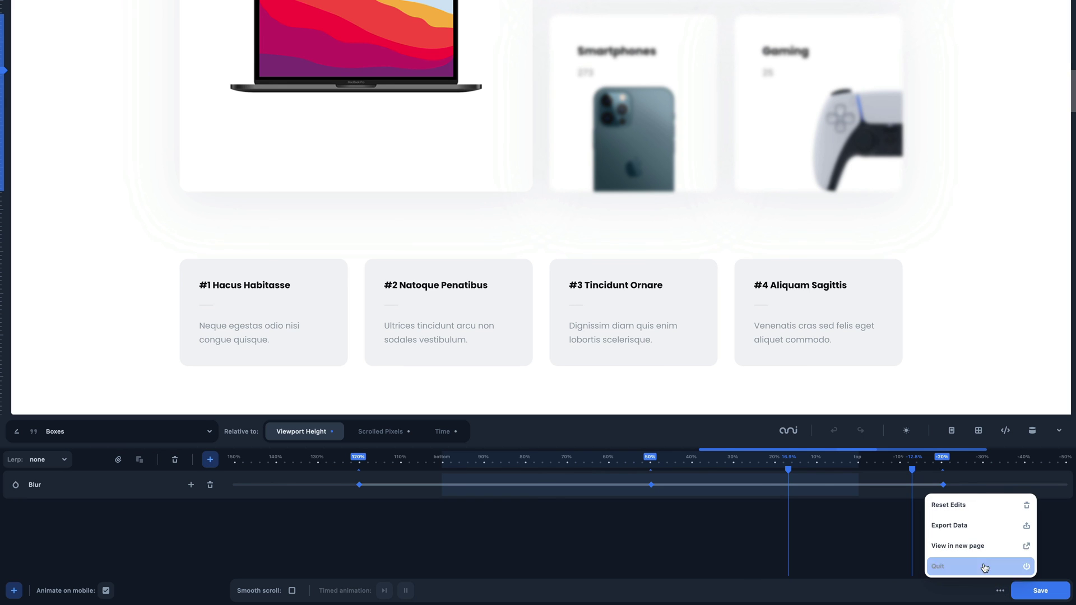
{"action": "left_click", "coordinate": [966, 527]}
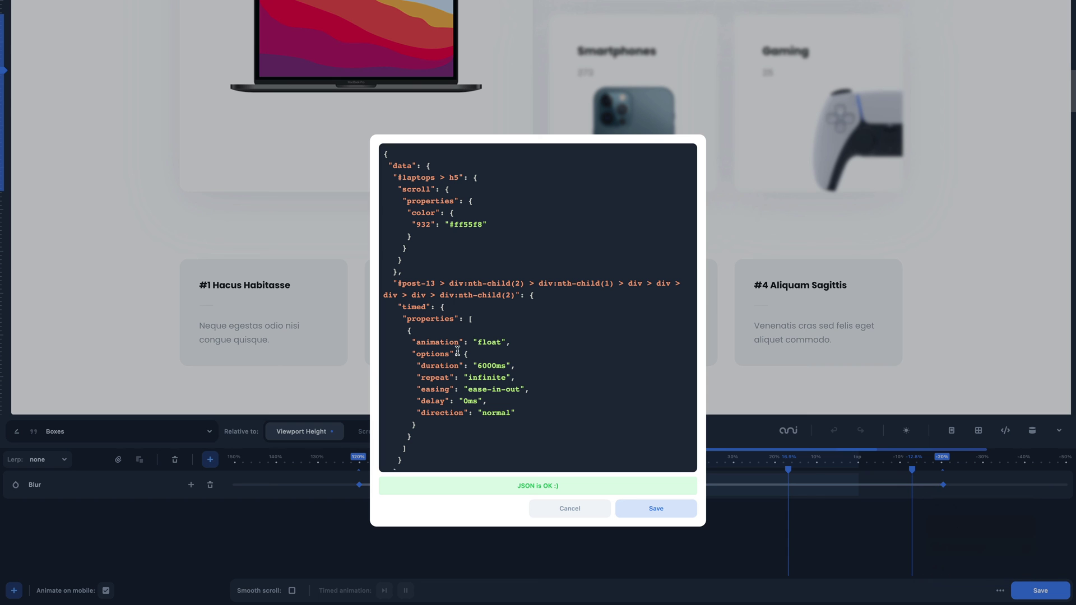
{"action": "scroll", "coordinate": [455, 357], "scroll_direction": "down", "scroll_amount": 8}
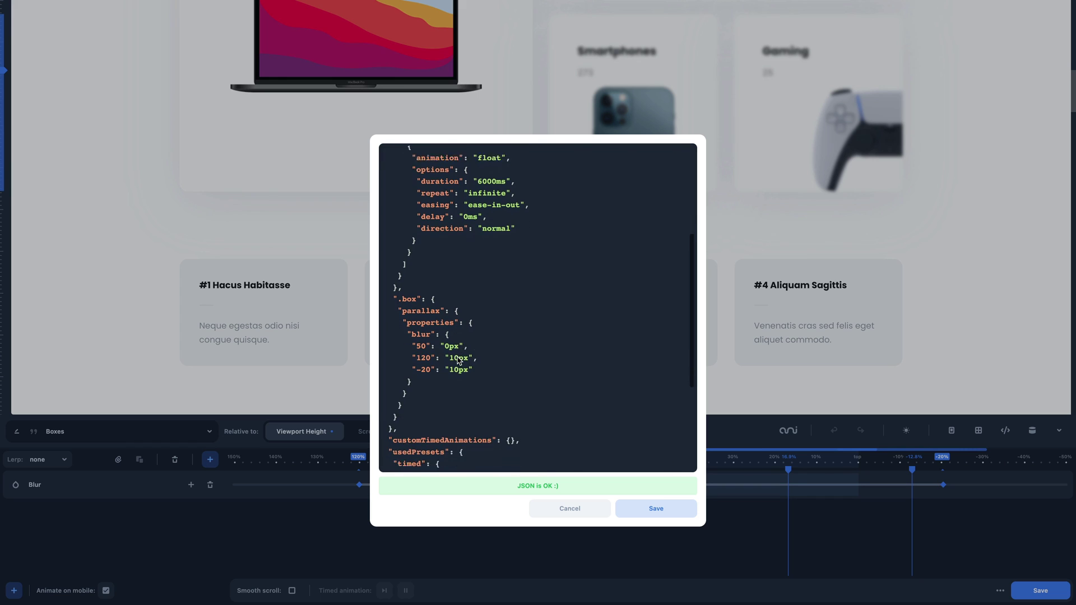
{"action": "scroll", "coordinate": [459, 359], "scroll_direction": "down", "scroll_amount": 3}
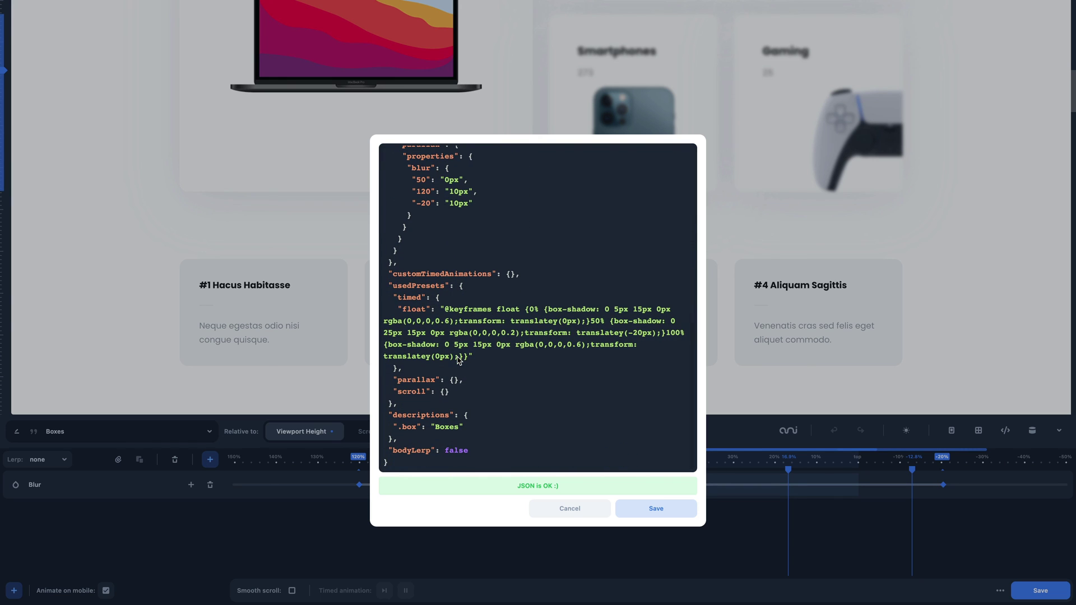
{"action": "scroll", "coordinate": [455, 366], "scroll_direction": "up", "scroll_amount": 11}
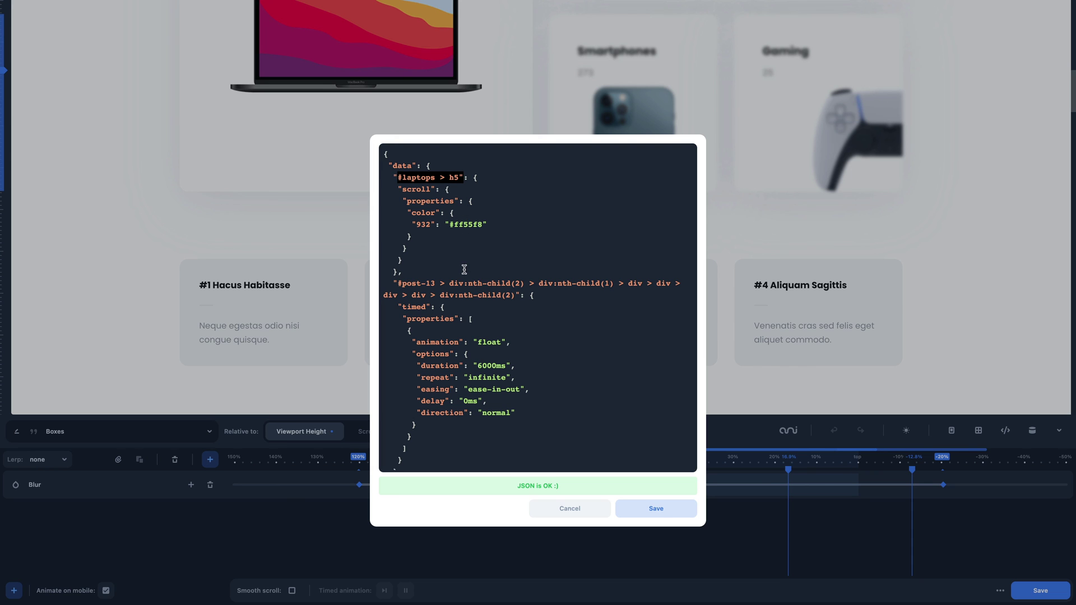
{"action": "left_click", "coordinate": [588, 511]}
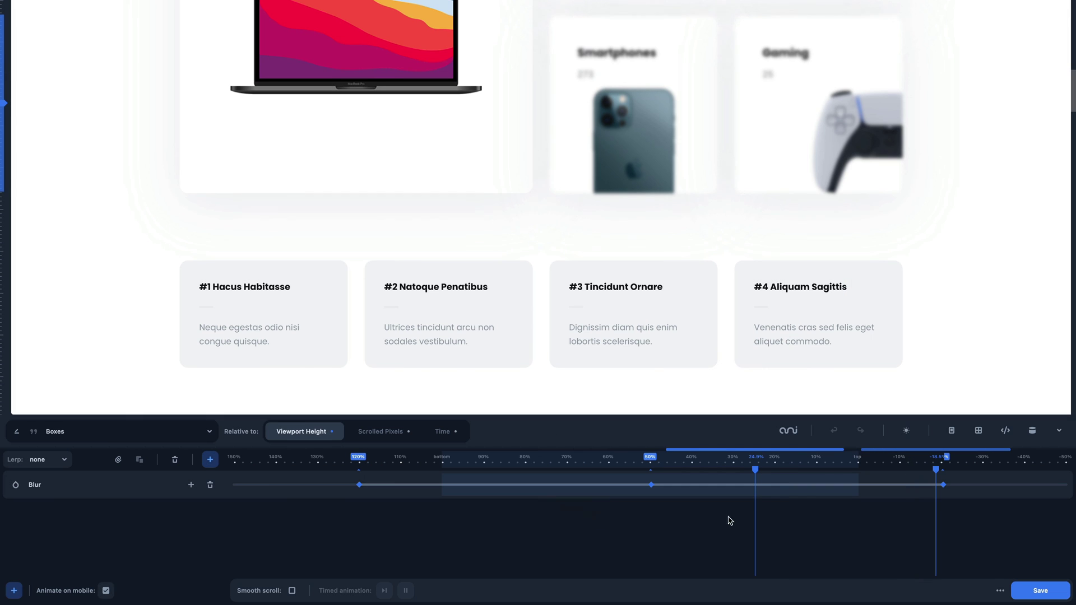
Enable Smooth scroll and scroll down through the banner and product listings to test it
{"action": "left_click", "coordinate": [1000, 591]}
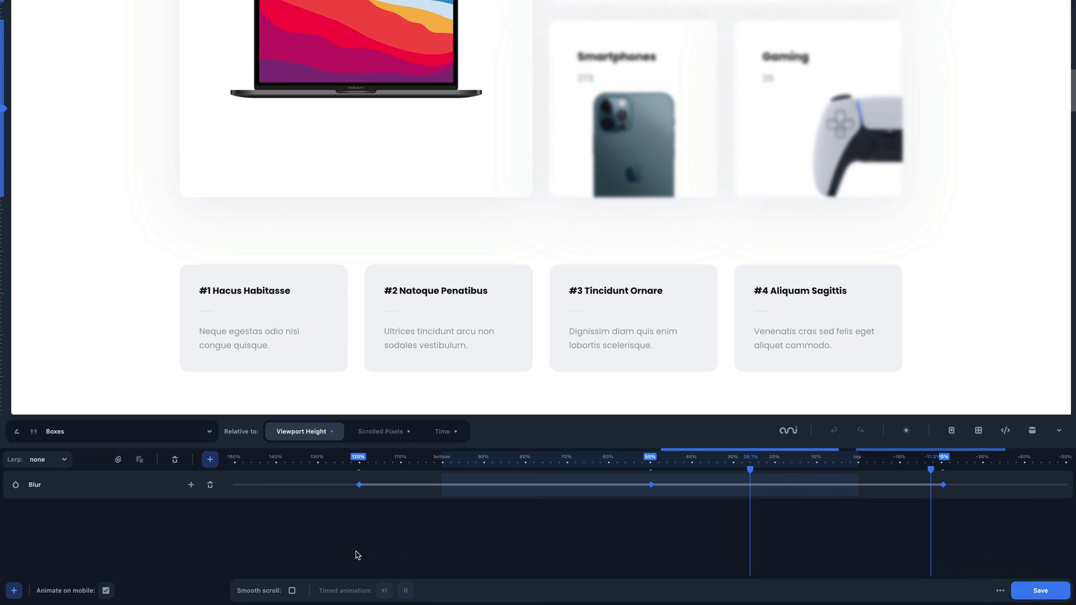
{"action": "left_click", "coordinate": [292, 591]}
{"action": "scroll", "coordinate": [483, 304], "scroll_direction": "down", "scroll_amount": 5}
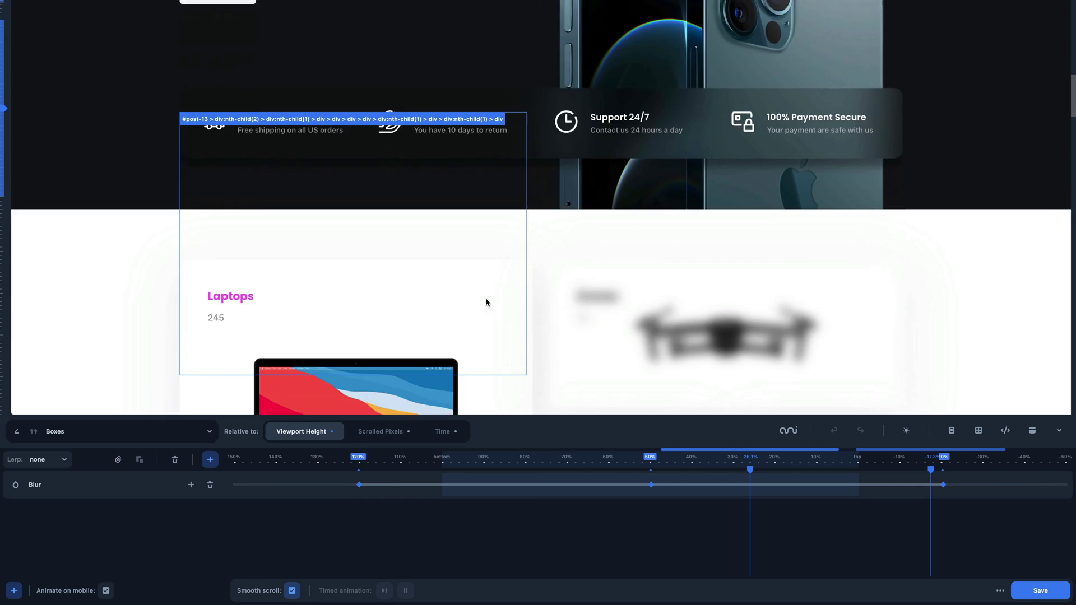
{"action": "scroll", "coordinate": [486, 299], "scroll_direction": "down", "scroll_amount": 10}
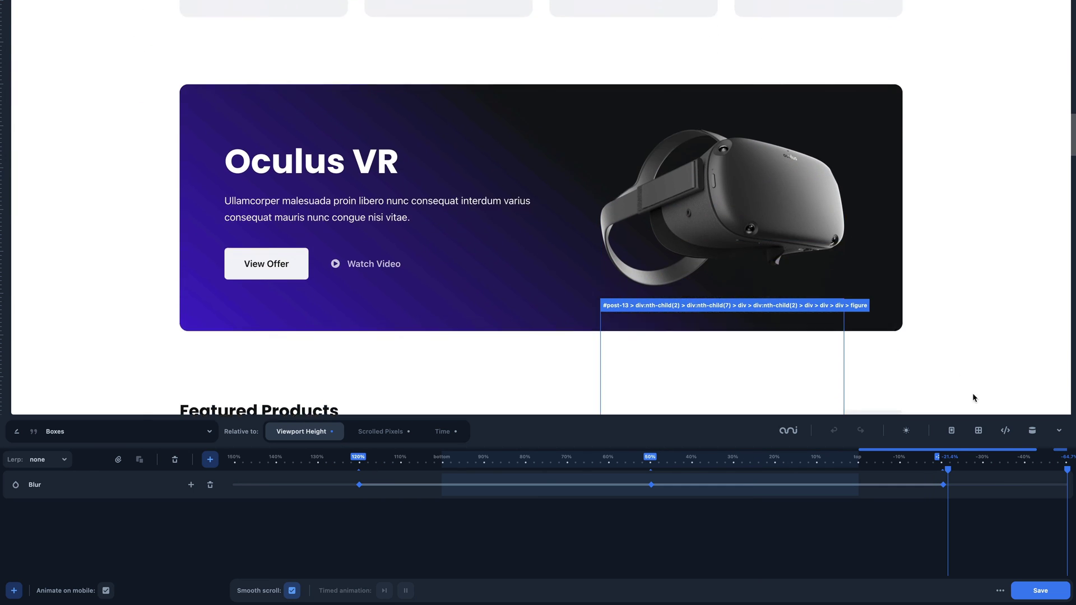
{"action": "scroll", "coordinate": [989, 356], "scroll_direction": "down", "scroll_amount": 8}
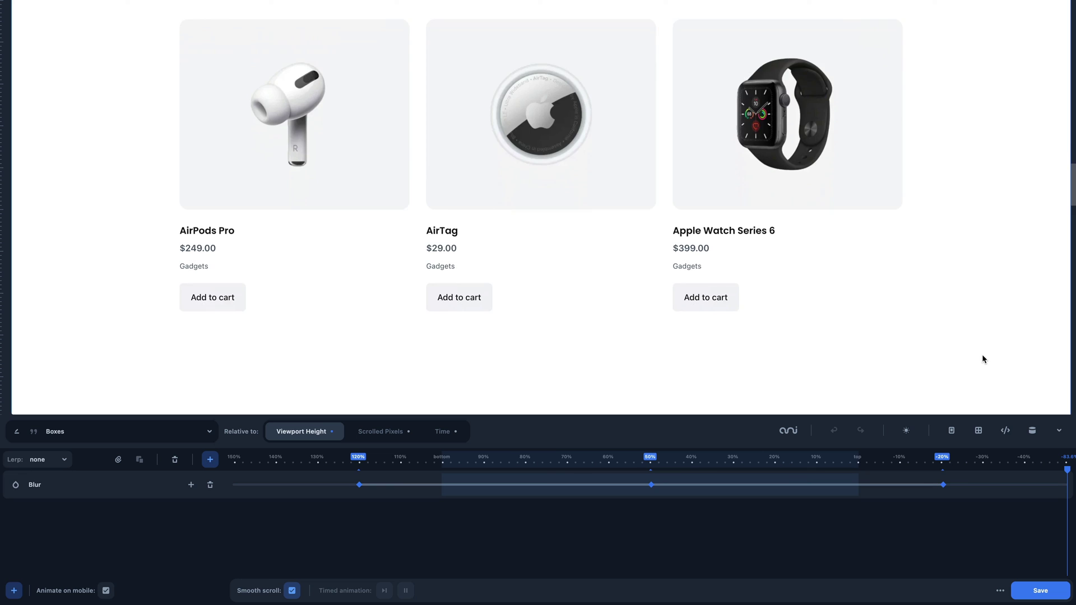
{"action": "scroll", "coordinate": [982, 358], "scroll_direction": "down", "scroll_amount": 5}
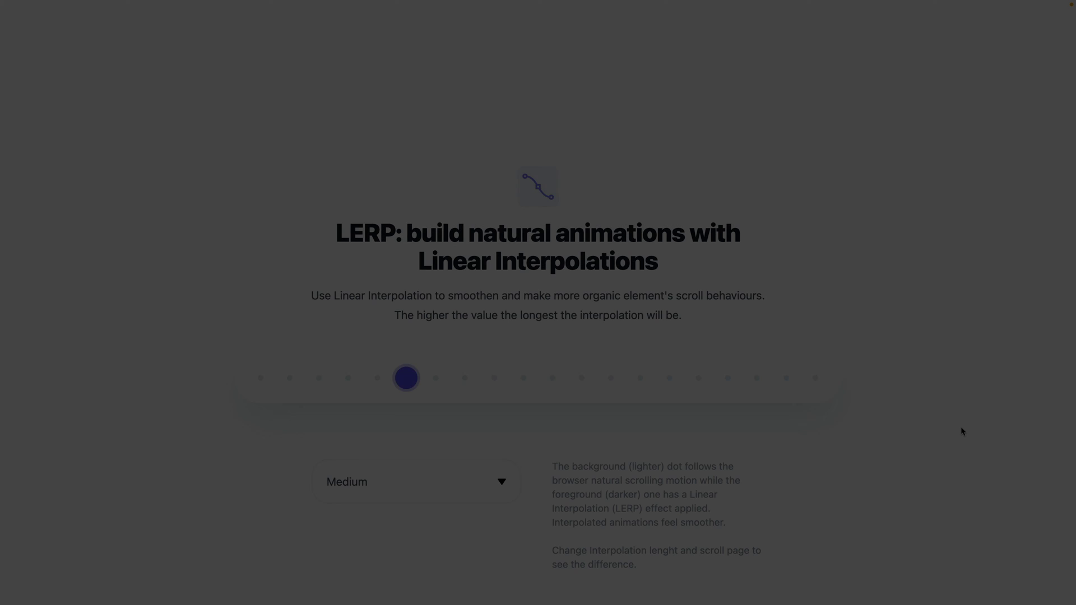
{"action": "scroll", "coordinate": [961, 431], "scroll_direction": "down", "scroll_amount": 2}
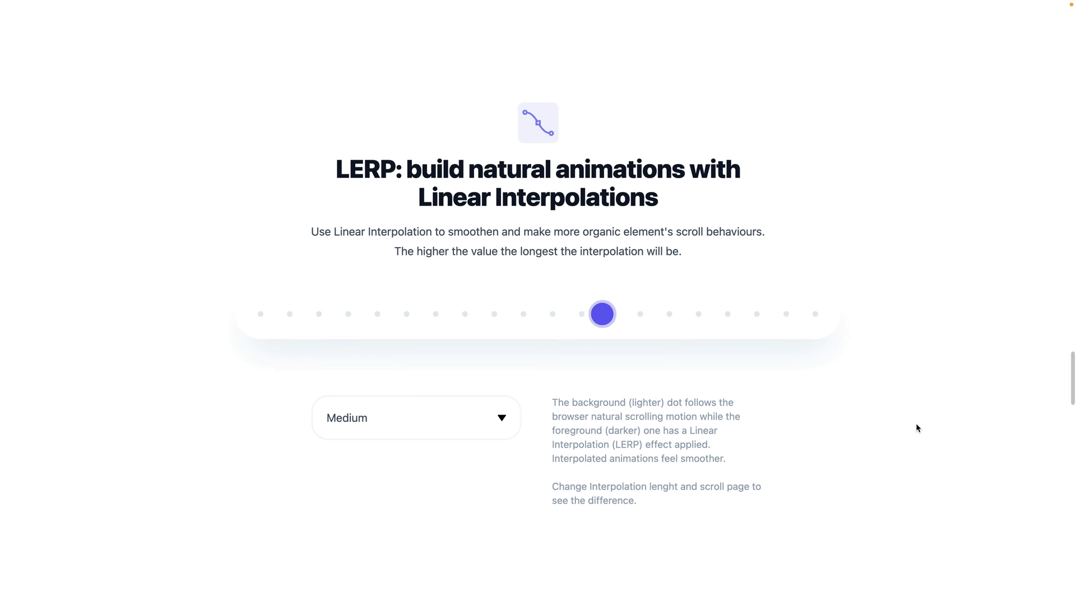
{"action": "scroll", "coordinate": [503, 339], "scroll_direction": "down", "scroll_amount": 1}
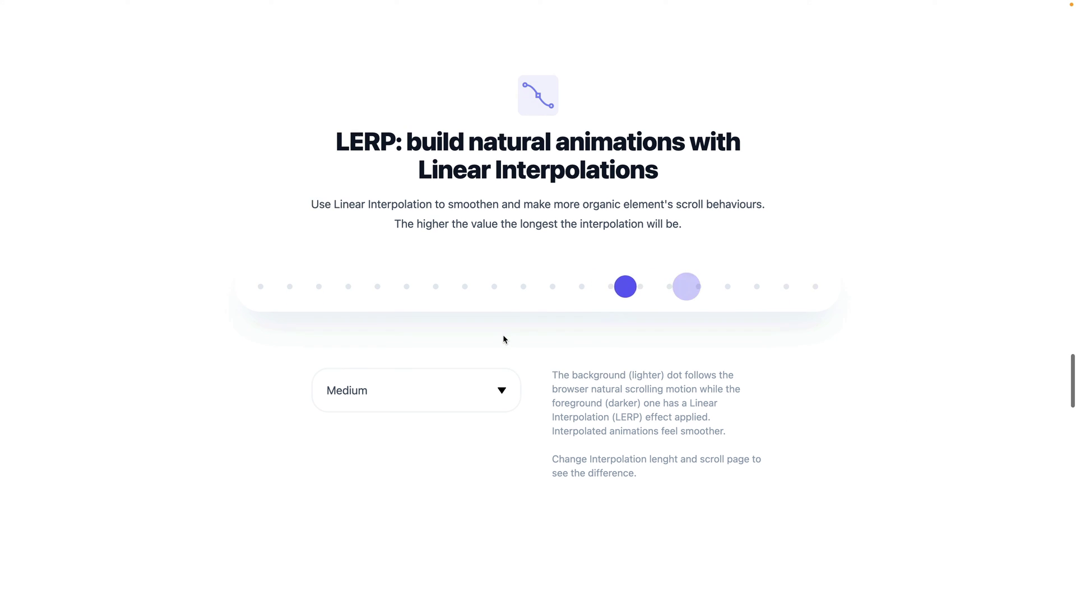
{"action": "scroll", "coordinate": [503, 339], "scroll_direction": "up", "scroll_amount": 3}
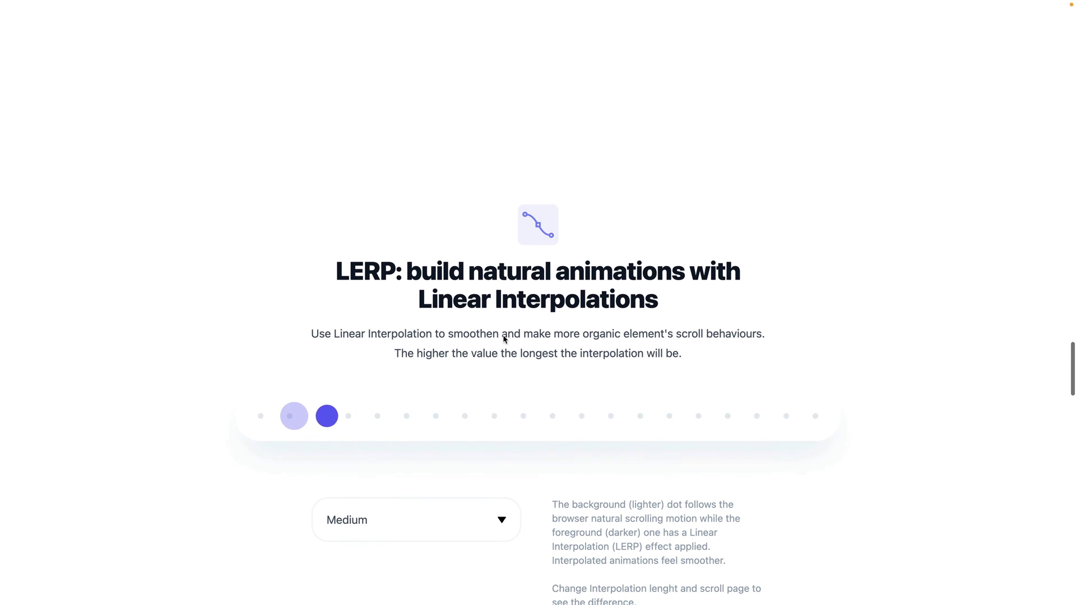
{"action": "scroll", "coordinate": [504, 339], "scroll_direction": "down", "scroll_amount": 5}
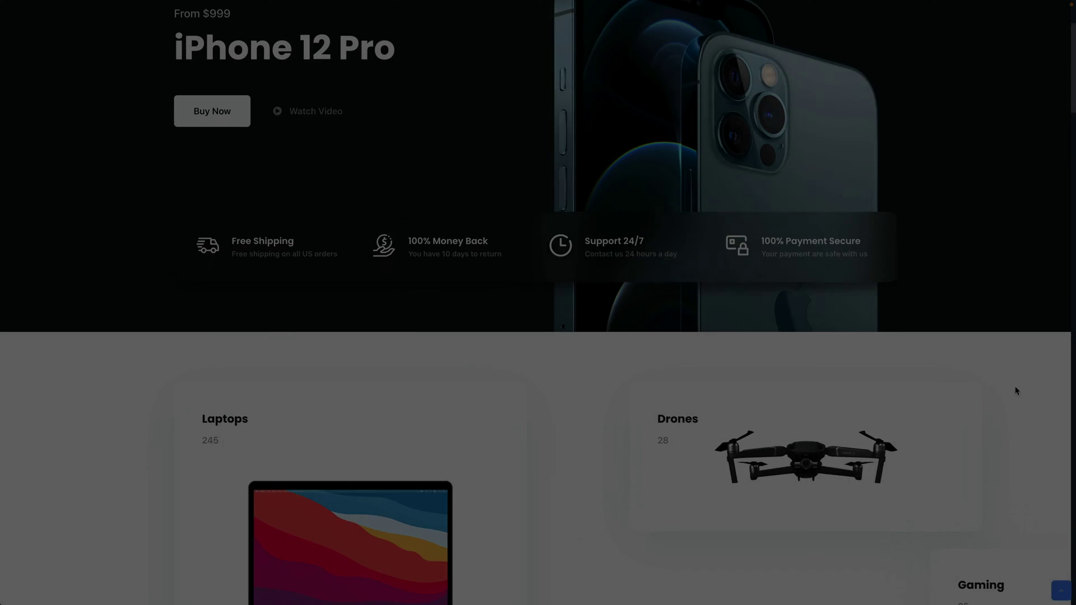
{"action": "scroll", "coordinate": [1008, 395], "scroll_direction": "down", "scroll_amount": 4}
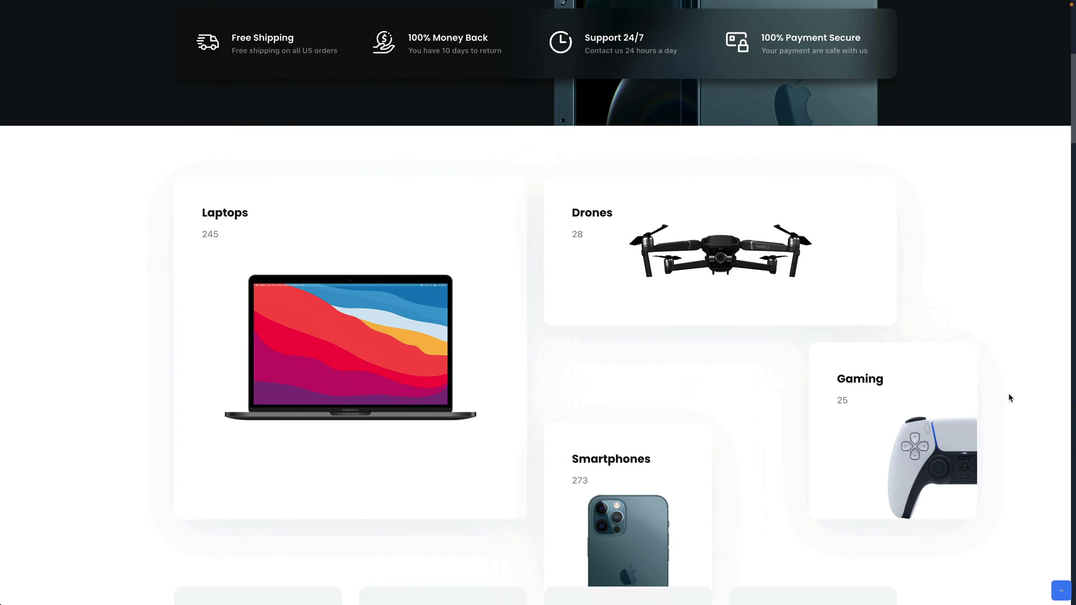
{"action": "scroll", "coordinate": [1009, 398], "scroll_direction": "down", "scroll_amount": 2}
{"action": "scroll", "coordinate": [1009, 398], "scroll_direction": "up", "scroll_amount": 5}
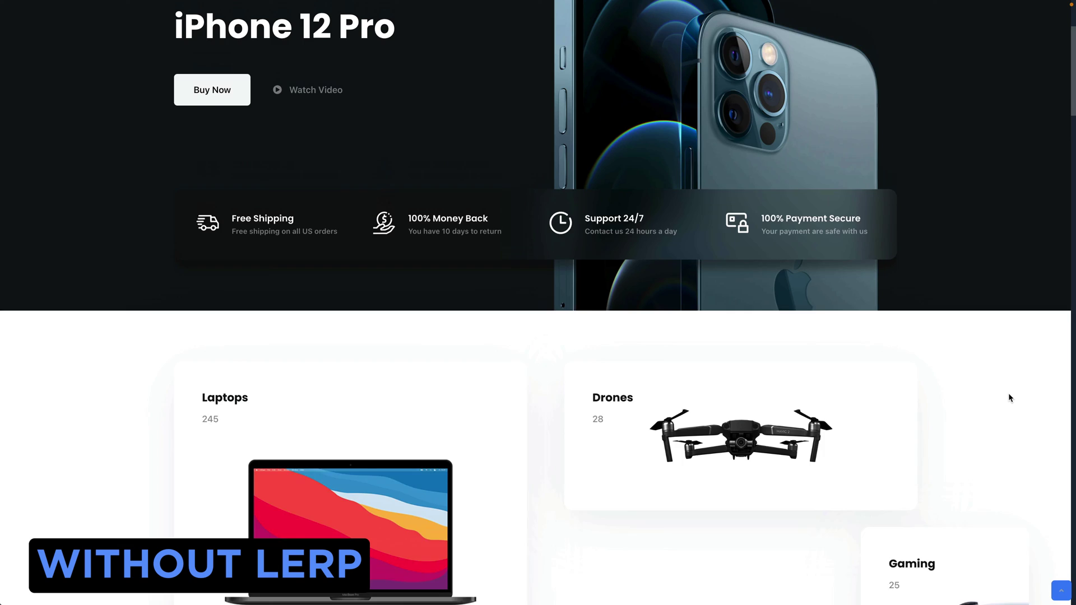
{"action": "scroll", "coordinate": [1009, 397], "scroll_direction": "up", "scroll_amount": 1}
{"action": "scroll", "coordinate": [1008, 397], "scroll_direction": "down", "scroll_amount": 5}
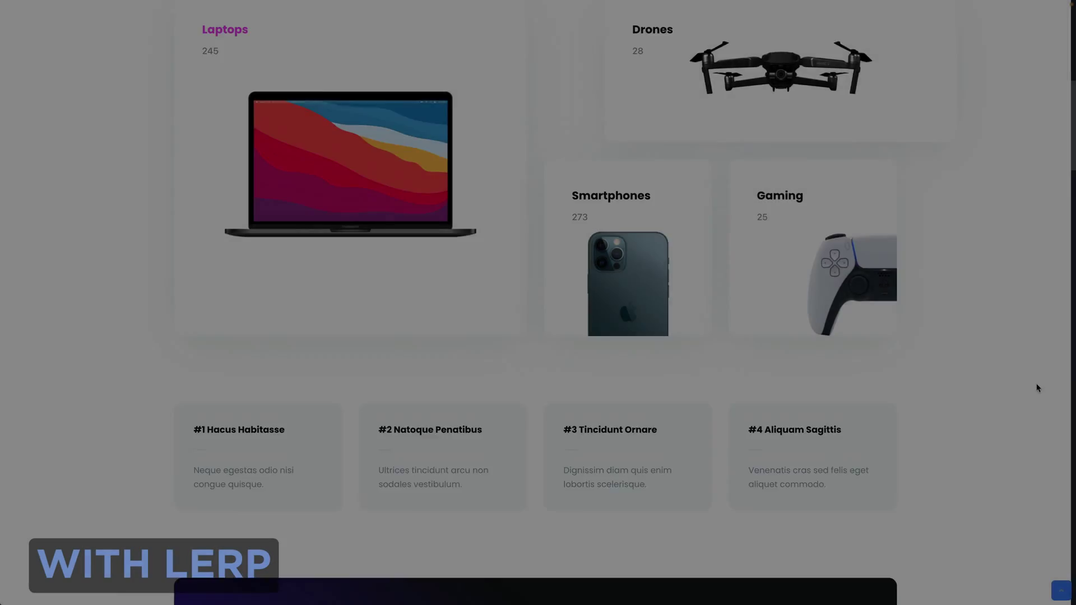
{"action": "scroll", "coordinate": [1032, 387], "scroll_direction": "up", "scroll_amount": 3}
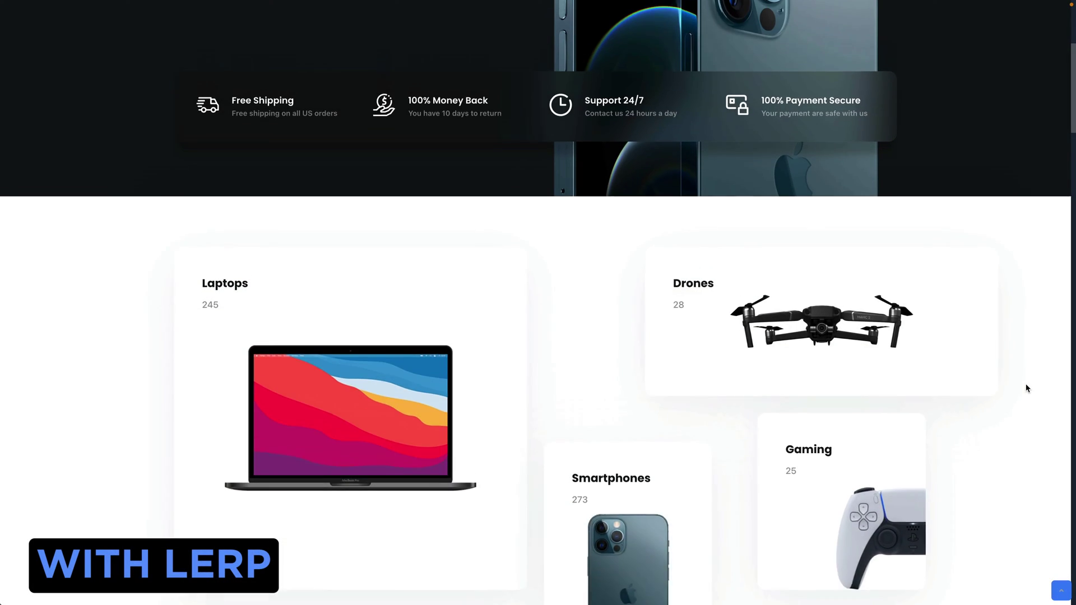
{"action": "scroll", "coordinate": [1026, 386], "scroll_direction": "up", "scroll_amount": 5}
{"action": "scroll", "coordinate": [1026, 387], "scroll_direction": "down", "scroll_amount": 5}
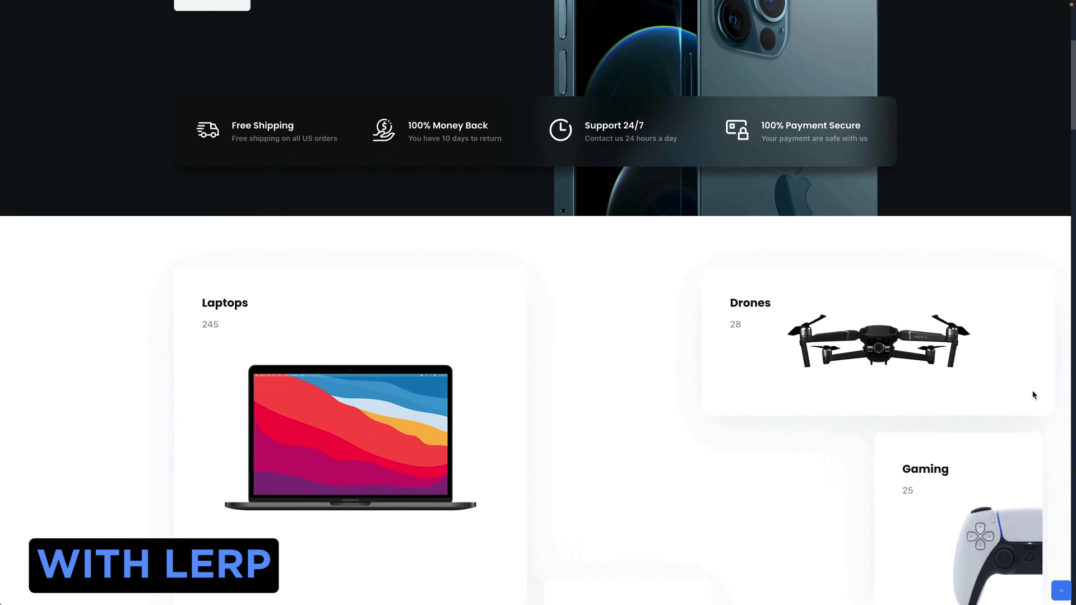
{"action": "scroll", "coordinate": [67, 363], "scroll_direction": "down", "scroll_amount": 5}
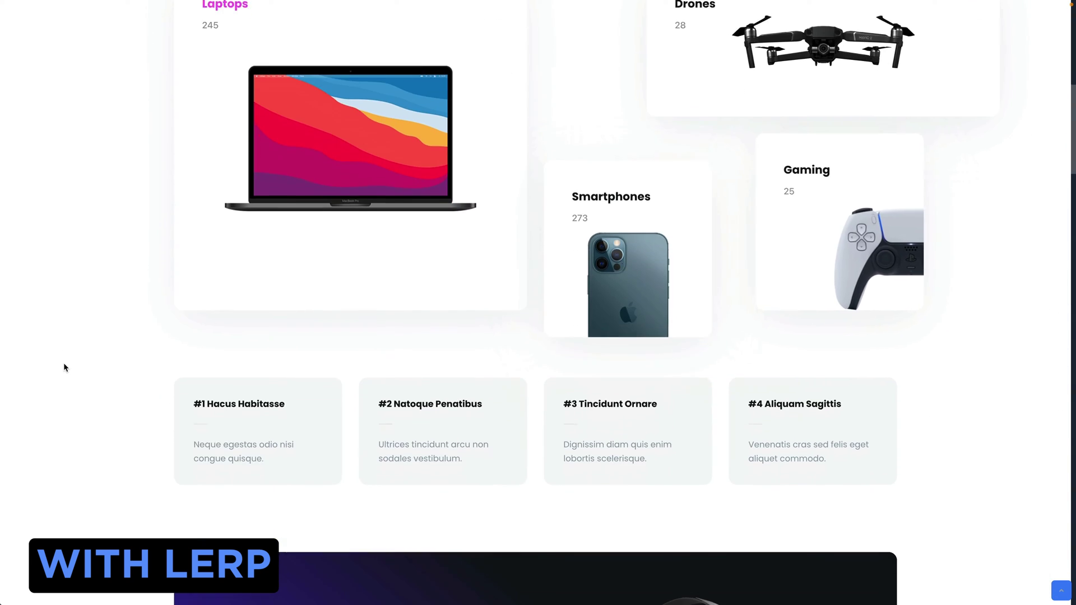
{"action": "scroll", "coordinate": [63, 367], "scroll_direction": "up", "scroll_amount": 5}
{"action": "scroll", "coordinate": [63, 367], "scroll_direction": "down", "scroll_amount": 4}
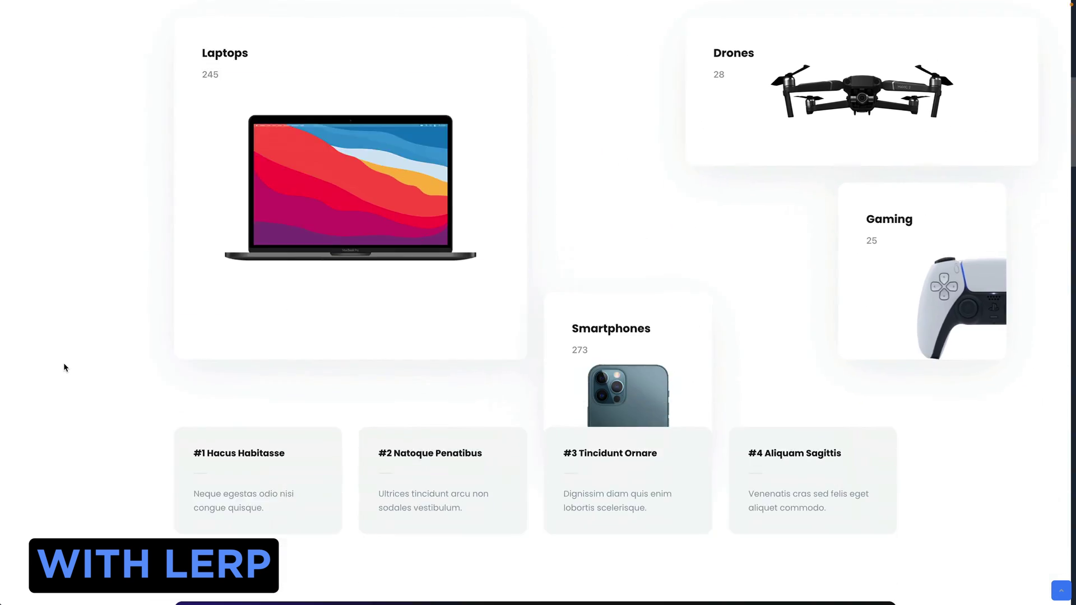
{"action": "scroll", "coordinate": [63, 367], "scroll_direction": "down", "scroll_amount": 3}
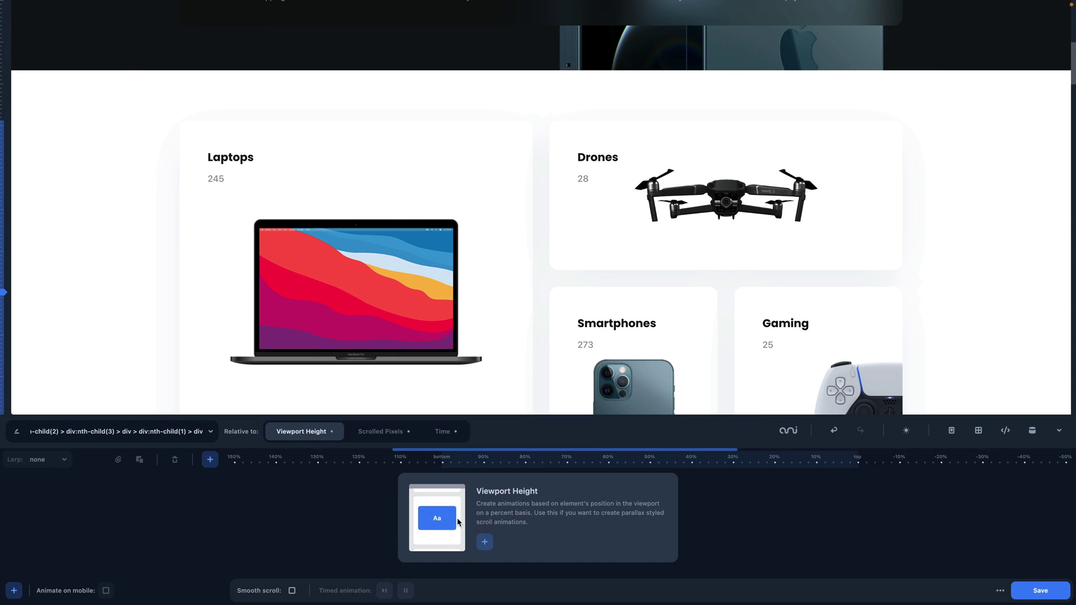
Add a Move X animation to the Laptops card and delete its -20% keyframe
{"action": "left_click", "coordinate": [458, 522]}
{"action": "scroll", "coordinate": [646, 420], "scroll_direction": "down", "scroll_amount": 2}
{"action": "left_click", "coordinate": [691, 350]}
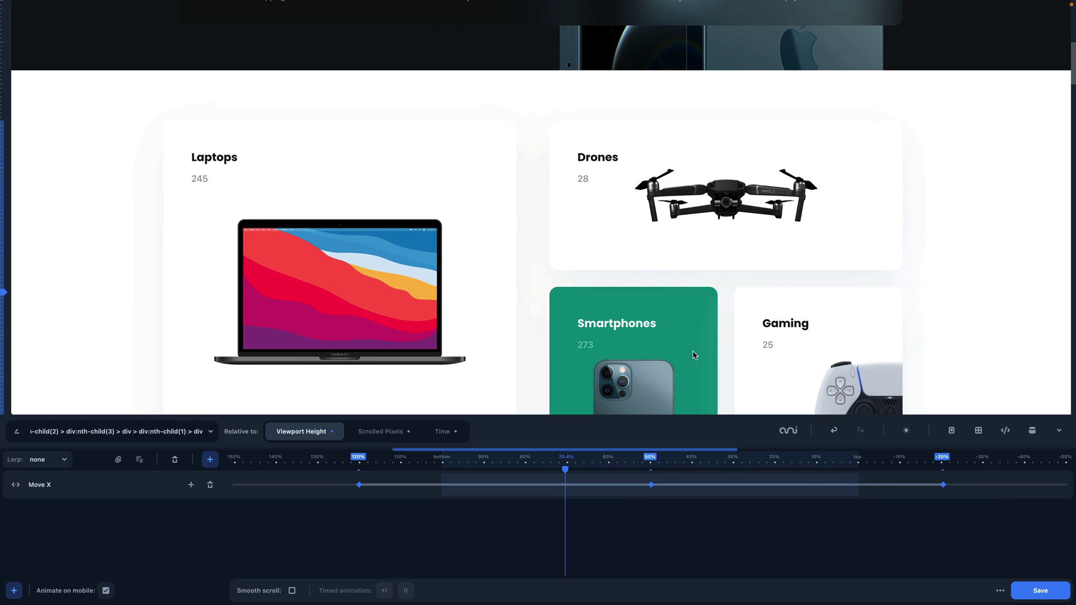
{"action": "left_click", "coordinate": [943, 485]}
{"action": "left_click", "coordinate": [873, 457]}
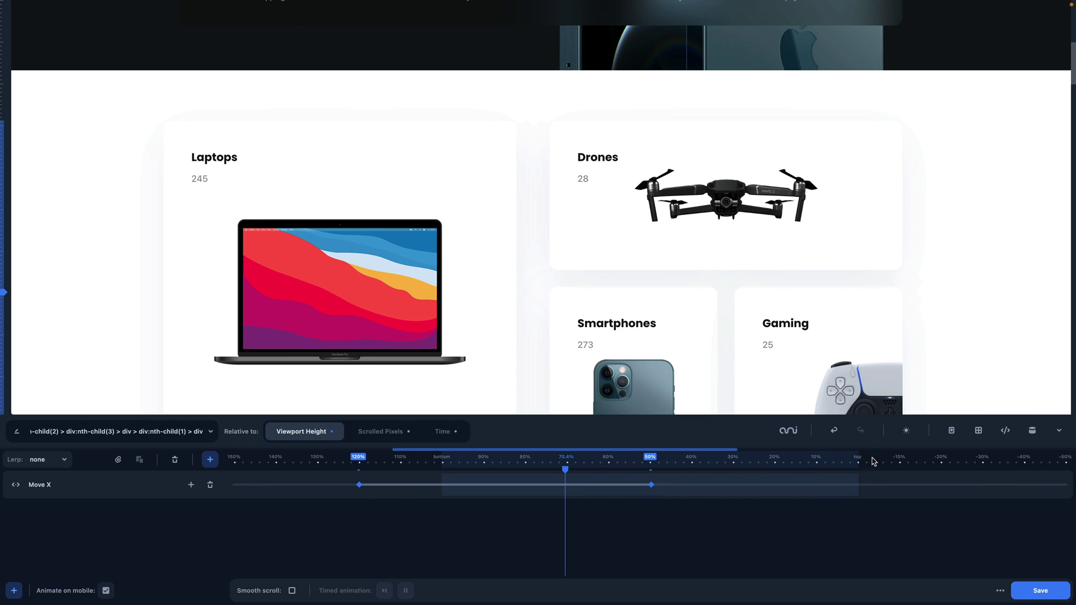
Push the 120% keyframe further left and set Lerp smoothing to medium
{"action": "left_click", "coordinate": [359, 485]}
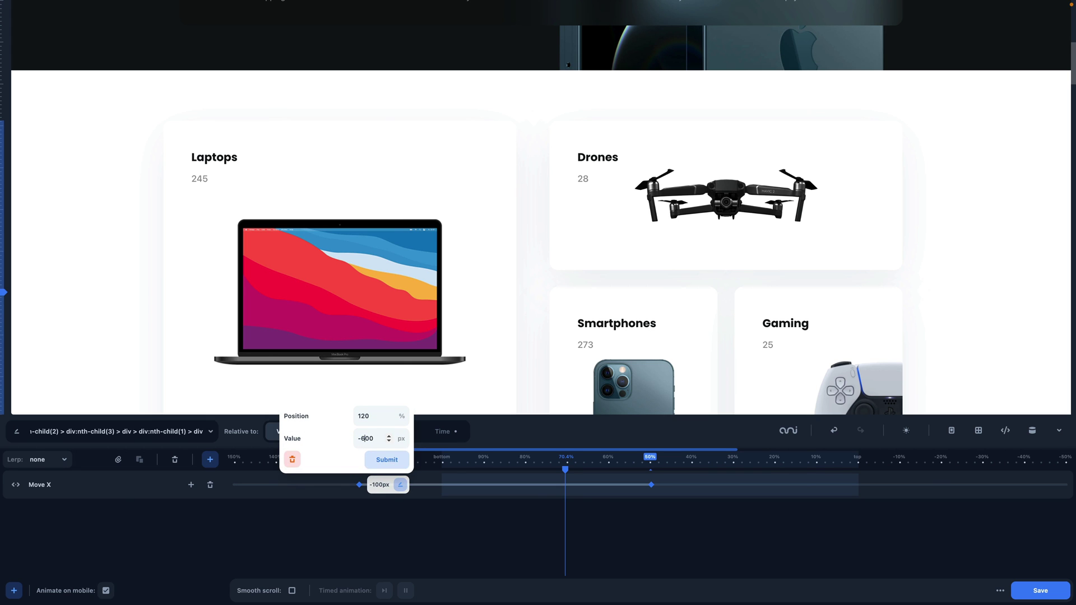
{"action": "left_click", "coordinate": [379, 459]}
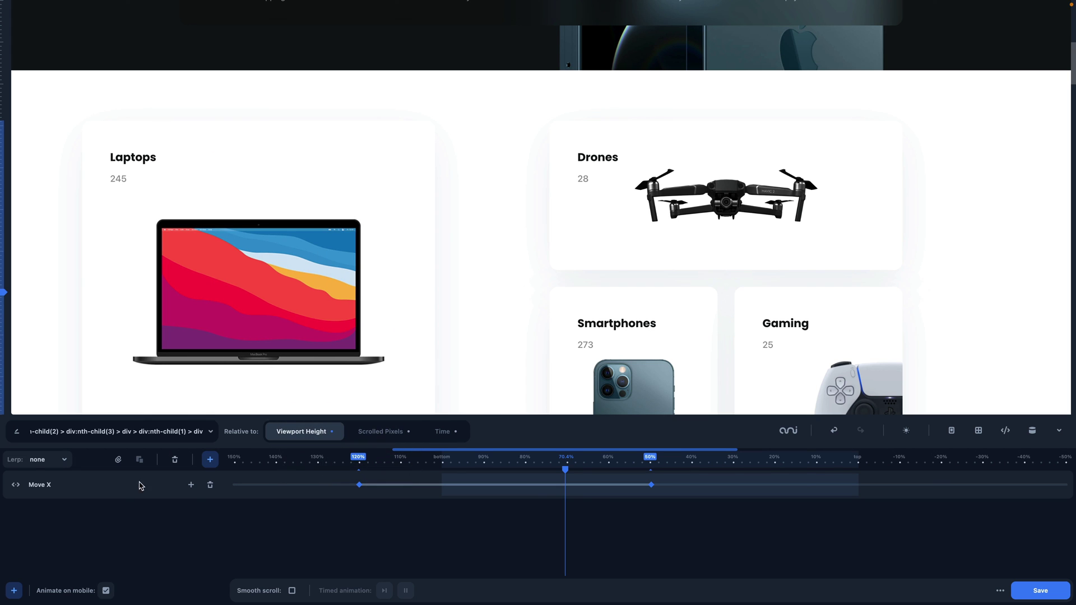
{"action": "left_click", "coordinate": [63, 460]}
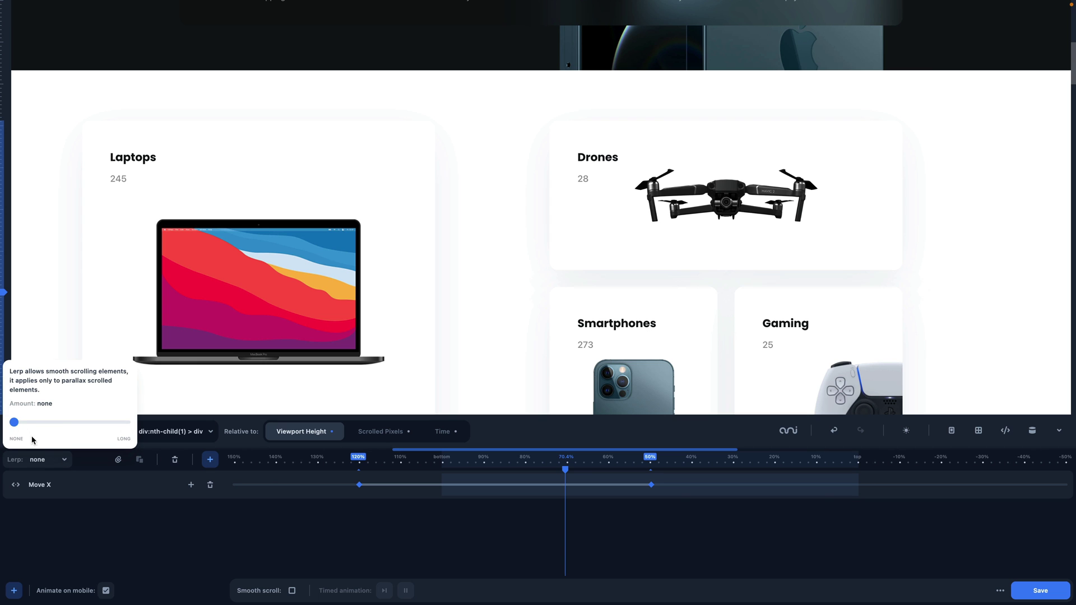
{"action": "left_click_drag", "start_coordinate": [32, 427], "coordinate": [79, 425]}
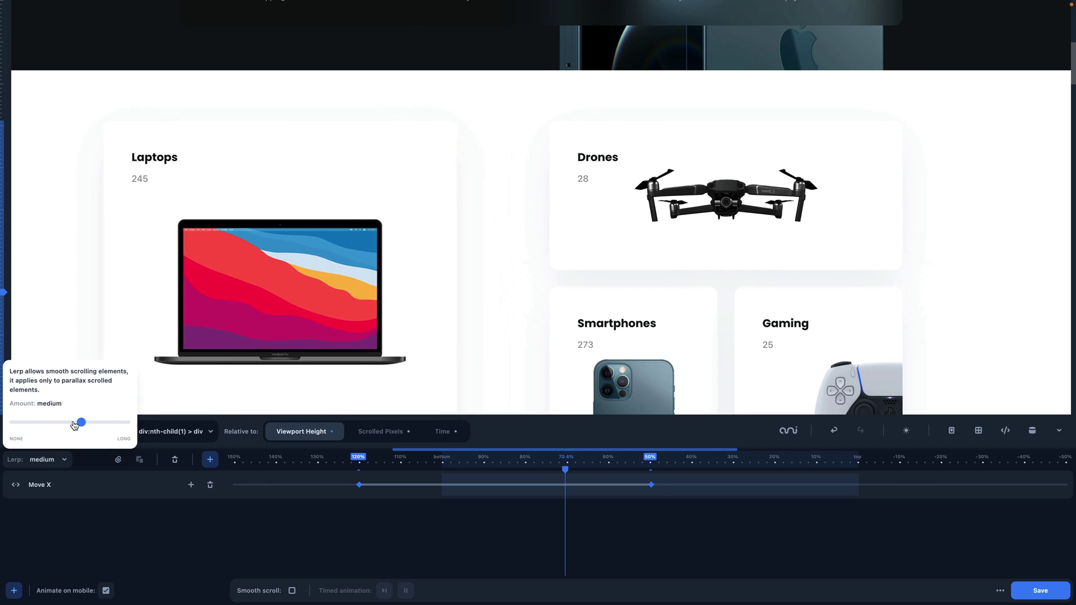
Collapse the editor and scroll the page to watch the Laptops card slide in from the left
{"action": "left_click", "coordinate": [1059, 431]}
{"action": "scroll", "coordinate": [1000, 453], "scroll_direction": "up", "scroll_amount": 4}
{"action": "scroll", "coordinate": [975, 463], "scroll_direction": "up", "scroll_amount": 3}
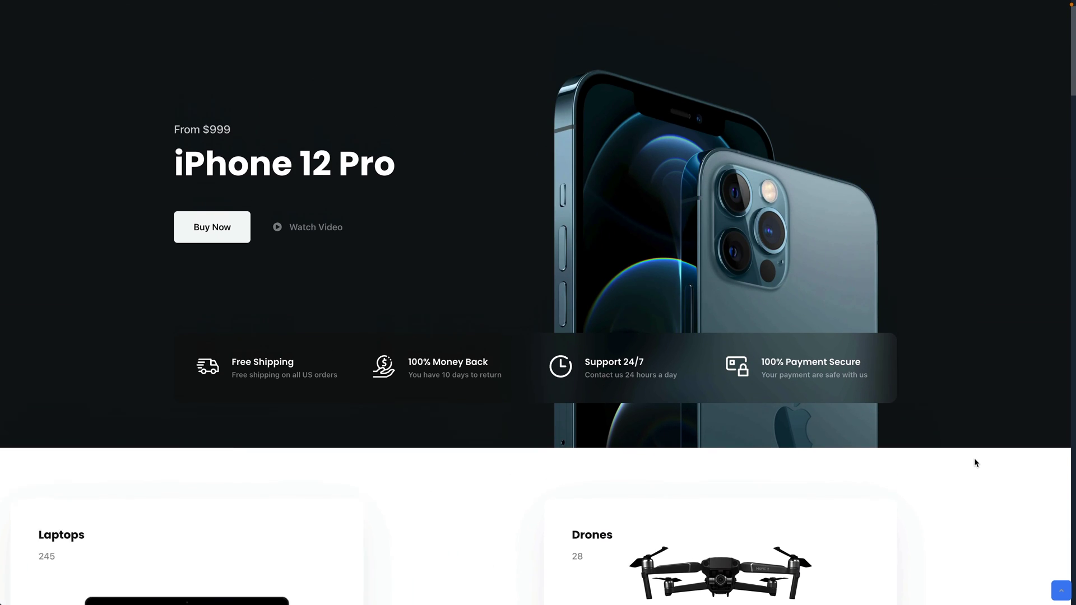
{"action": "scroll", "coordinate": [976, 463], "scroll_direction": "down", "scroll_amount": 6}
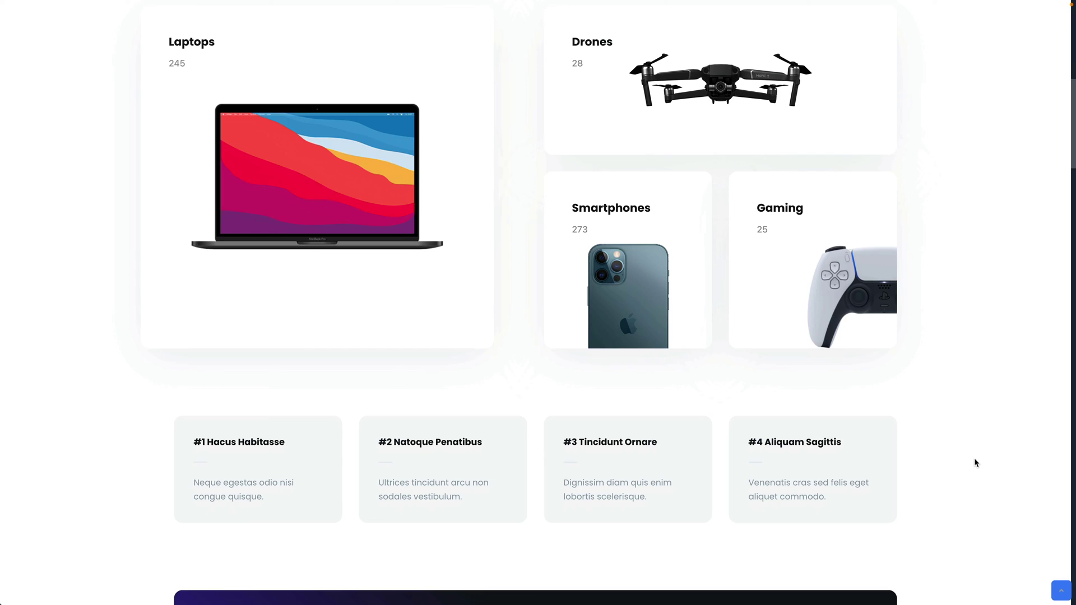
{"action": "scroll", "coordinate": [975, 463], "scroll_direction": "up", "scroll_amount": 6}
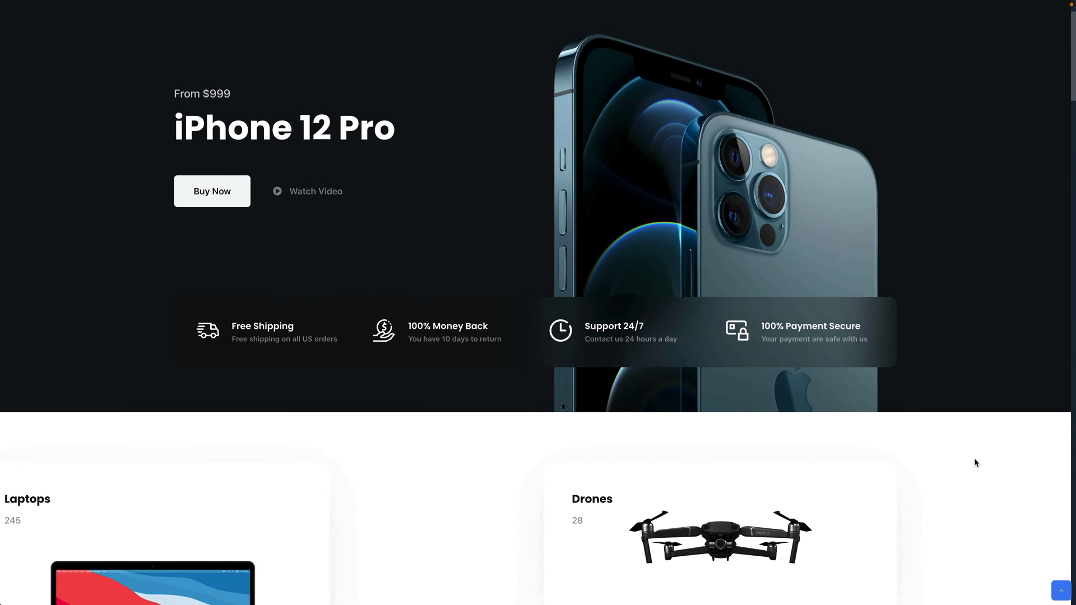
{"action": "scroll", "coordinate": [976, 462], "scroll_direction": "down", "scroll_amount": 8}
{"action": "scroll", "coordinate": [976, 463], "scroll_direction": "up", "scroll_amount": 8}
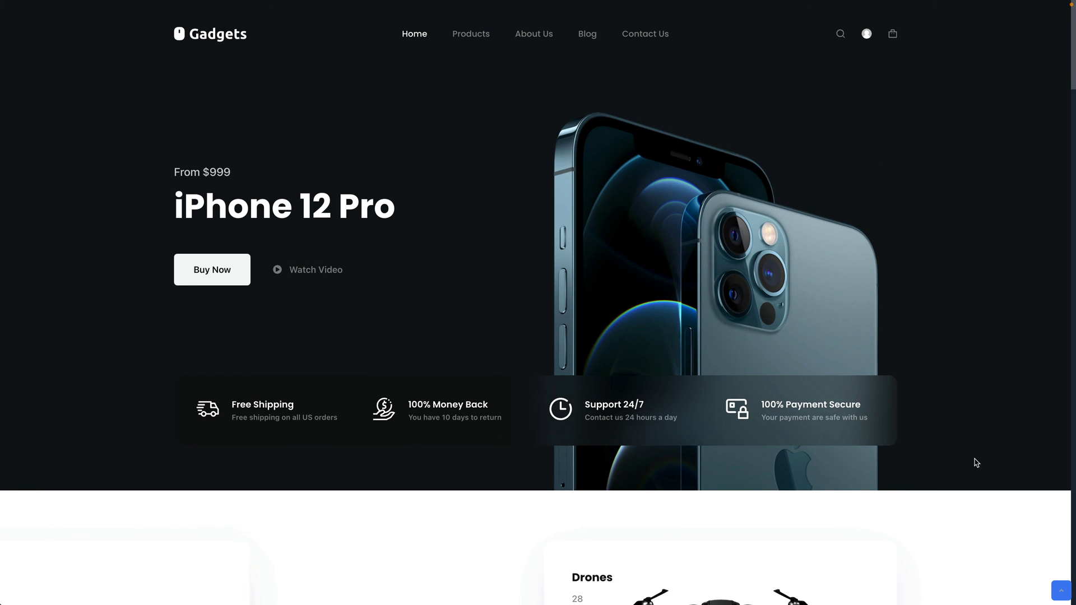
{"action": "scroll", "coordinate": [976, 463], "scroll_direction": "down", "scroll_amount": 3}
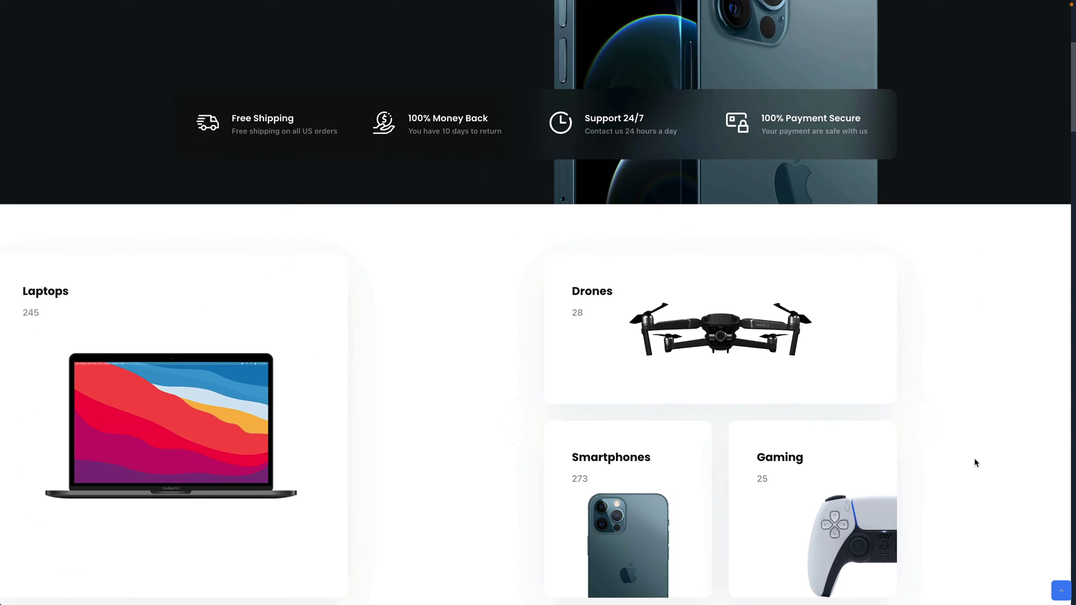